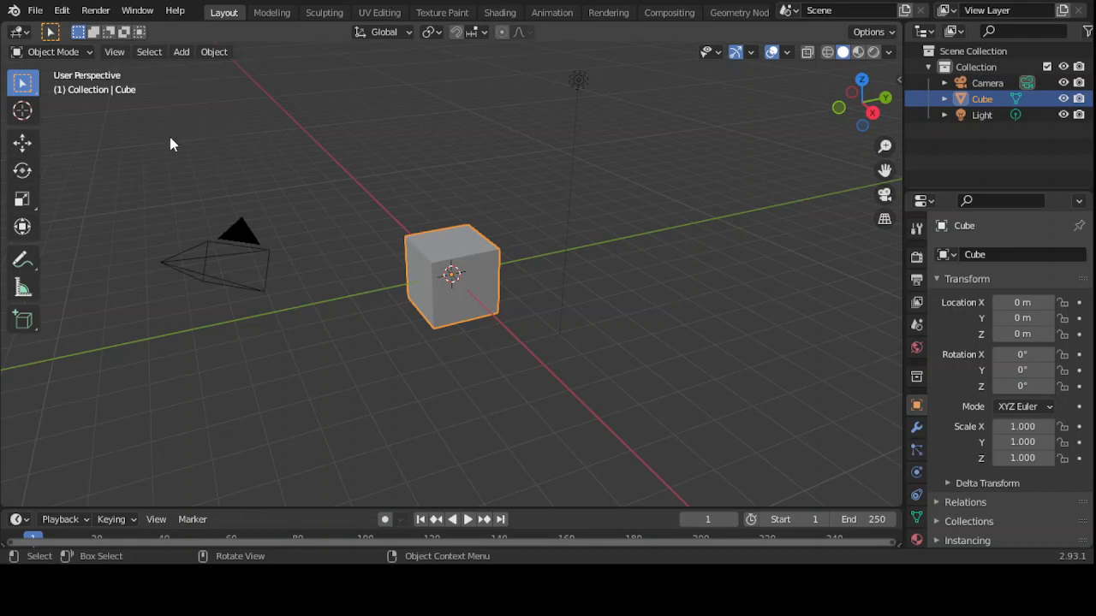
- Box-select the camera in the default scene instead of the cube
left_click_drag(170, 138, 376, 380)
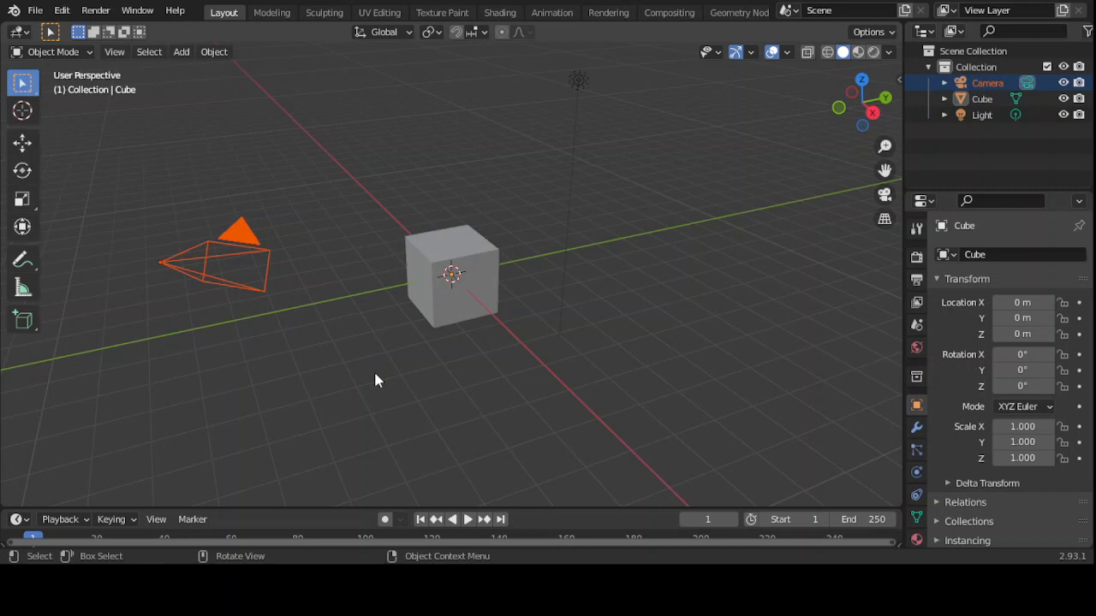
- Hide the Camera and the Light from the viewport in the Outliner
left_click(1064, 83)
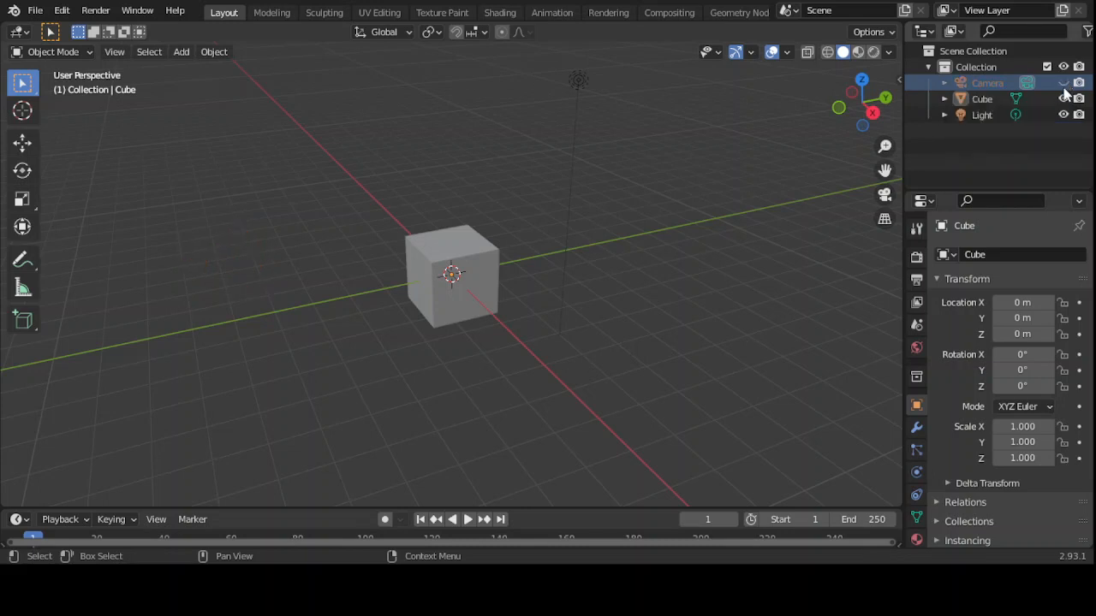
left_click(575, 84)
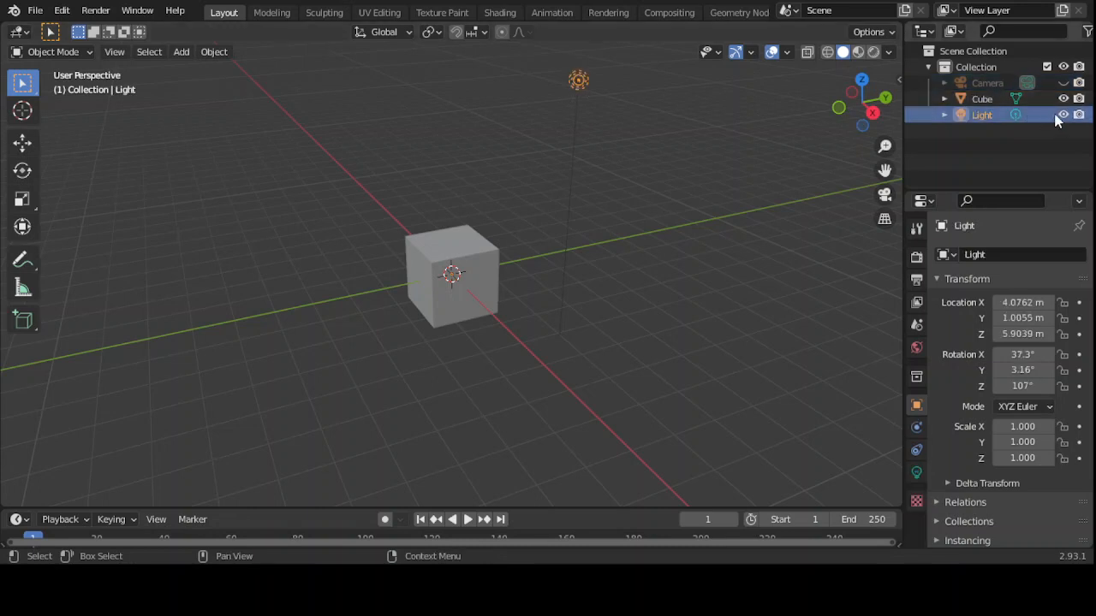
left_click(1063, 115)
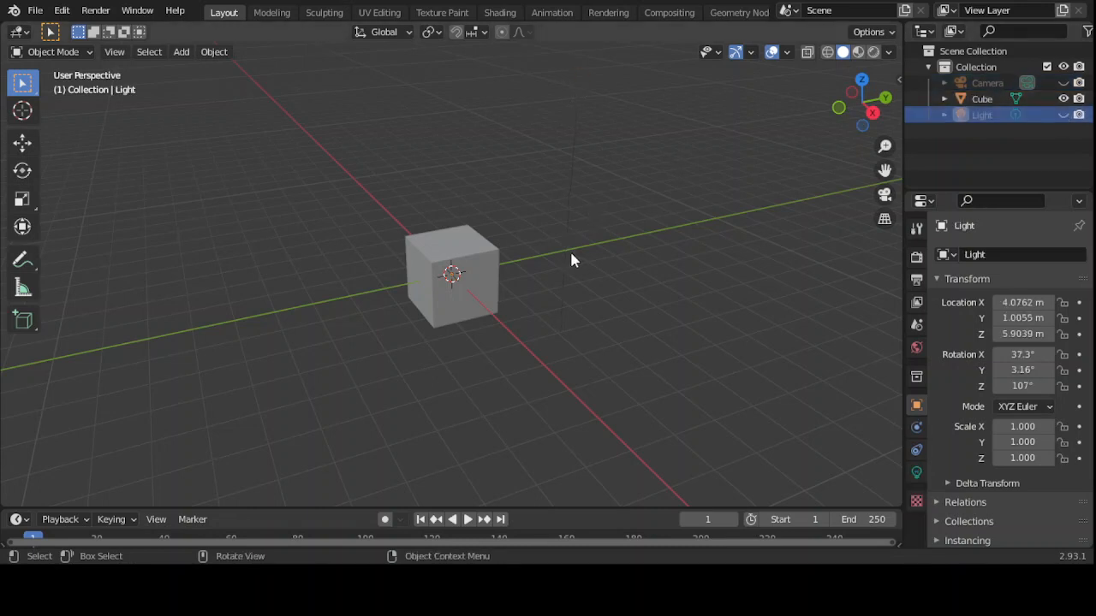
- Check the cube in front view, orbit back, select it and enlarge the Properties area
key("KP_1")
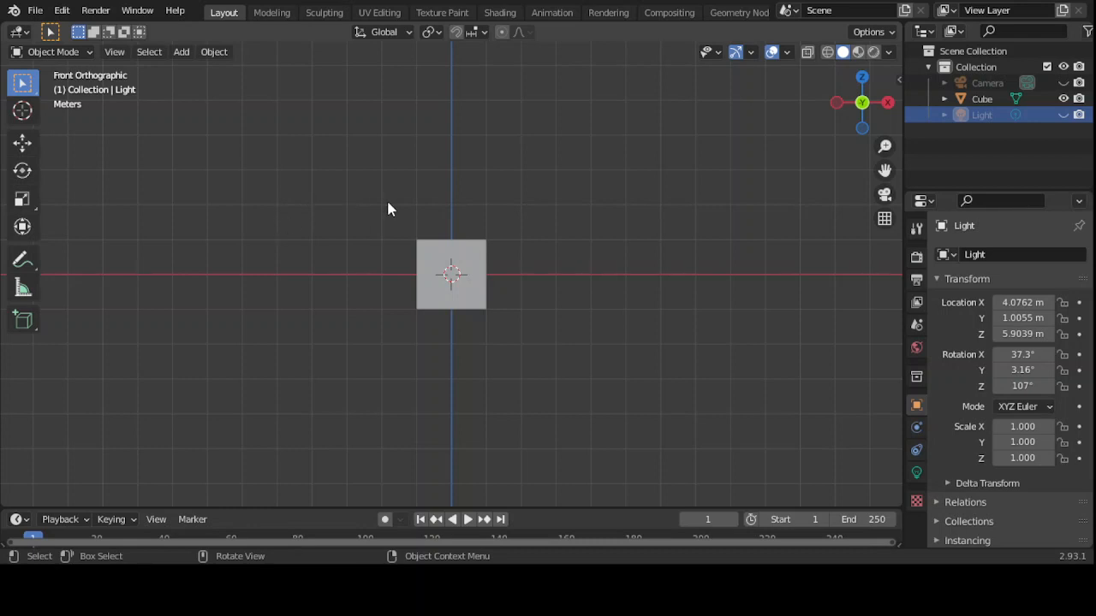
middle_click_drag(388, 208, 348, 271)
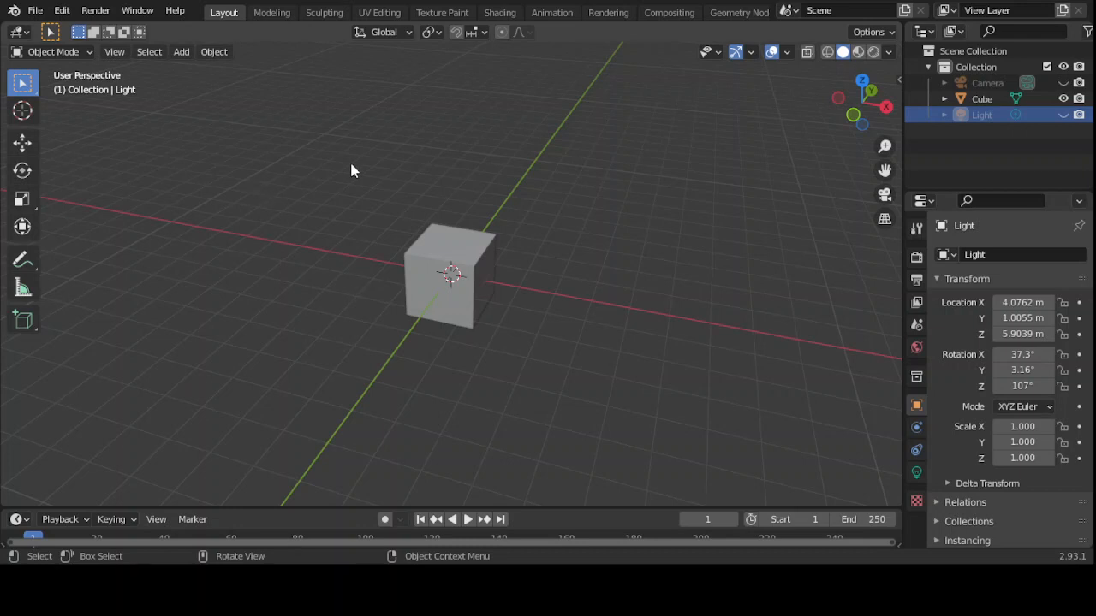
left_click(451, 273)
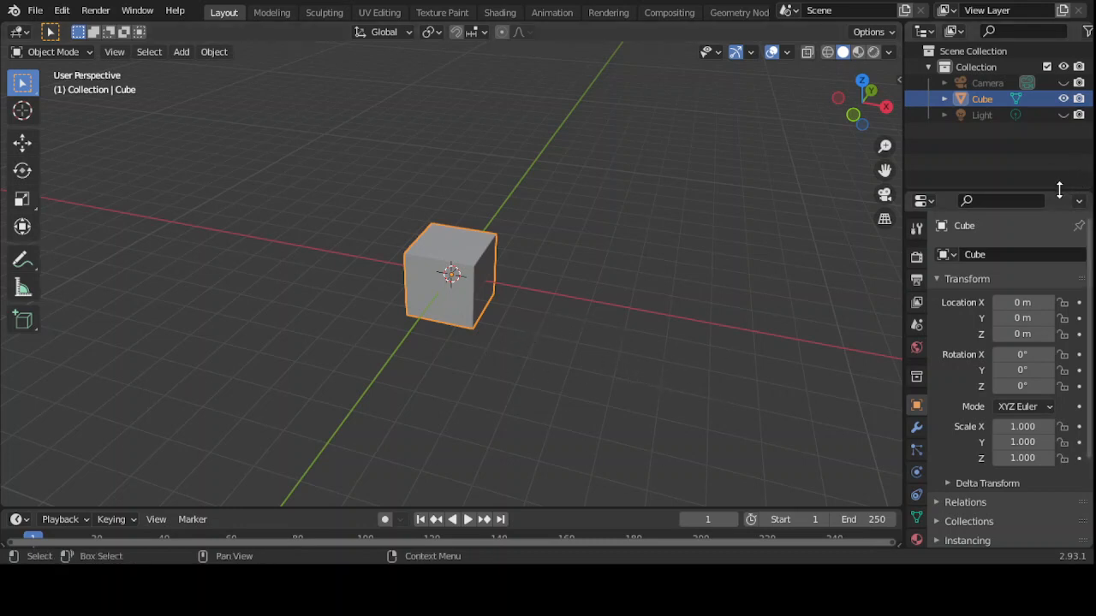
left_click_drag(1059, 190, 1052, 146)
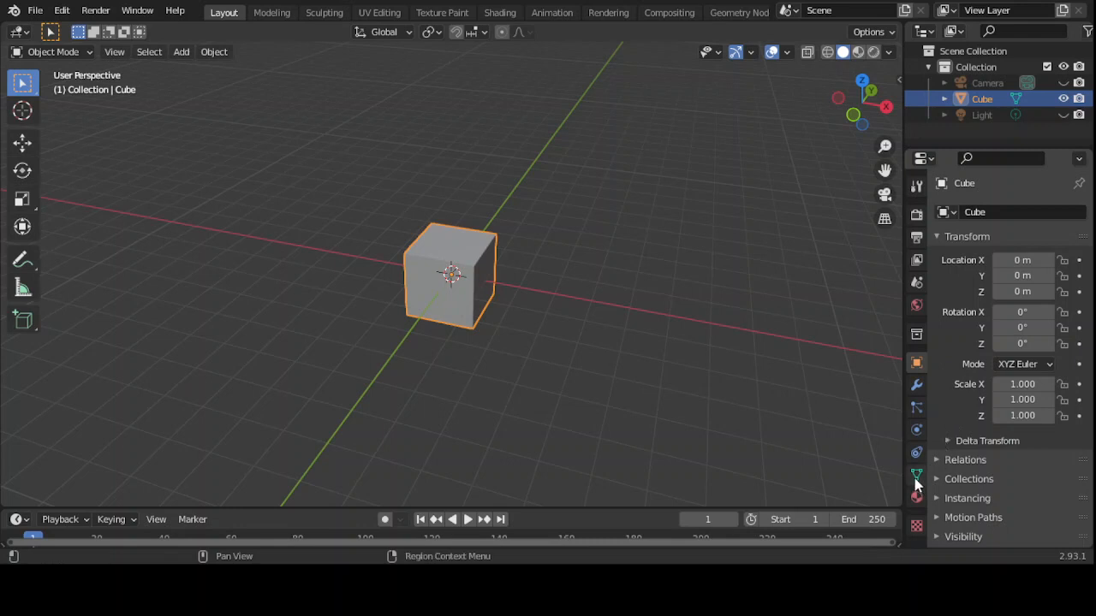
- Add a Bevel modifier to the cube, giving 0.1 m chamfered edges with 1 segment
left_click(916, 388)
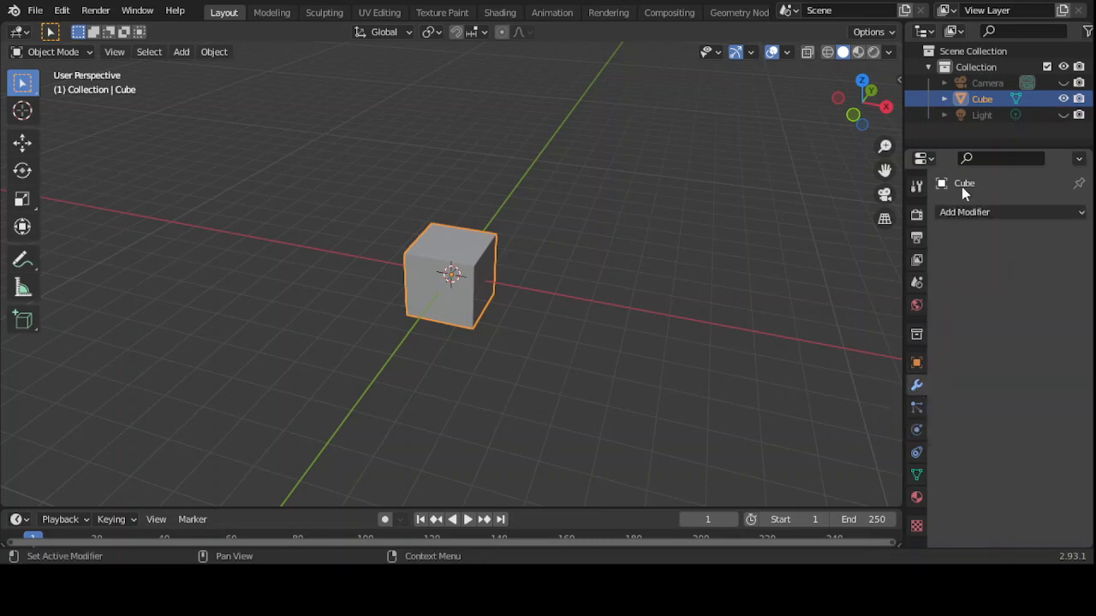
left_click(1007, 213)
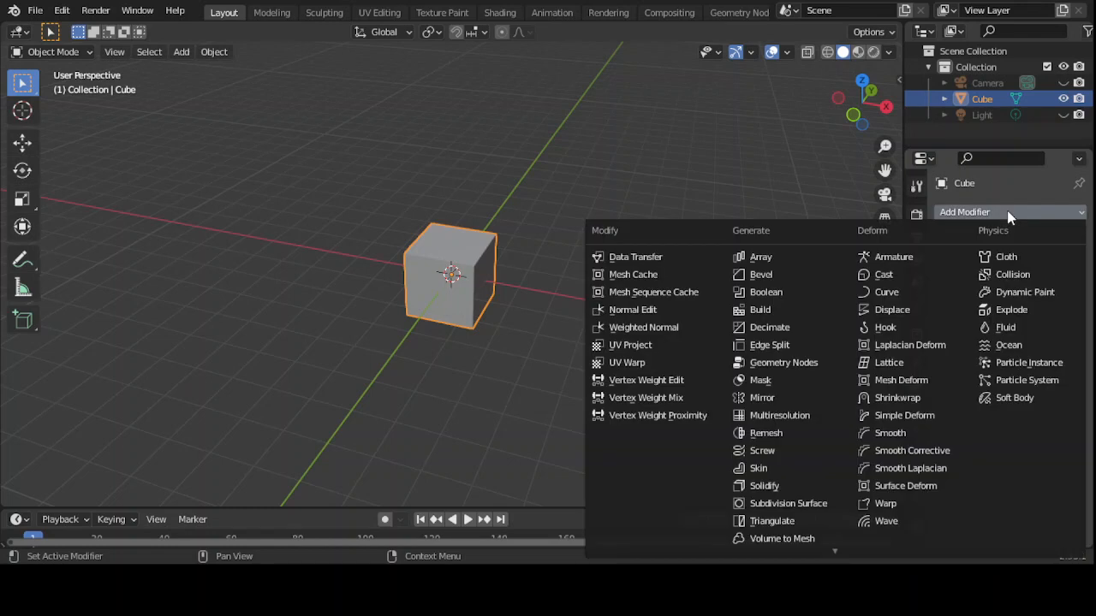
left_click(765, 275)
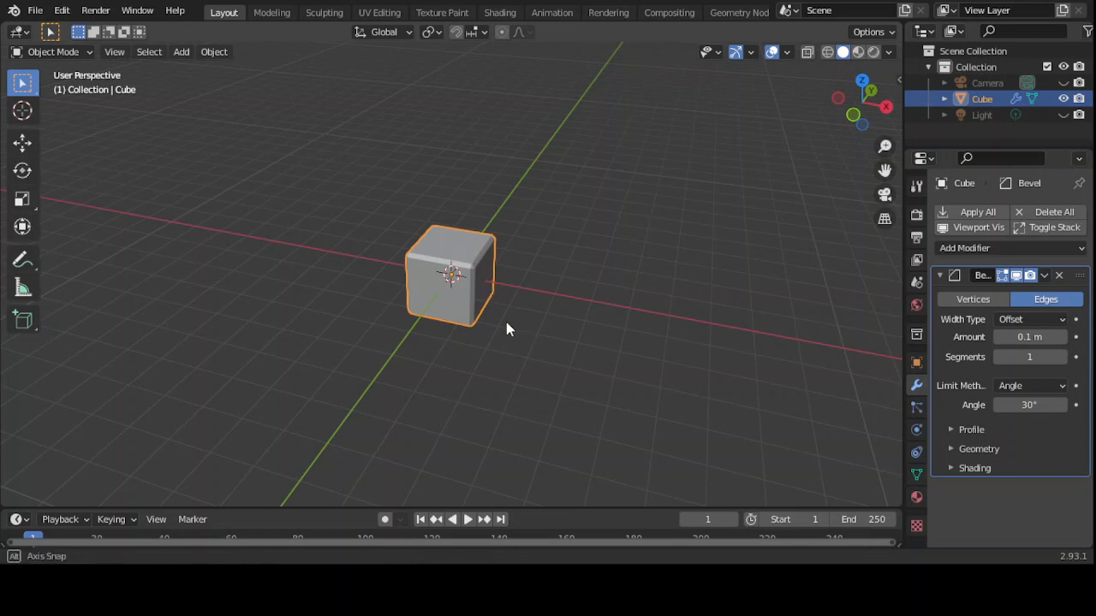
- Raise the Bevel Amount step by step to about 0.29 m
mouse_move(506, 329)
middle_mouse_down()
mouse_move(572, 325)
mouse_move(542, 392)
mouse_move(394, 317)
mouse_move(454, 287)
mouse_move(484, 329)
middle_mouse_up()
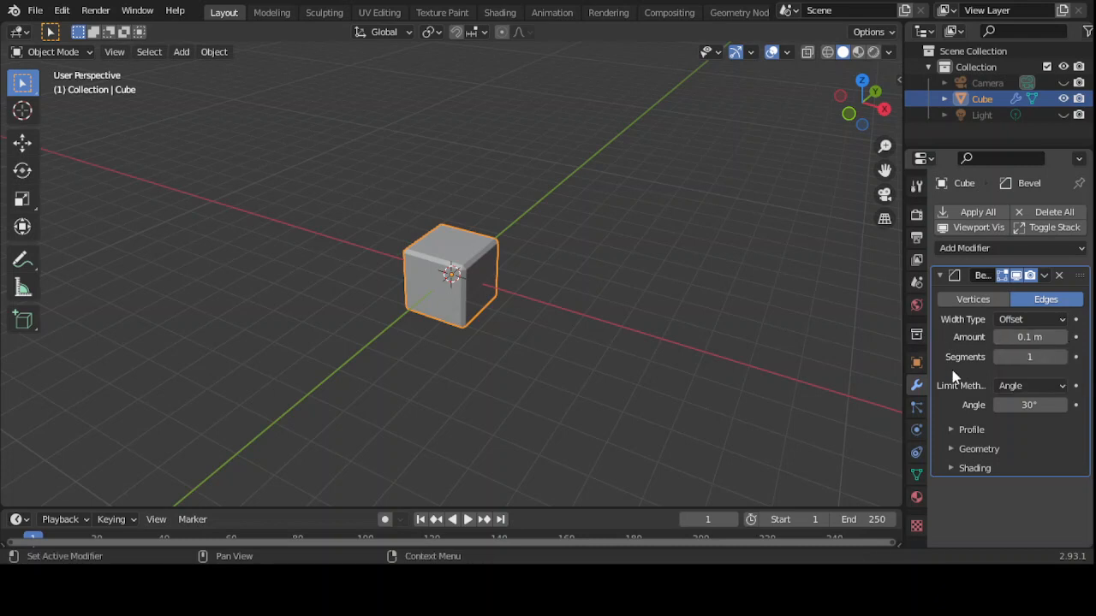
left_click(1062, 338)
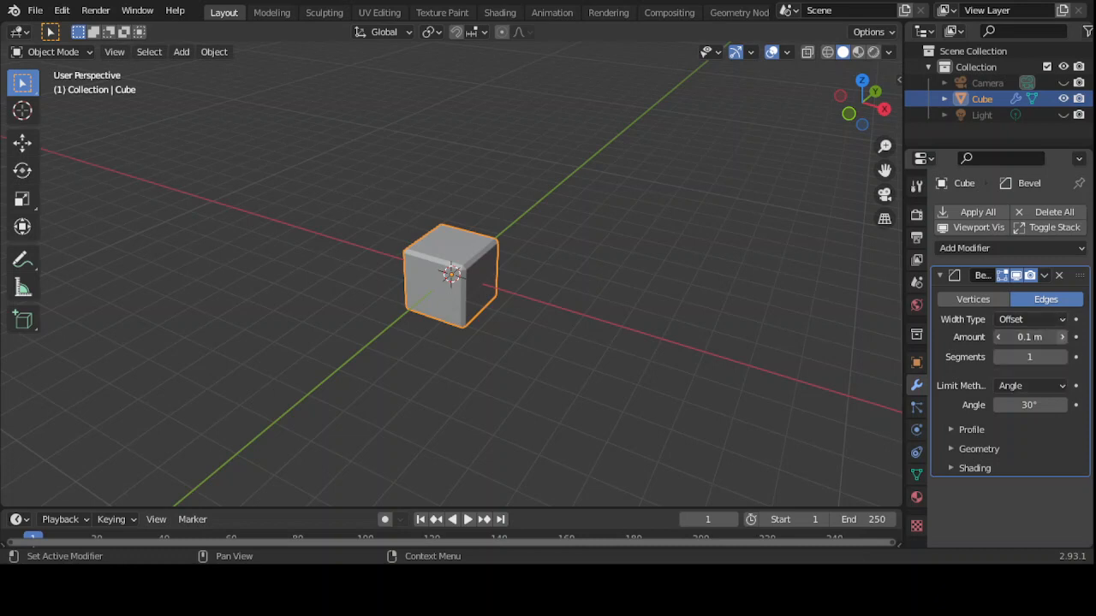
left_click(1062, 338)
left_click(1063, 337)
left_click(1062, 337)
left_click(1062, 337)
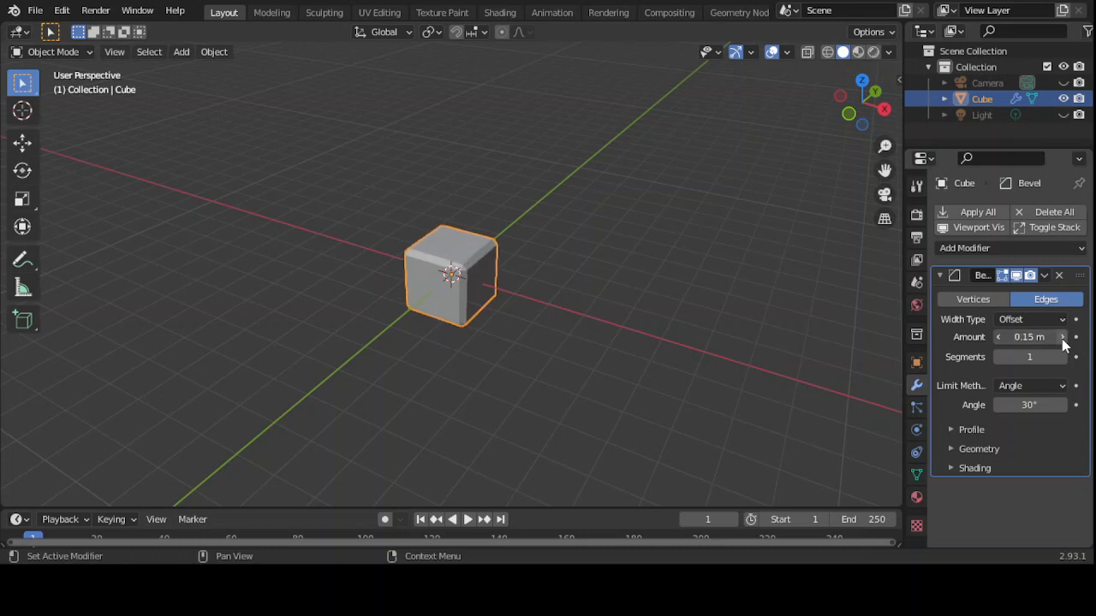
left_click(1062, 337)
left_click(1063, 338)
left_click(1062, 337)
left_click(1062, 337)
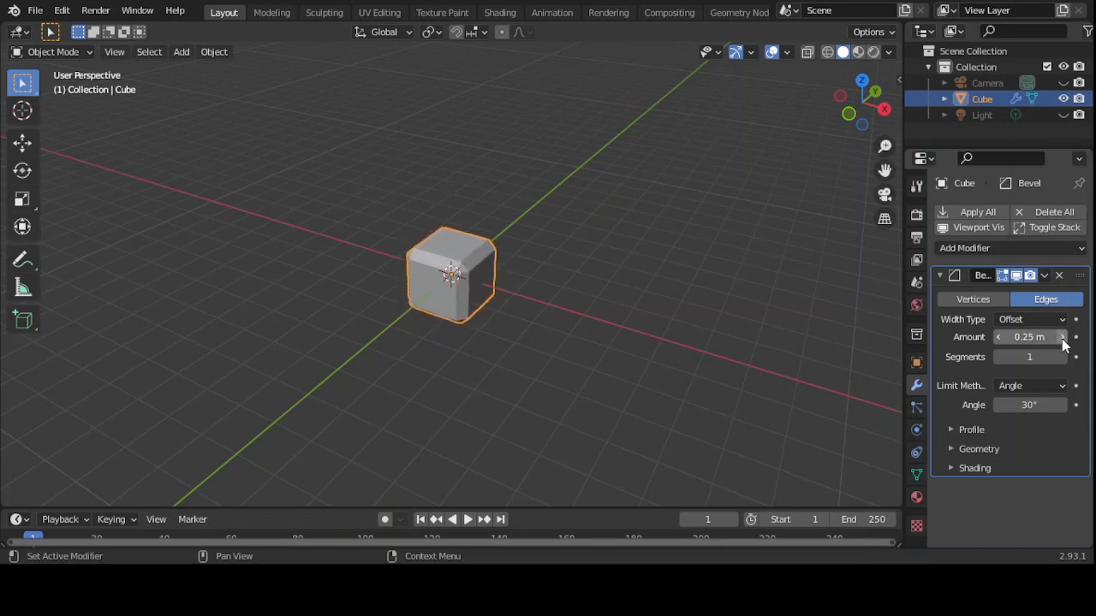
left_click(1062, 337)
left_click(1063, 337)
left_click(1063, 337)
left_click(1063, 337)
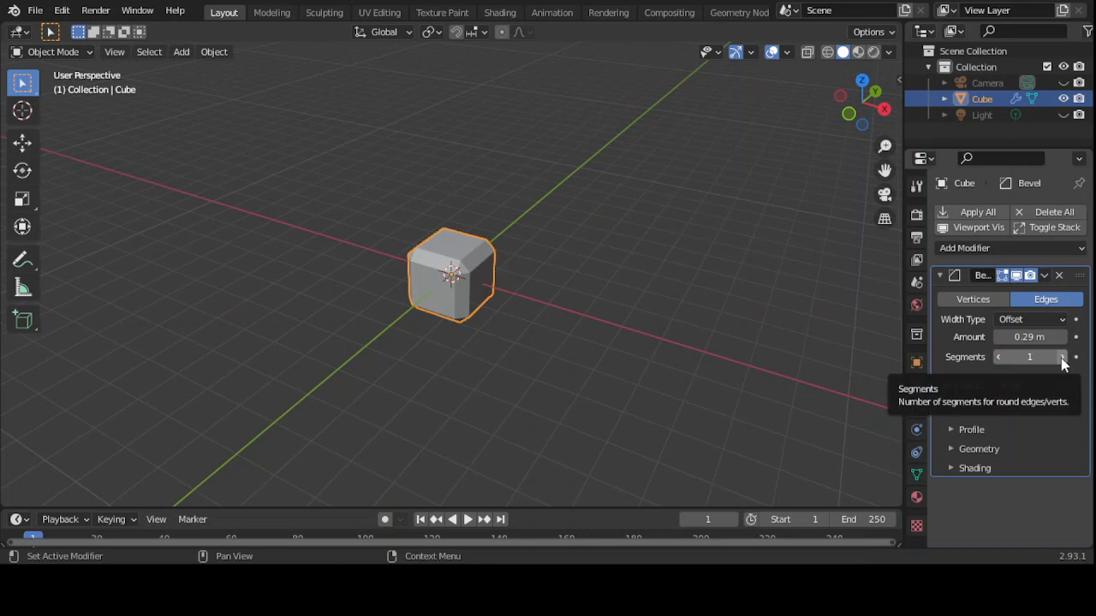
- Set the Bevel segments to 8 for rounder edges
left_click(1061, 357)
left_click(1061, 357)
left_click(1062, 357)
left_click(1062, 357)
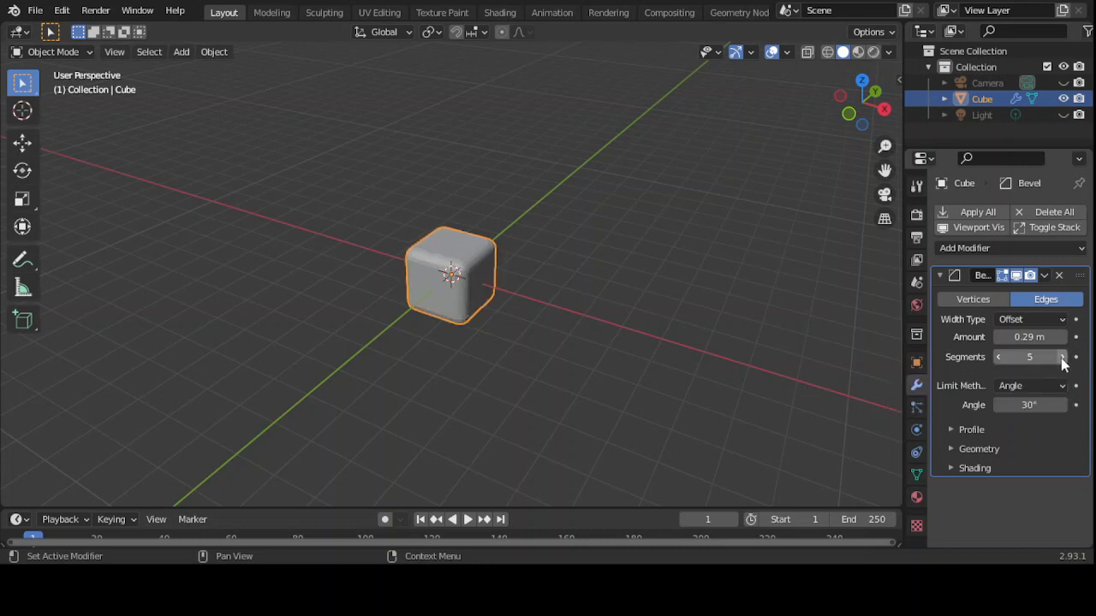
left_click(1061, 357)
left_click(1061, 357)
left_click(1062, 357)
left_click(1061, 357)
left_click(1062, 357)
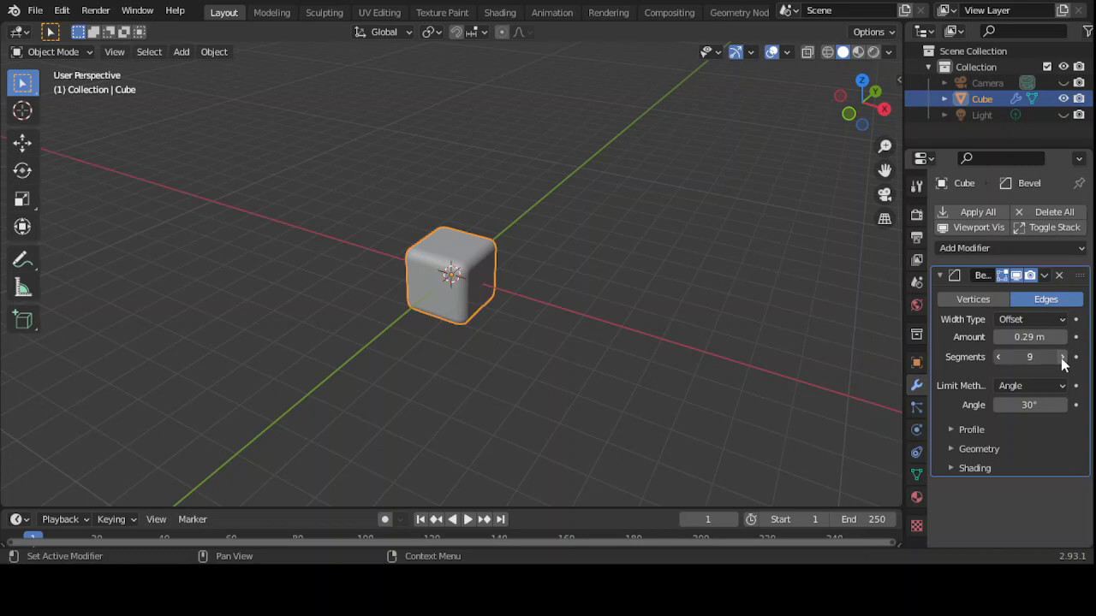
left_click(997, 357)
left_click(997, 357)
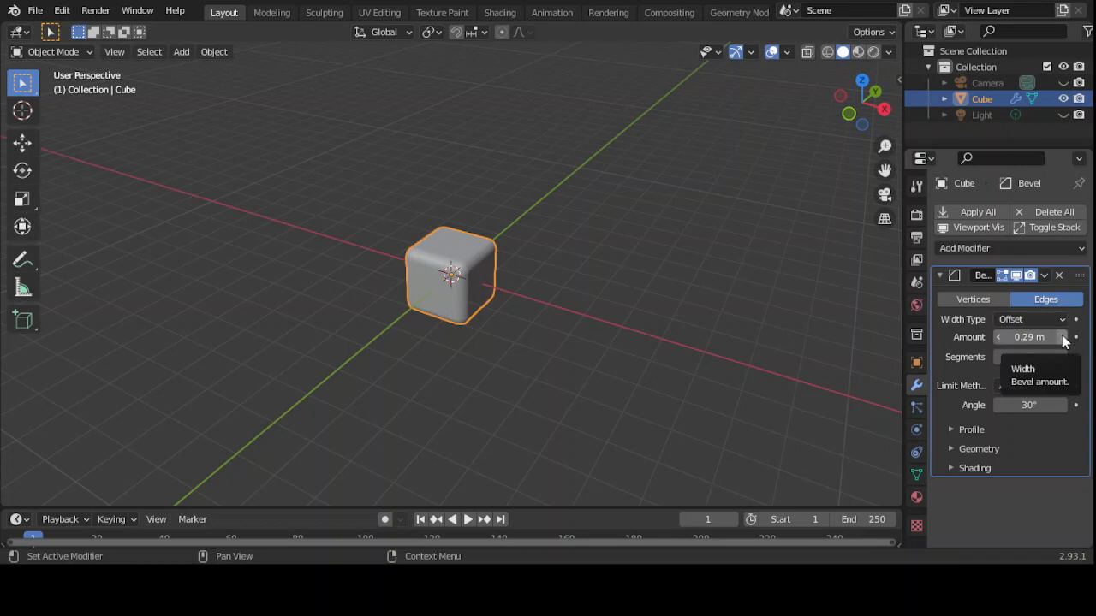
- Lower the Bevel Amount back down to 0.14 m
left_click(998, 338)
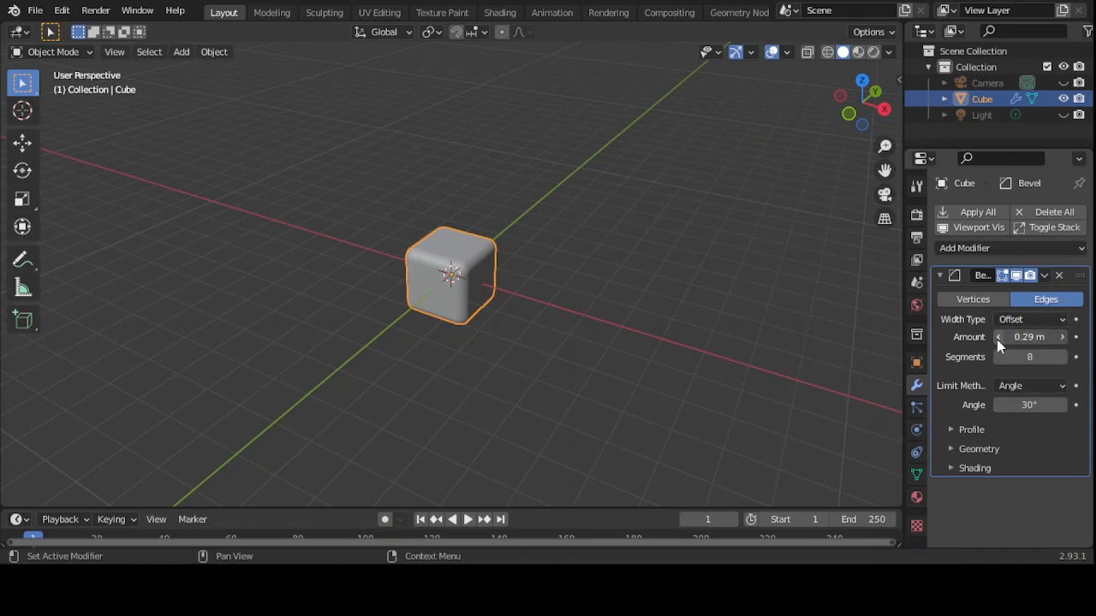
left_click(997, 338)
left_click(997, 338)
left_click(997, 338)
left_click(998, 339)
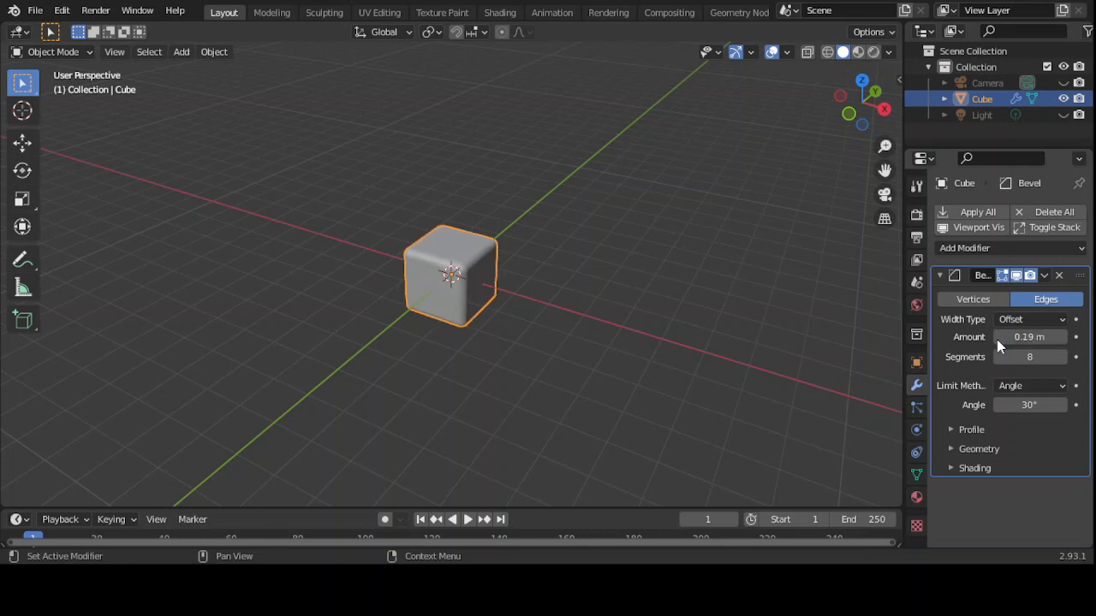
left_click(997, 338)
left_click(998, 338)
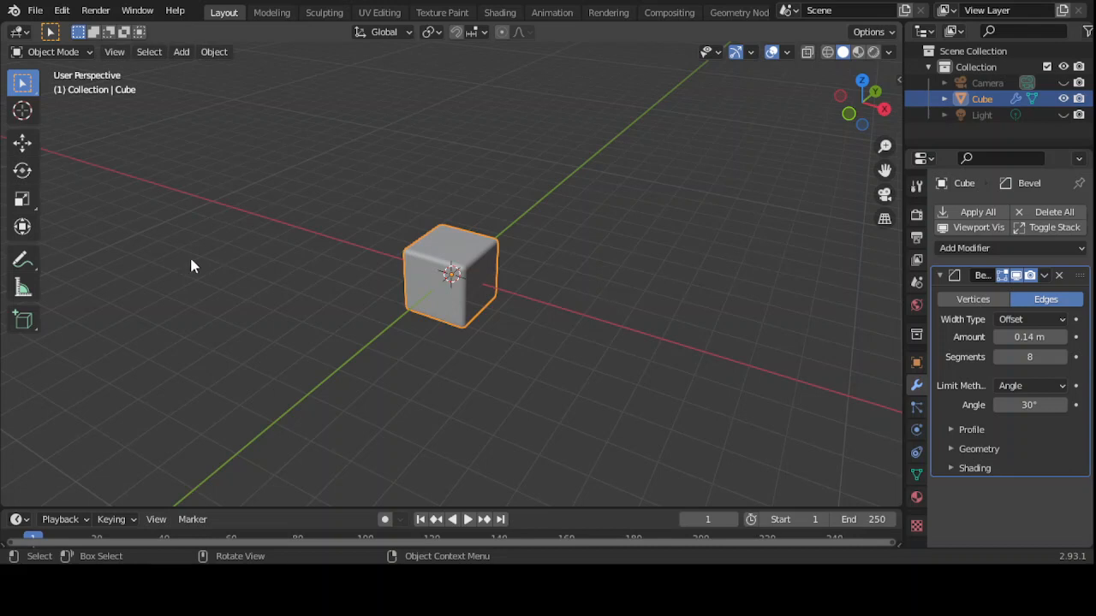
left_click(88, 52)
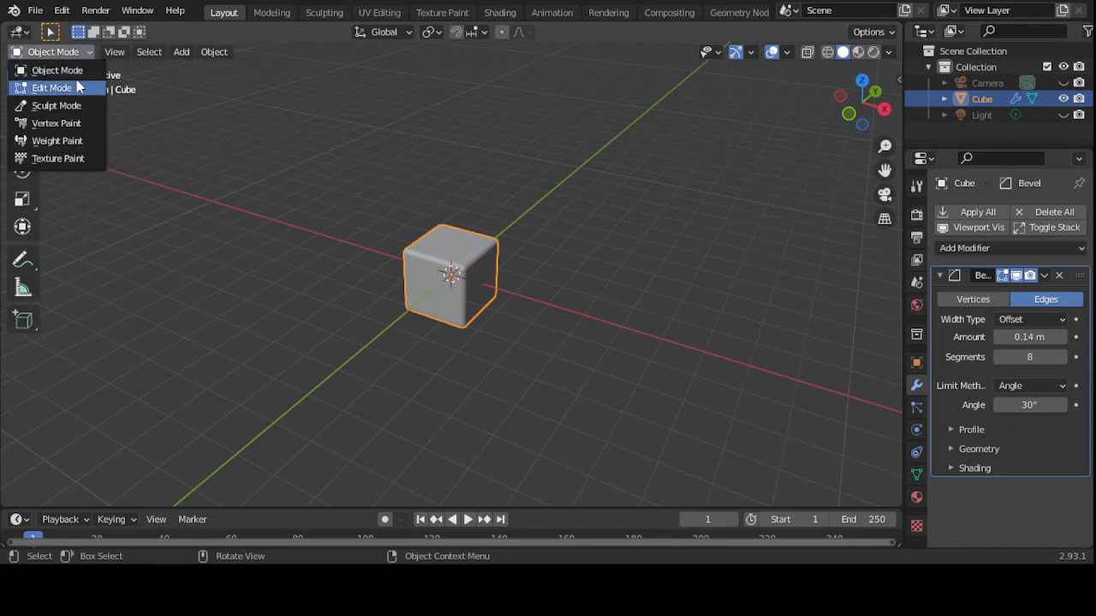
left_click(77, 87)
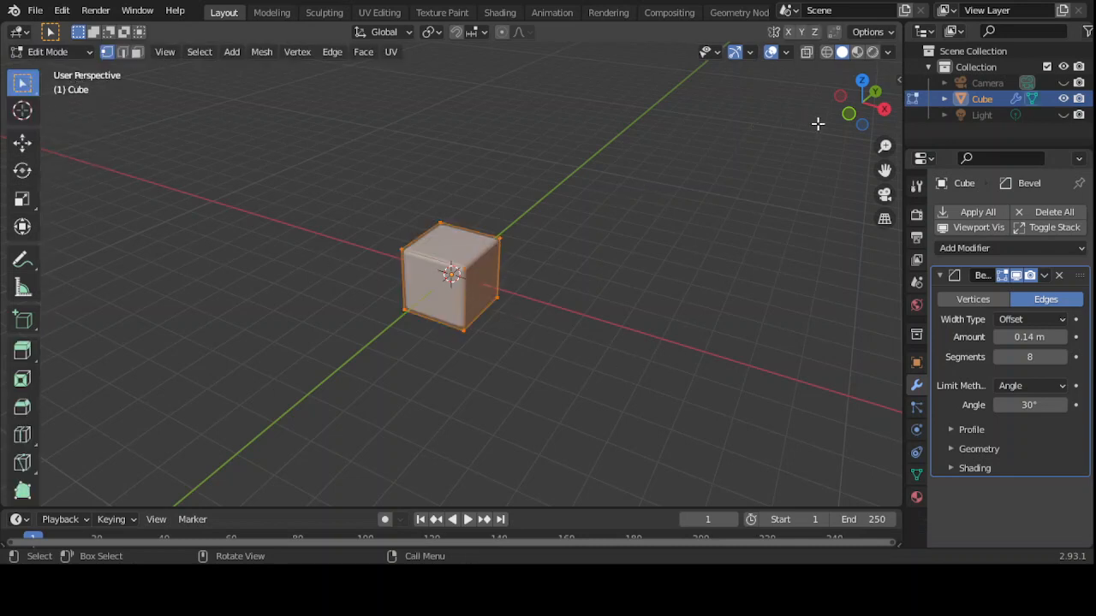
mouse_move(885, 145)
left_mouse_down()
mouse_move(885, 121)
mouse_move(885, 145)
left_mouse_up()
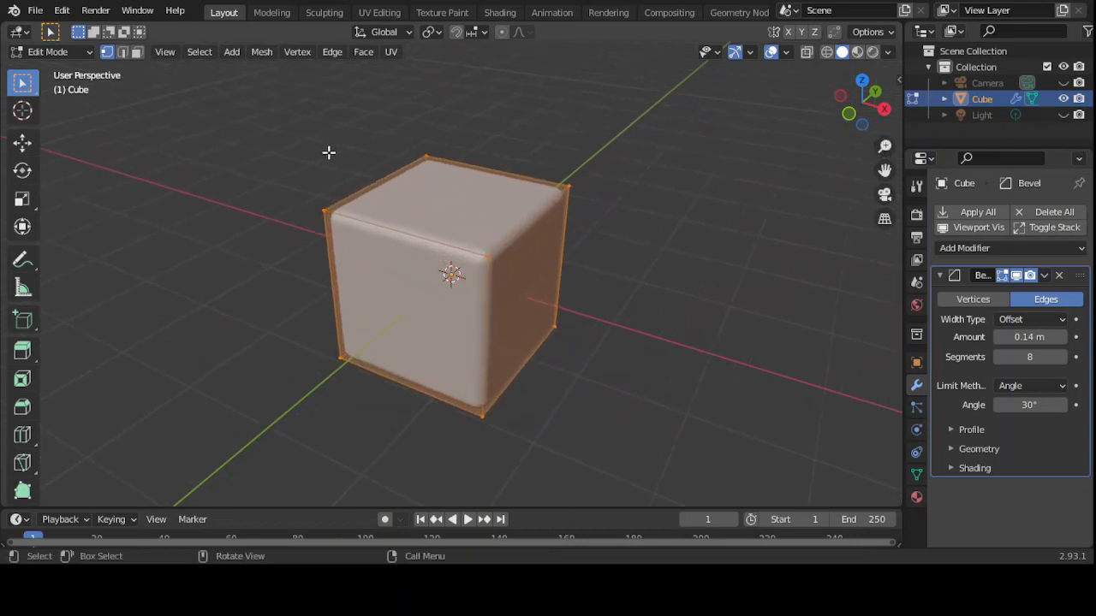
left_click(89, 51)
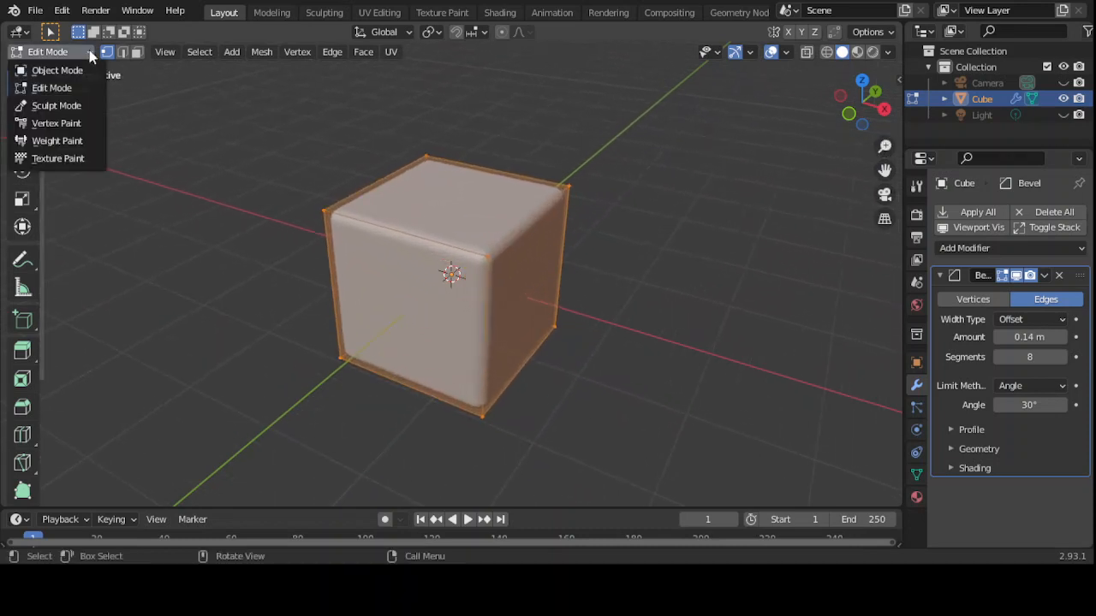
left_click(58, 70)
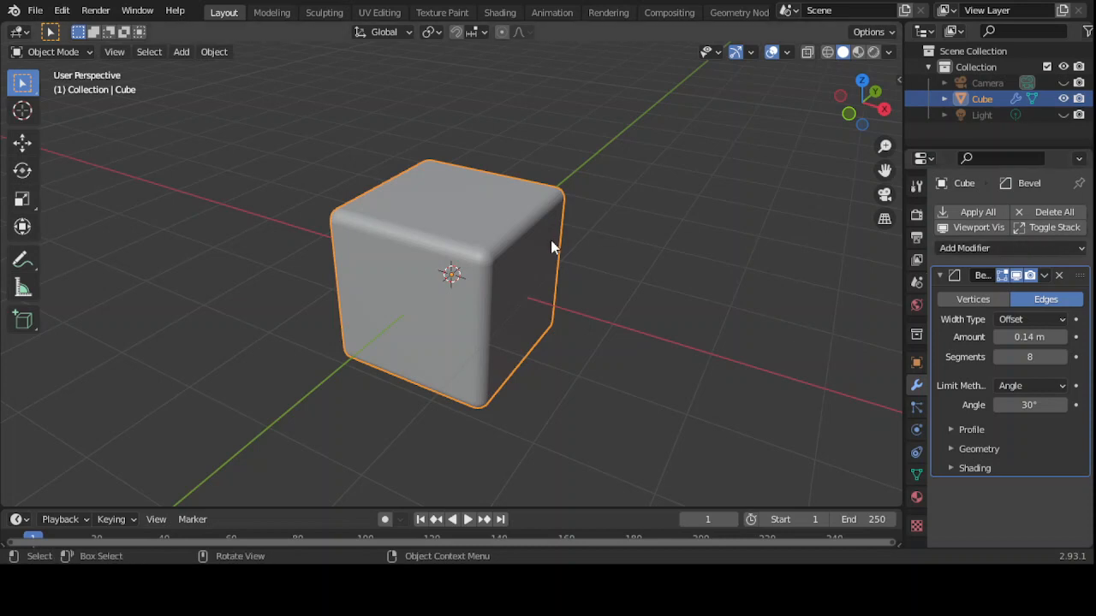
- Delete the Bevel modifier from the cube and zoom the view out
left_click(1060, 277)
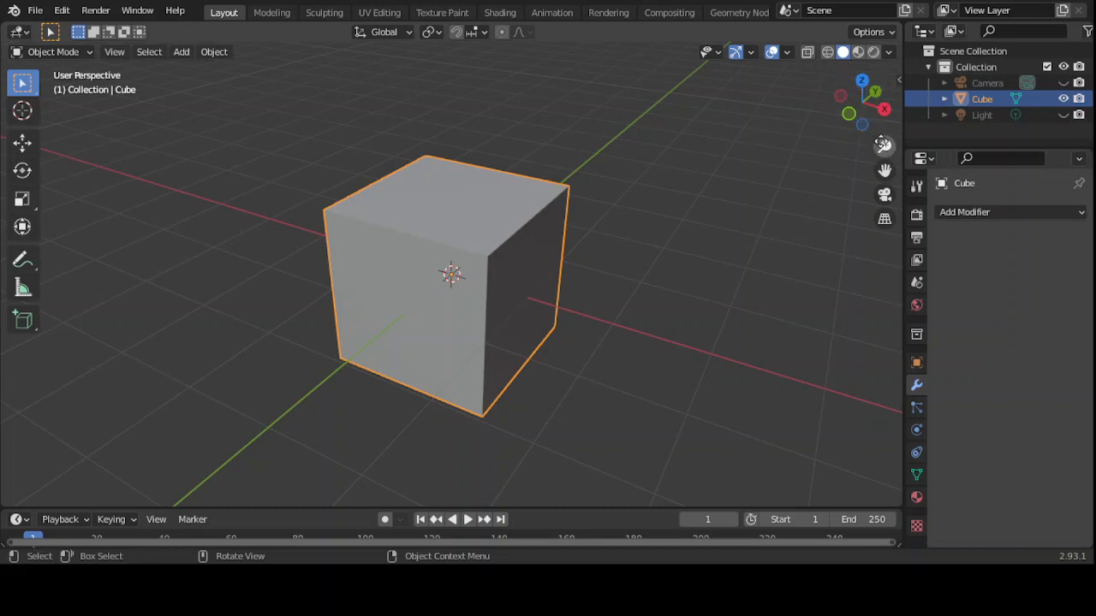
left_click_drag(885, 146, 714, 167)
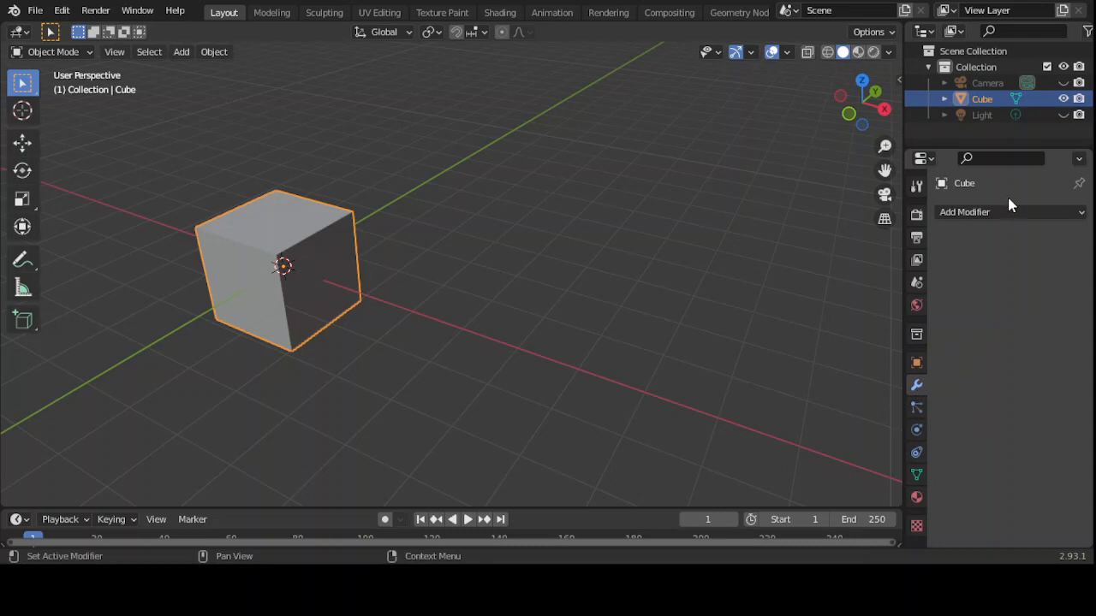
- Add an Array modifier to the cube; a trial move of the cube is undone
left_click(1082, 218)
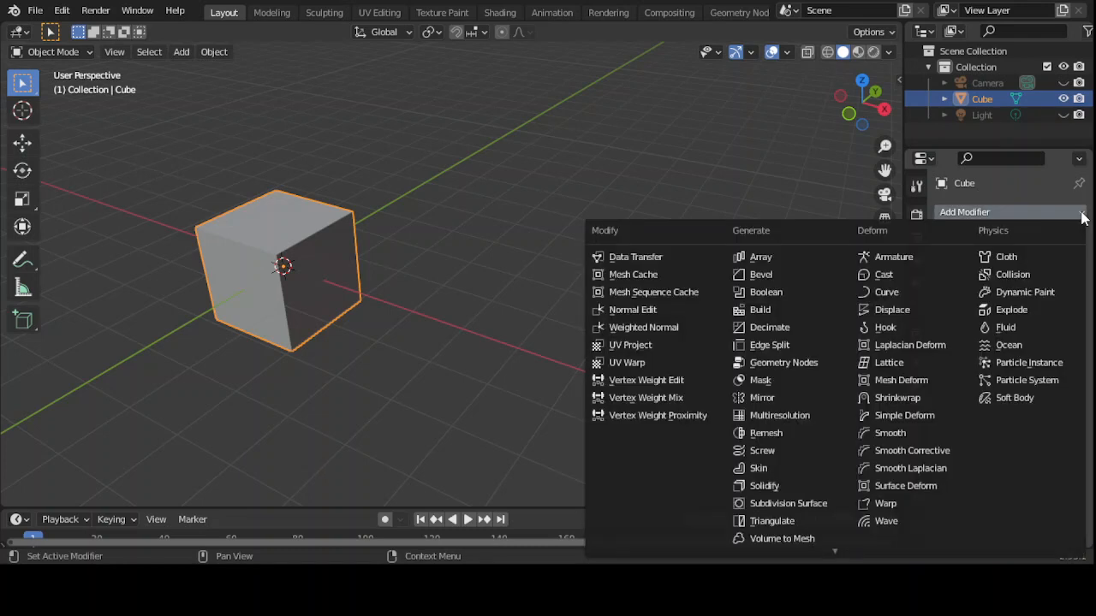
left_click(761, 258)
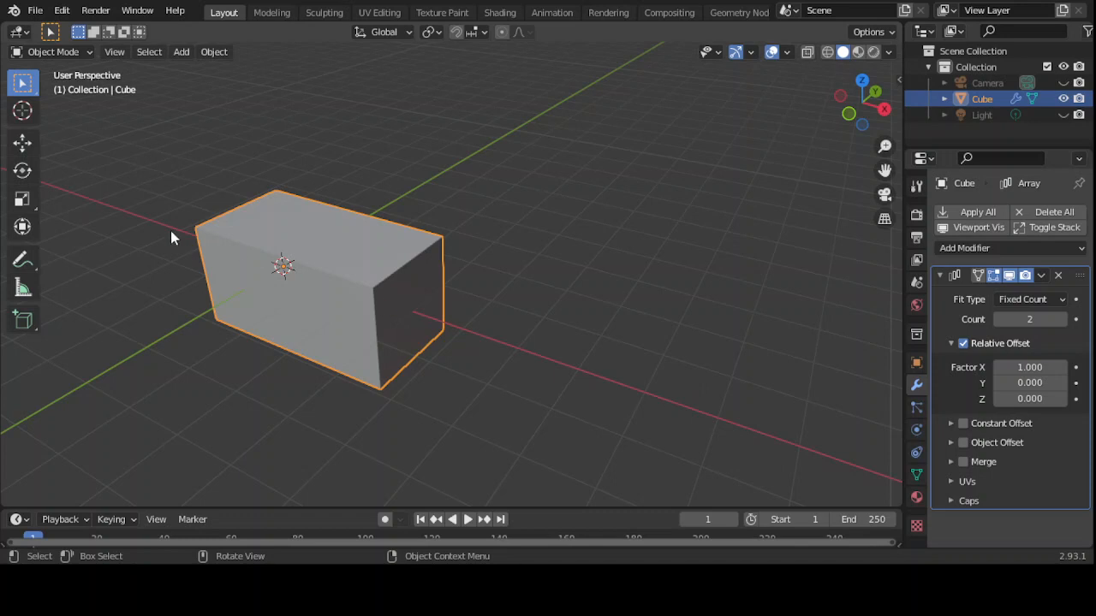
left_click(23, 144)
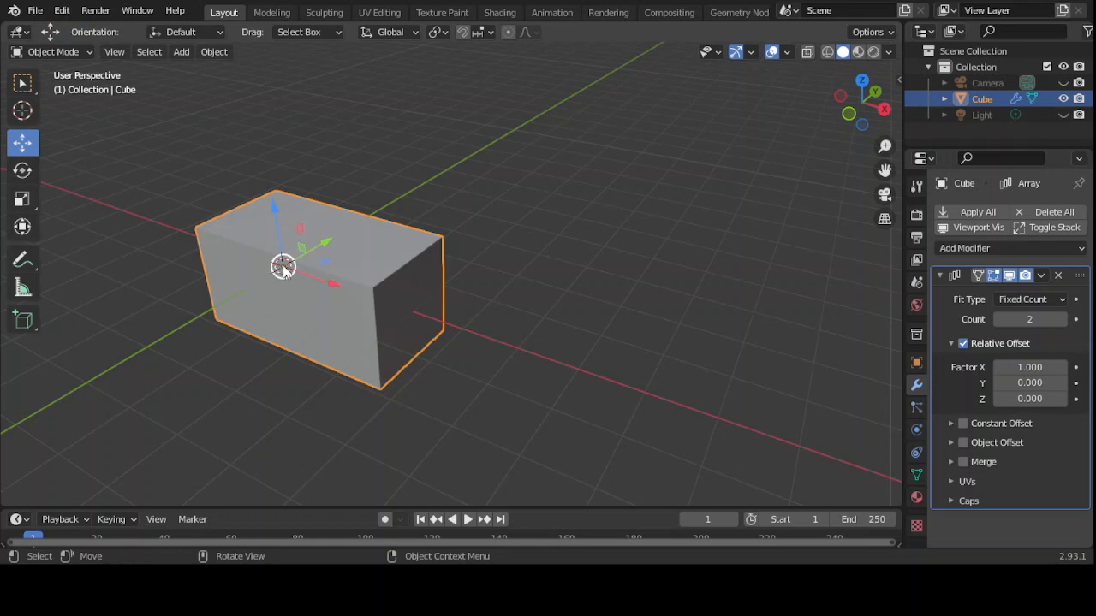
left_click_drag(283, 266, 387, 306)
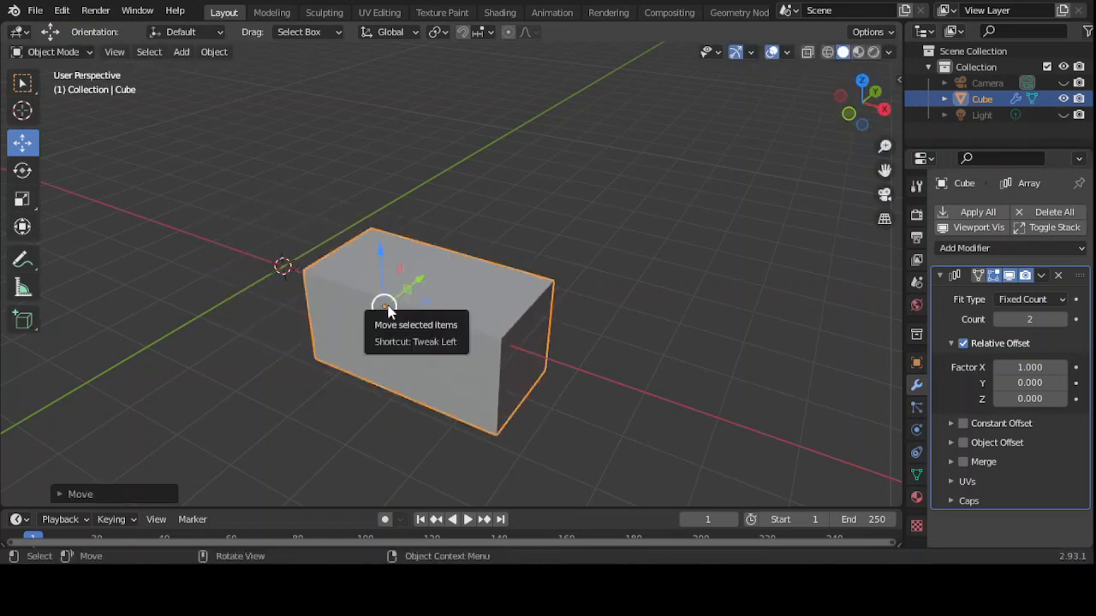
key("ctrl+z")
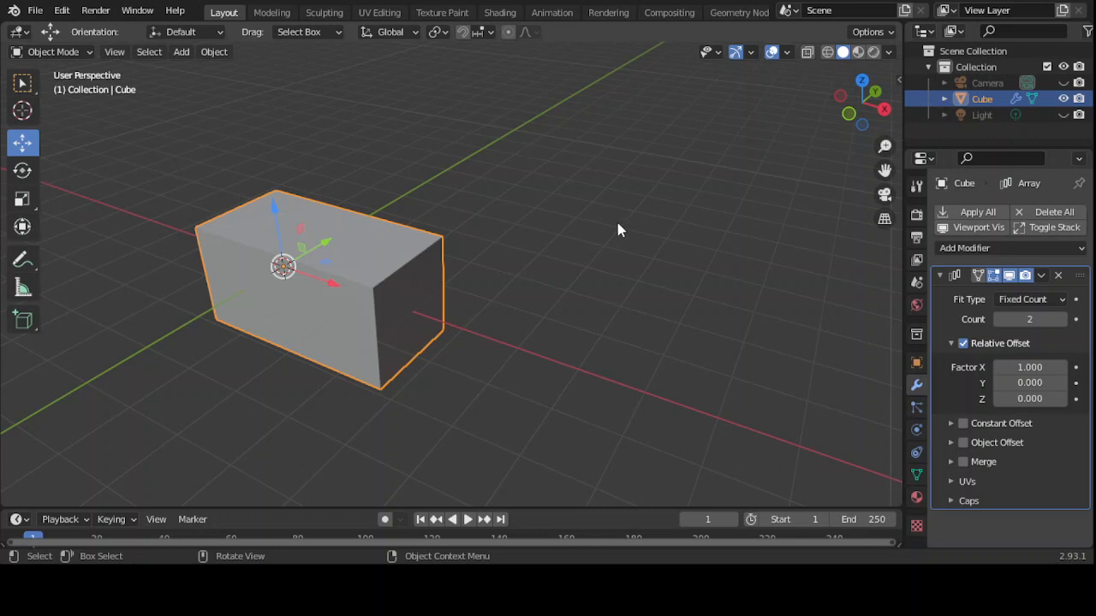
- Raise the Array count from 2 to 4 and orbit around the long bar
left_click(1062, 319)
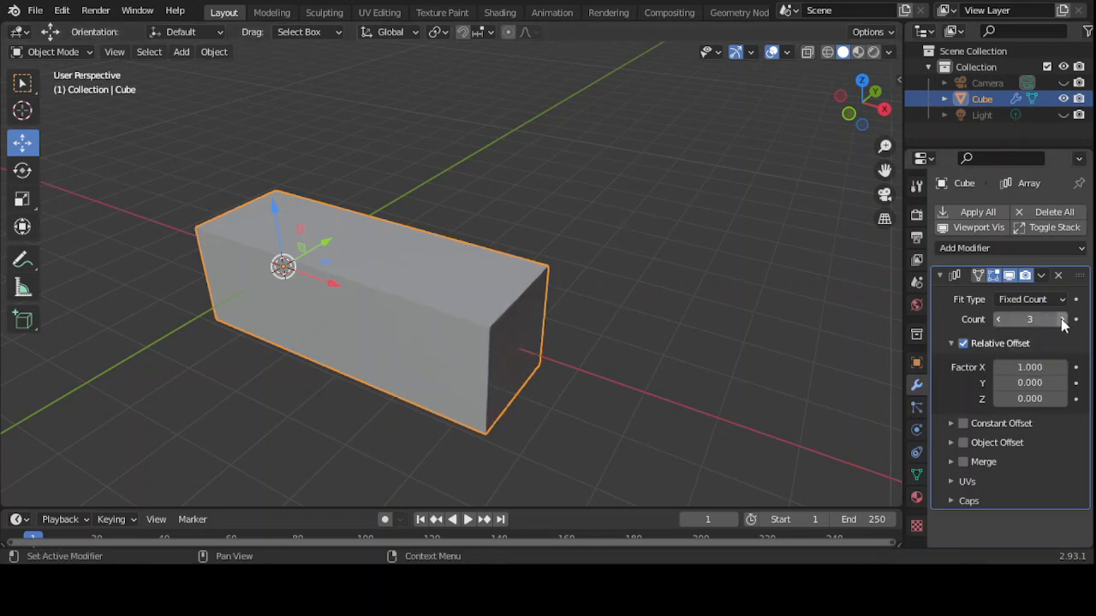
left_click(1062, 320)
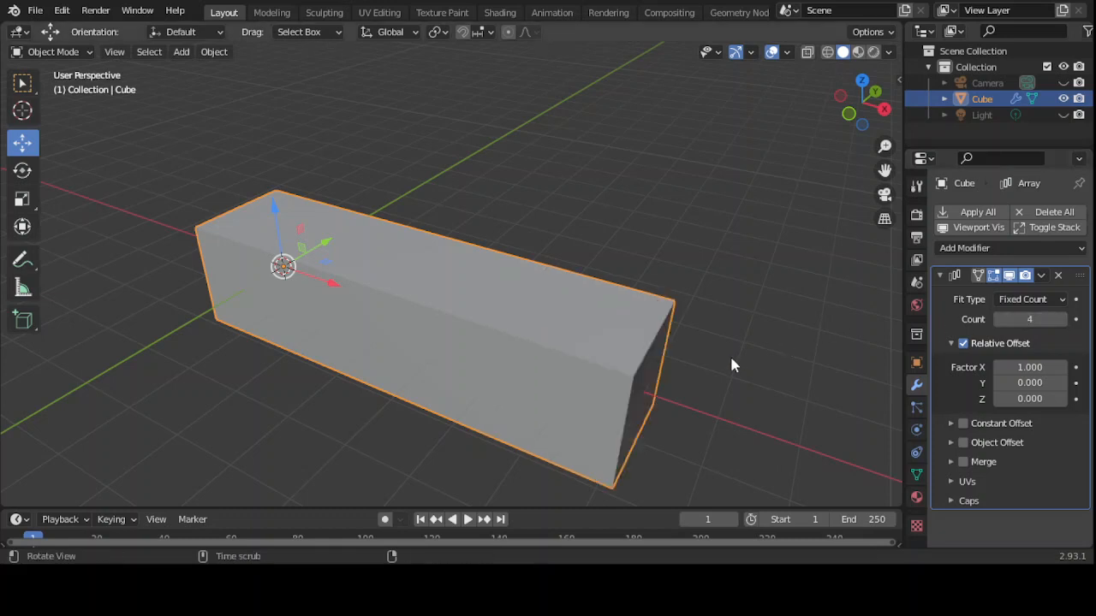
middle_click_drag(731, 365, 793, 334)
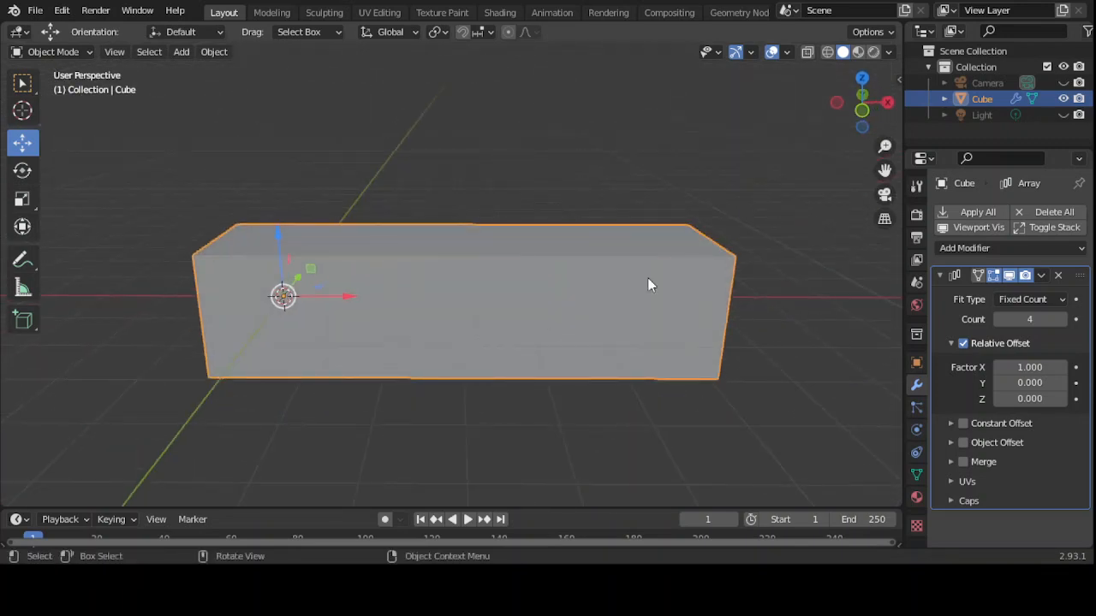
- Enter Edit Mode and box-select the mesh at the bar's left end
left_click(89, 53)
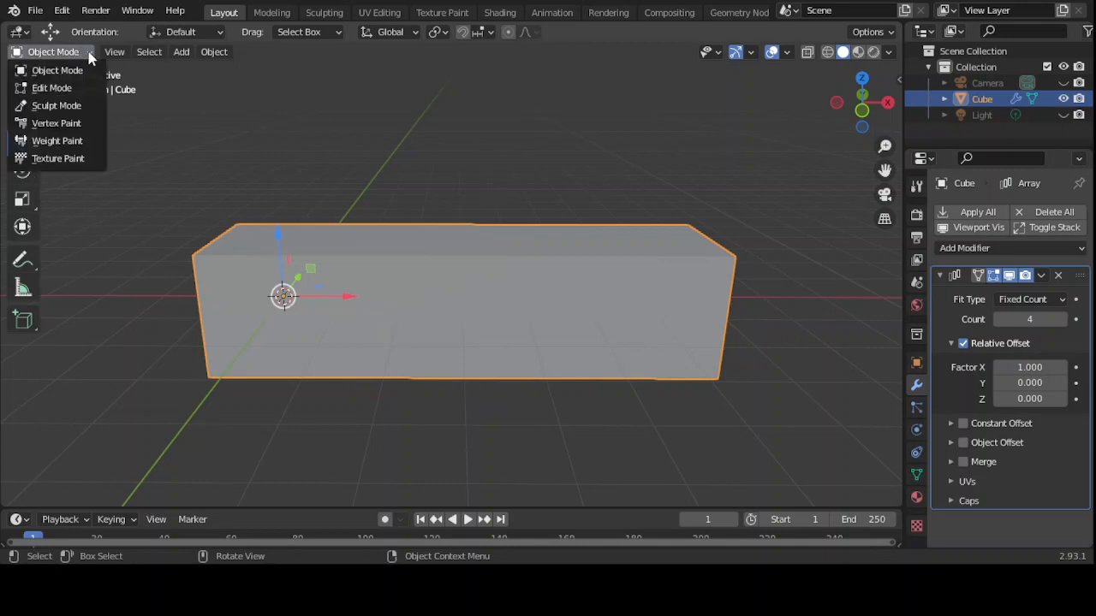
left_click(61, 88)
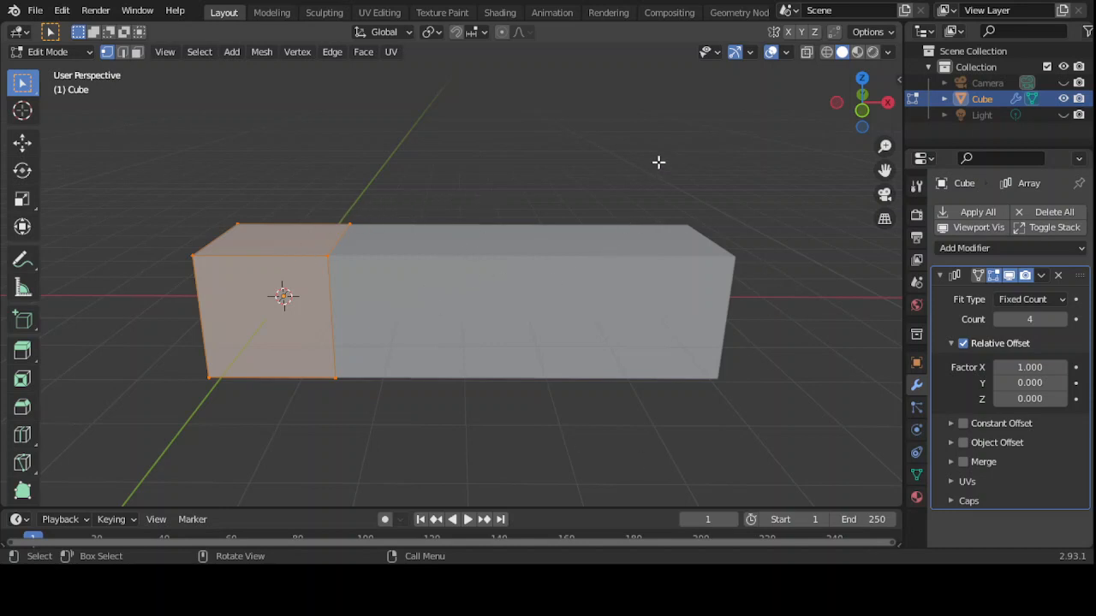
middle_click_drag(658, 161, 633, 129)
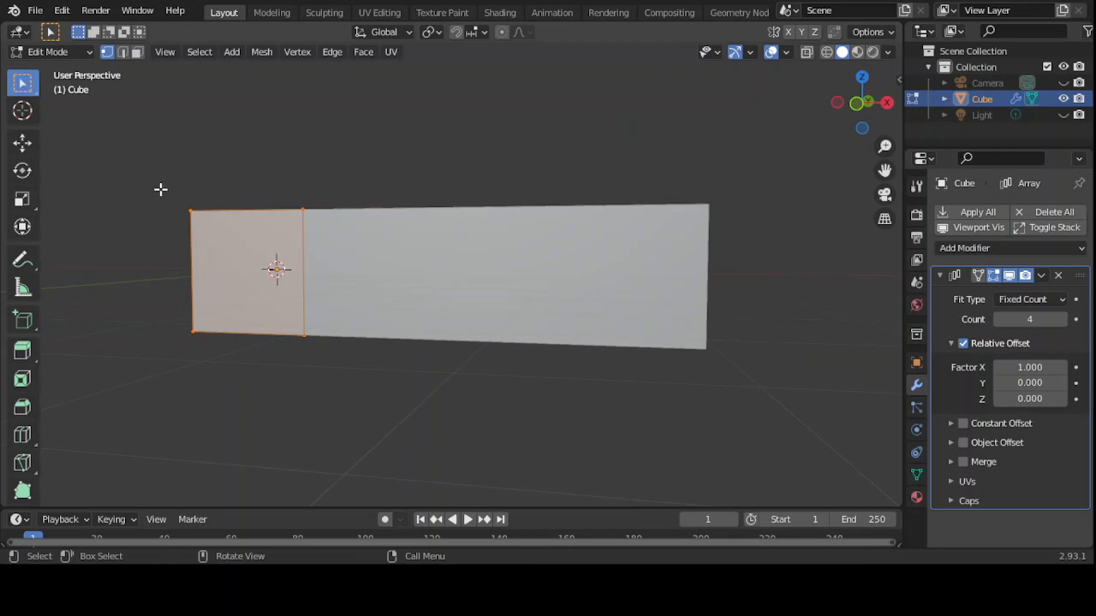
left_click_drag(160, 188, 830, 398)
middle_click_drag(830, 397, 795, 405, "alt")
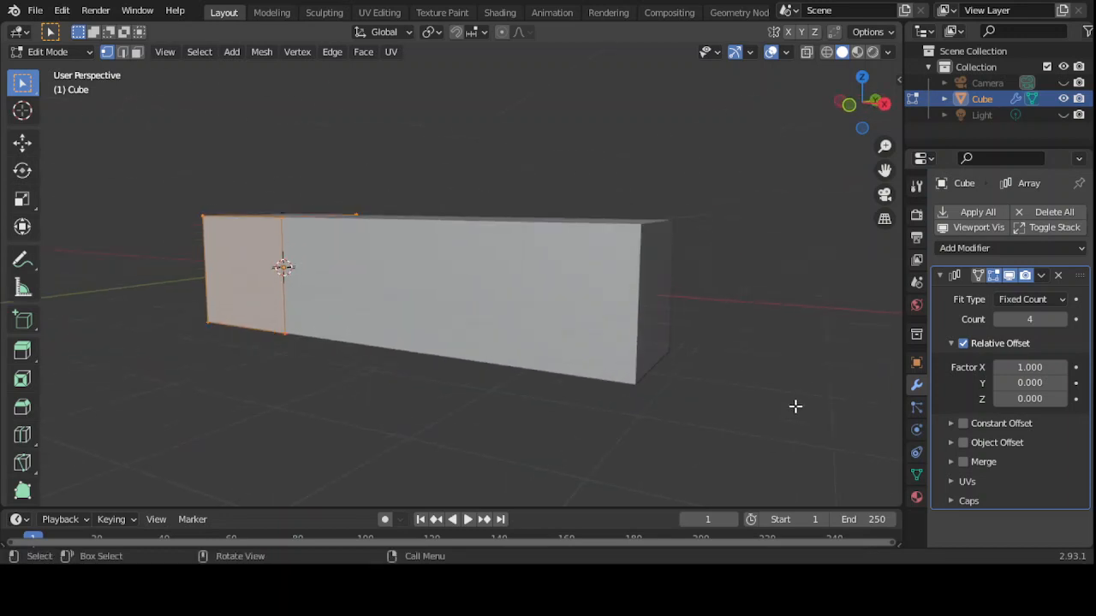
- Return to Object Mode and undo the Array back to count 3, then off entirely
left_click(91, 52)
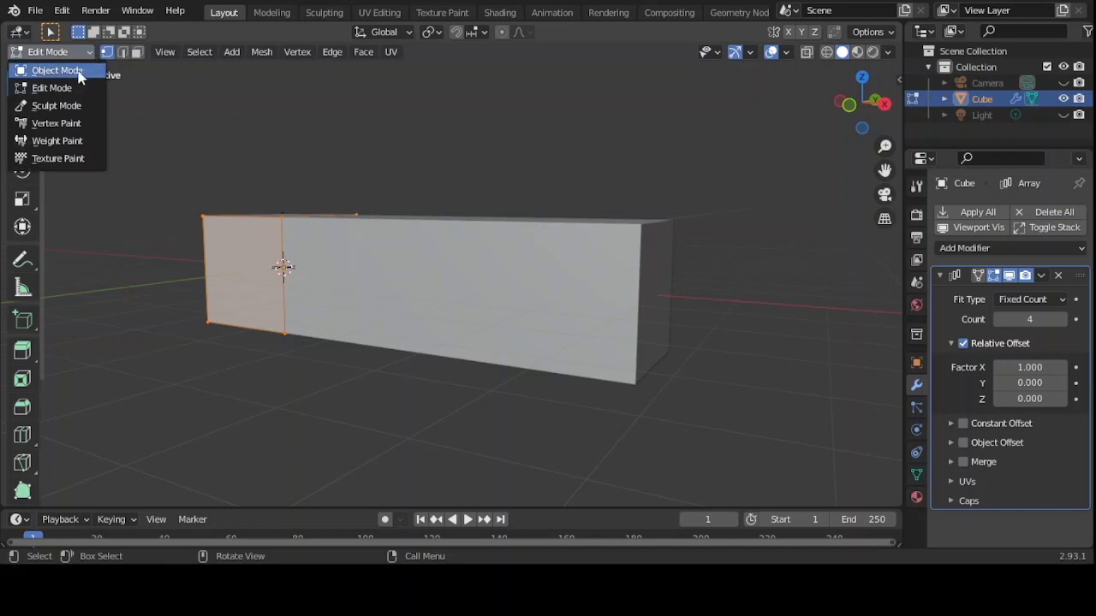
left_click(76, 74)
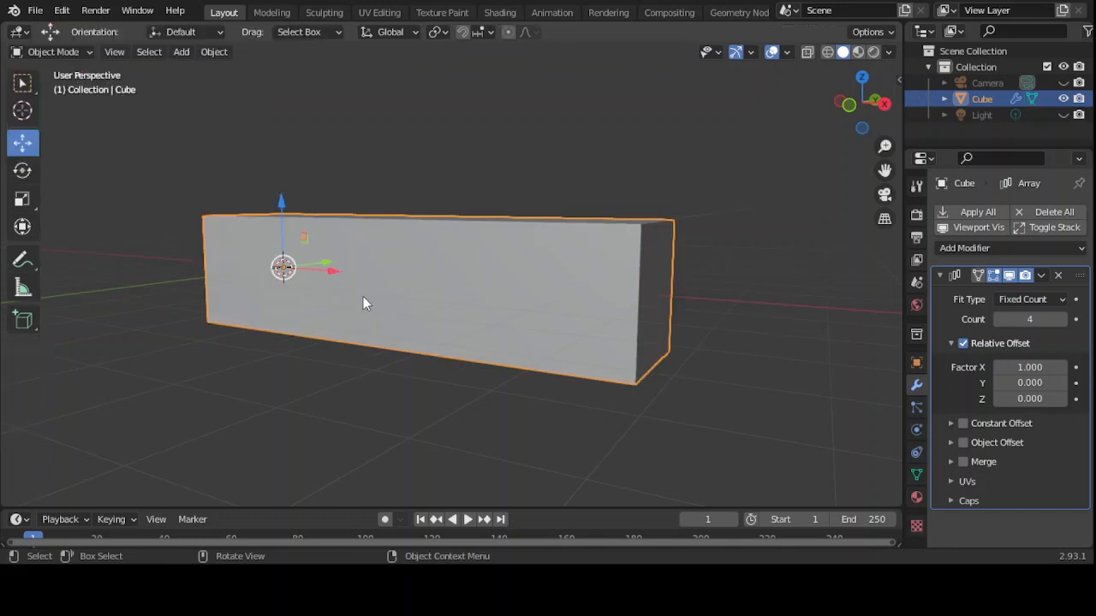
key("Tab")
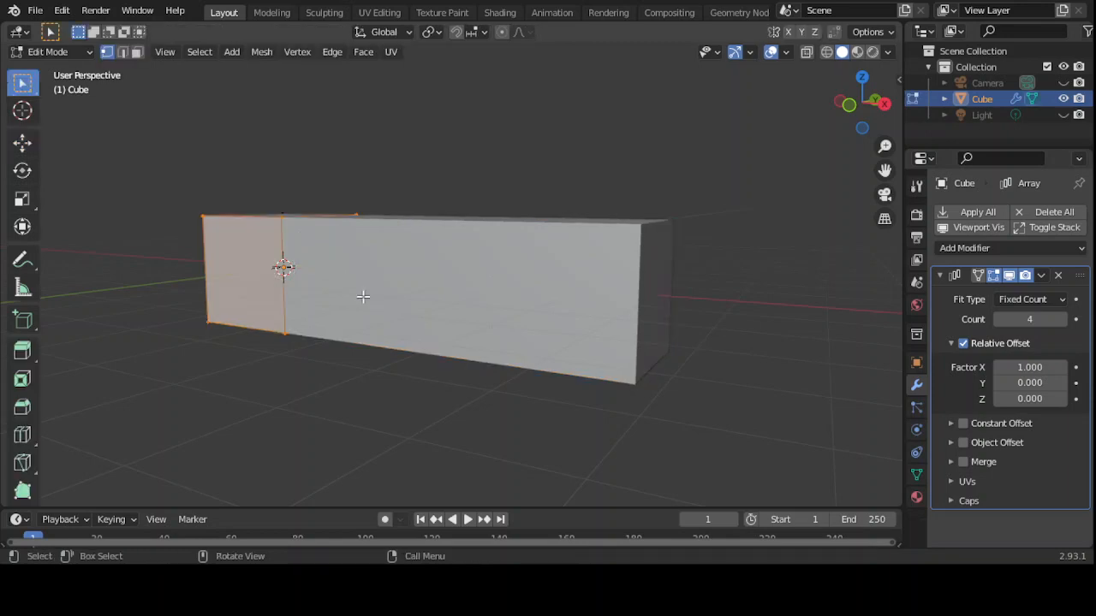
key("ctrl+z")
key("ctrl+z")
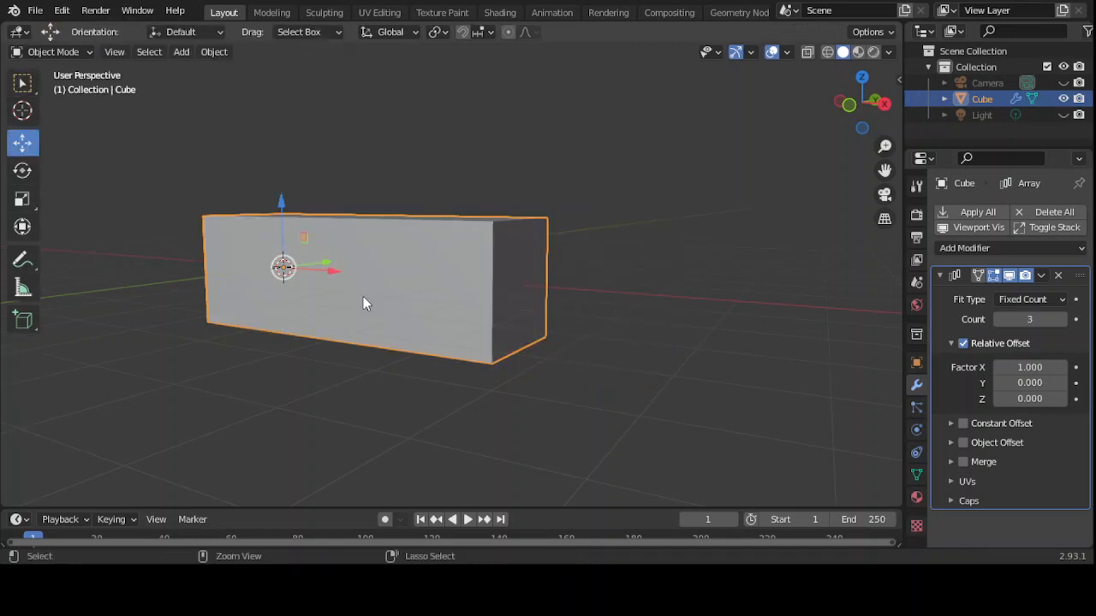
key("ctrl+z")
key("ctrl+z")
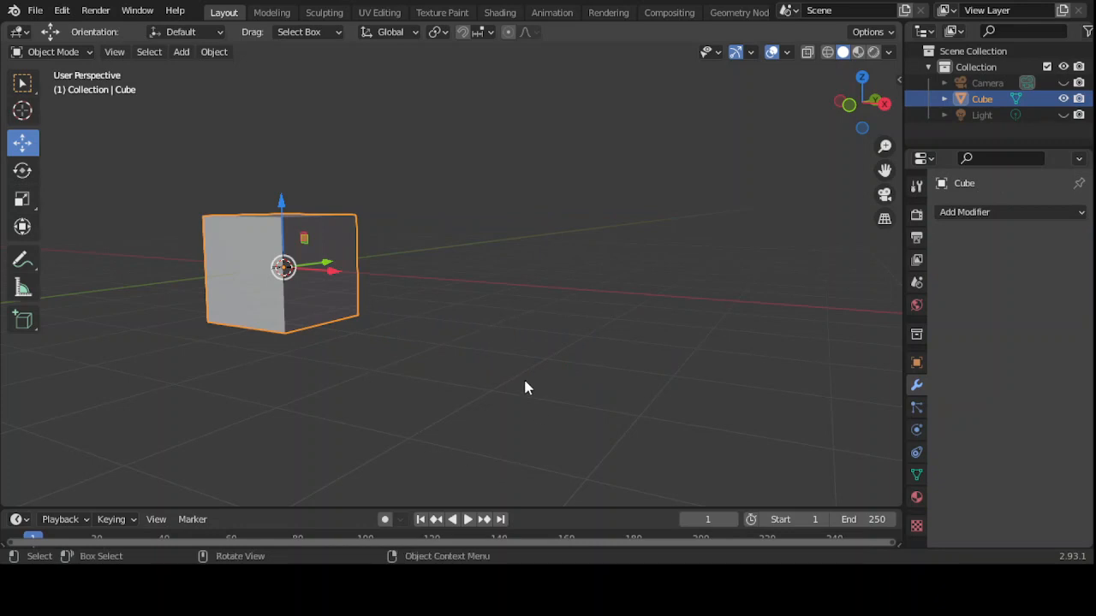
- Add an Edge Split modifier with 30° Edge Angle and Sharp Edges enabled to the cube
middle_click_drag(539, 312, 556, 328)
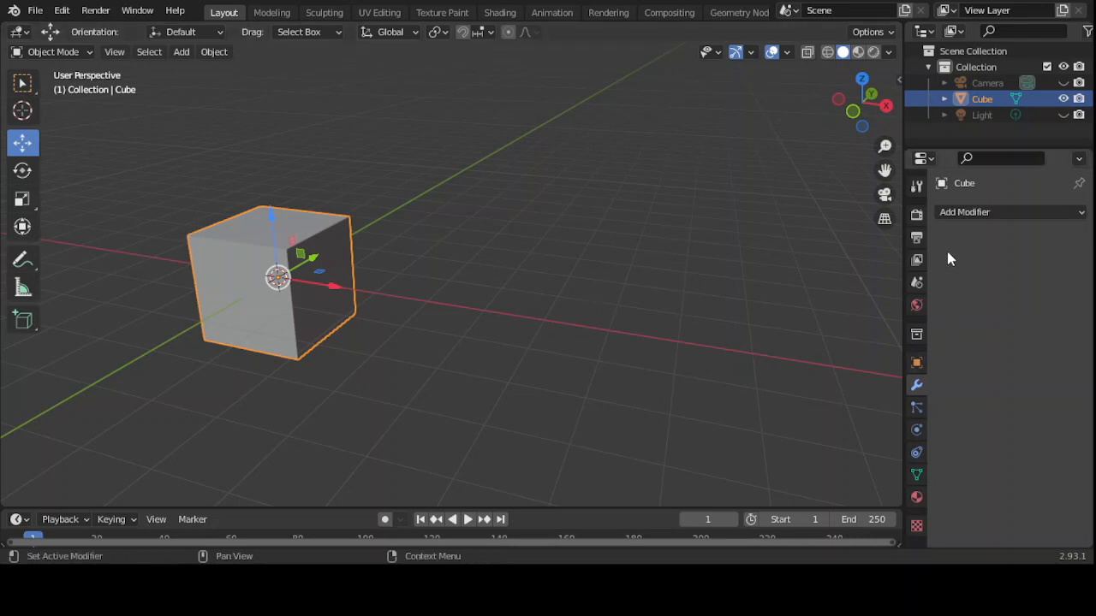
left_click(1082, 213)
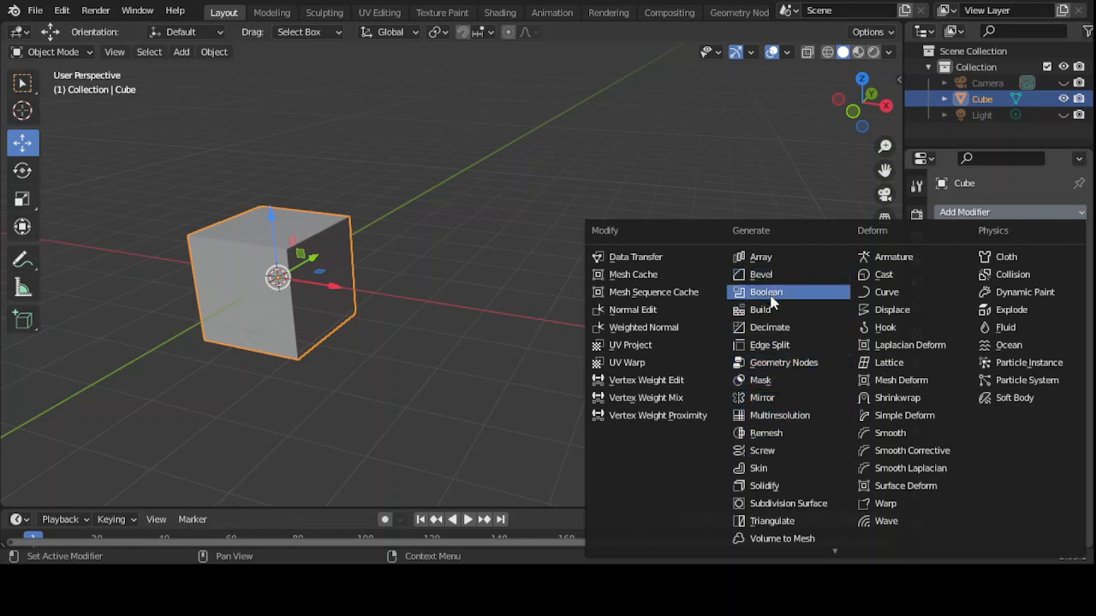
left_click(775, 346)
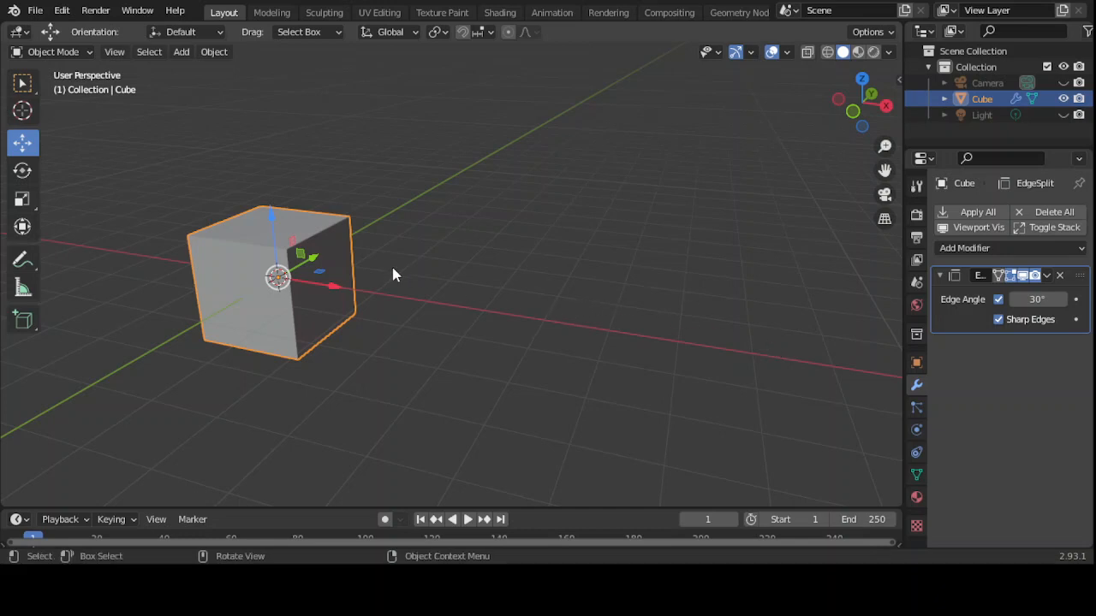
- Enter Edit Mode and move one top edge of the cube
left_click(89, 52)
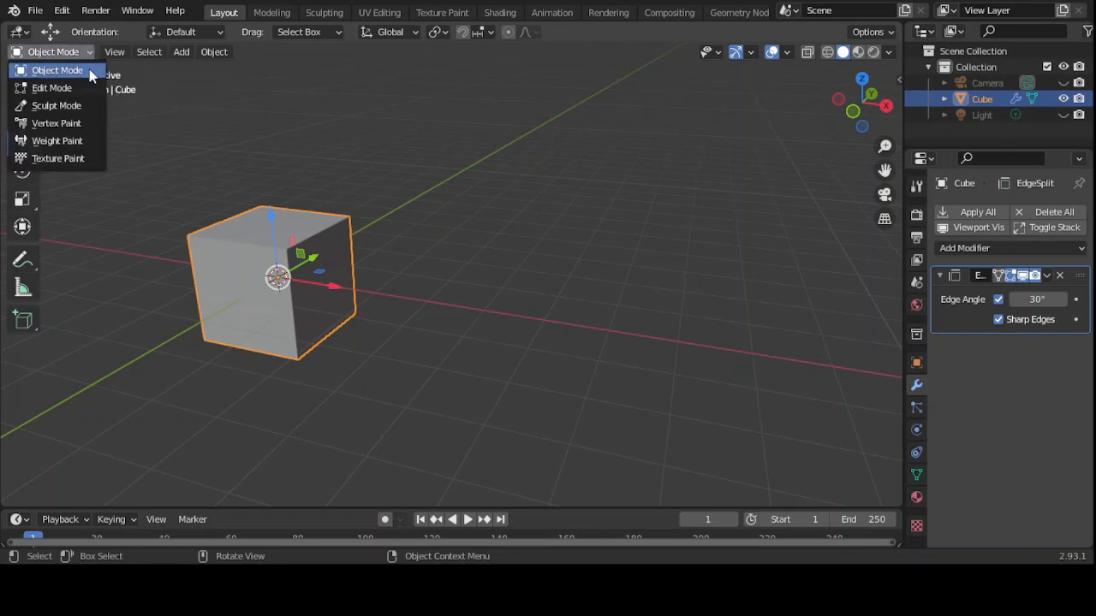
left_click(89, 90)
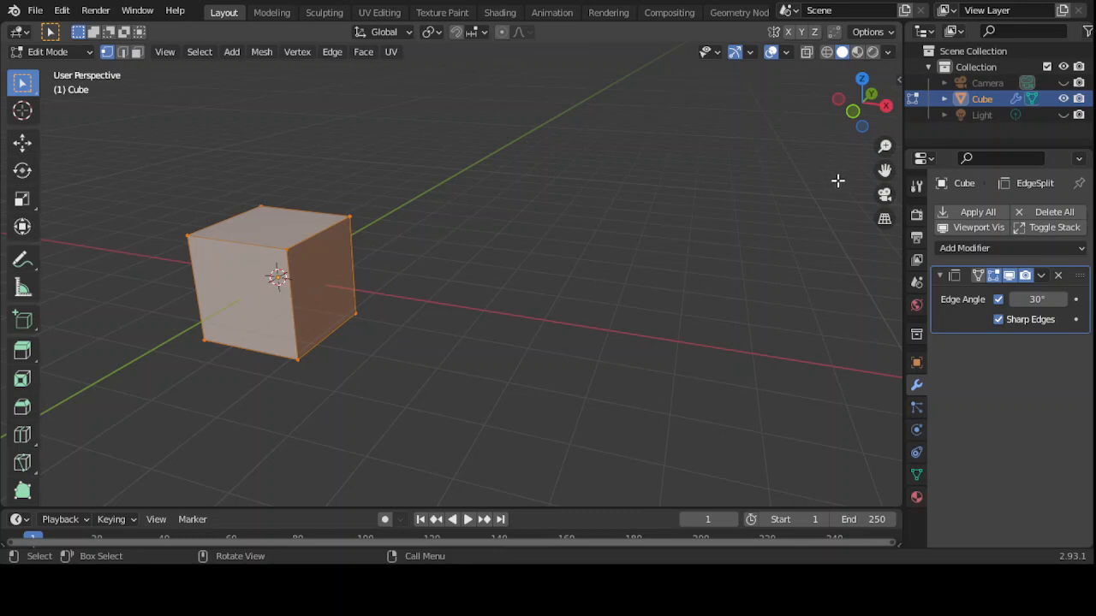
left_click_drag(885, 170, 1057, 143)
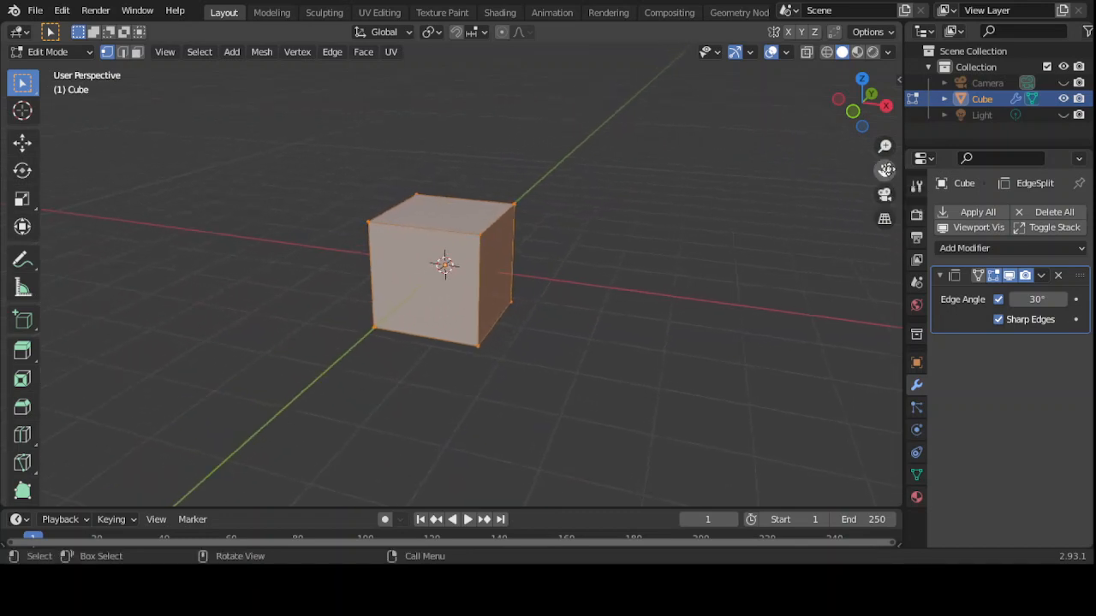
left_click(478, 233)
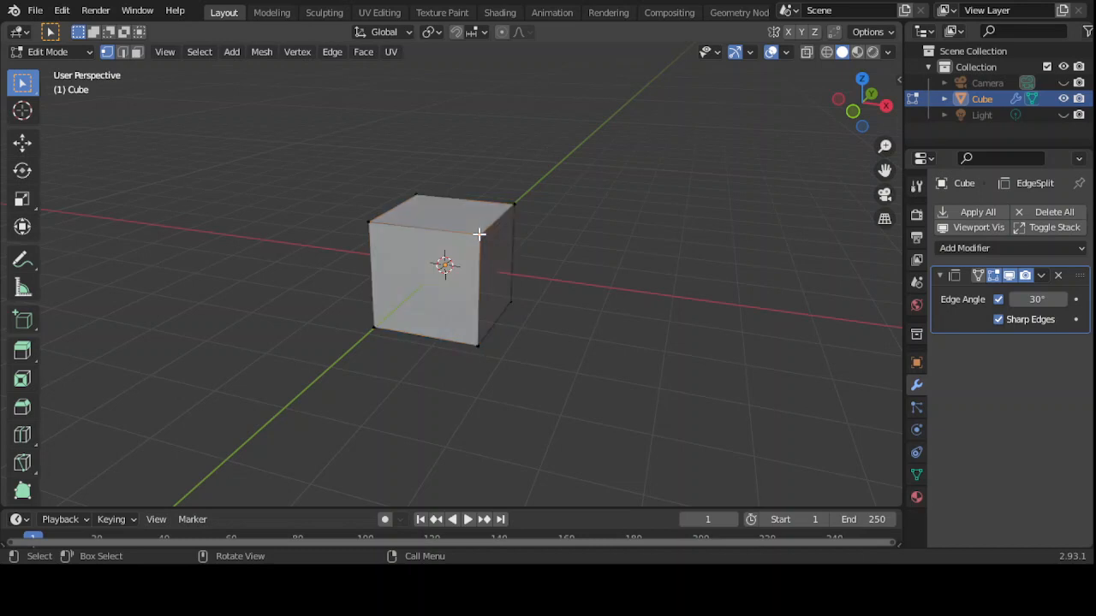
left_click(22, 145)
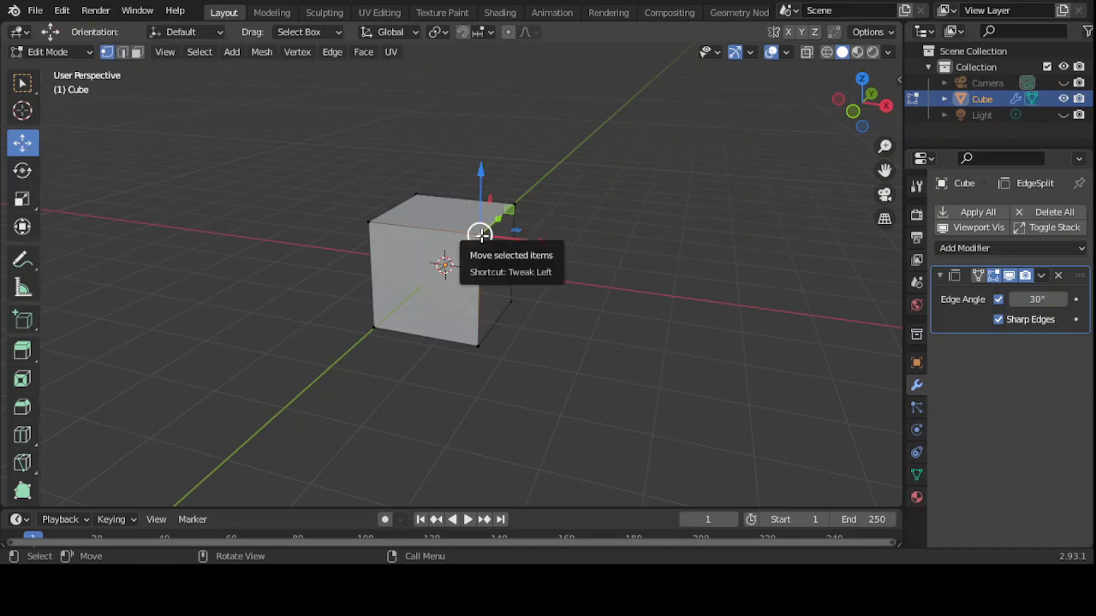
left_click_drag(480, 234, 484, 261)
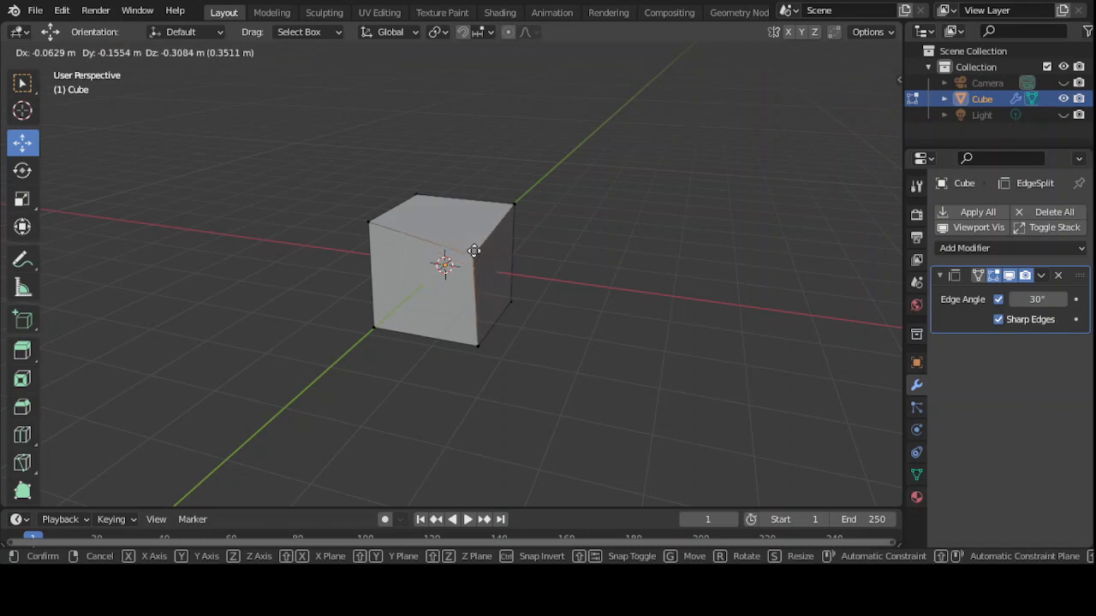
left_click(473, 232)
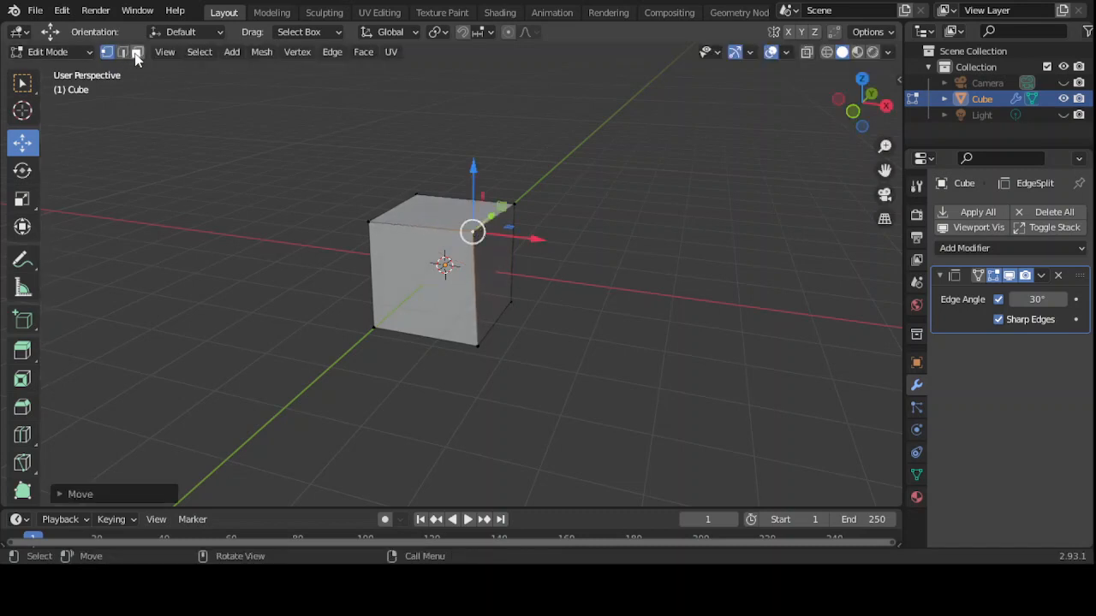
- In face select mode, pull the right face outward, then undo the move and selection
left_click(136, 53)
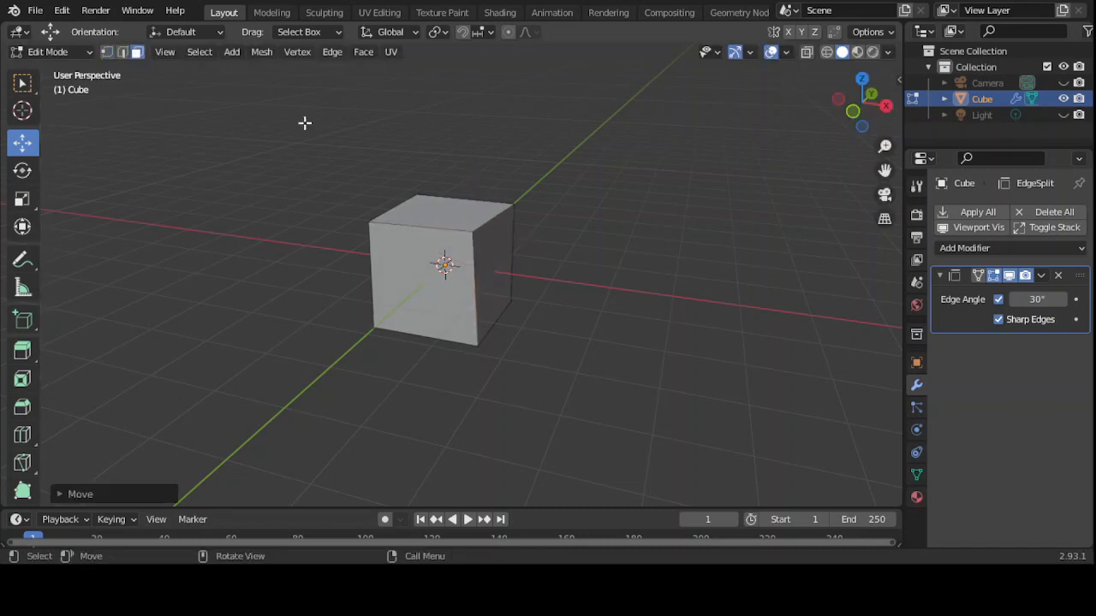
left_click(488, 274)
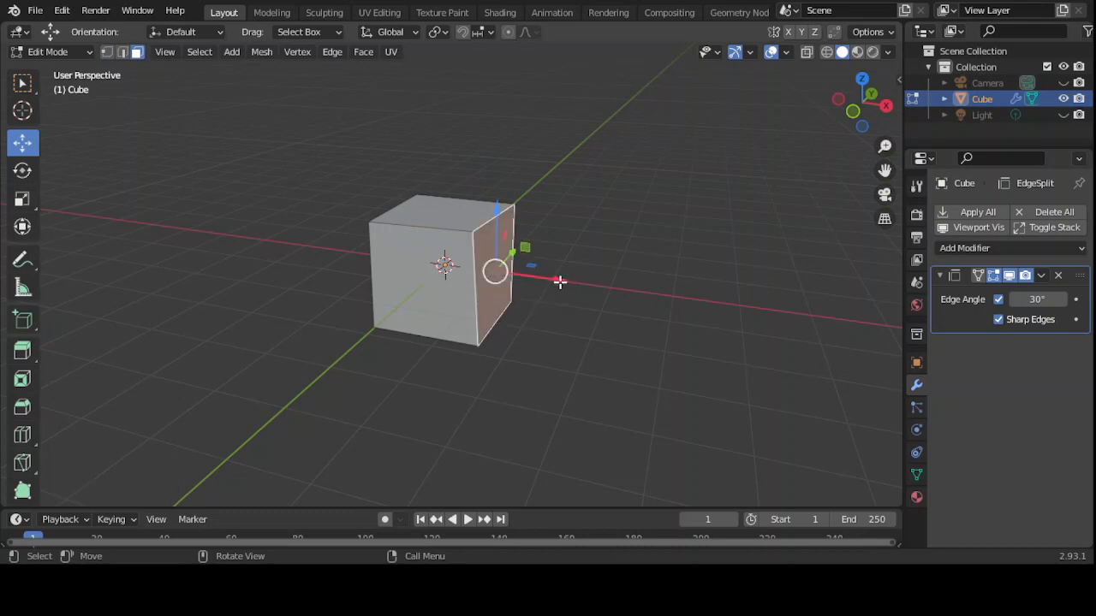
left_click_drag(559, 281, 584, 274)
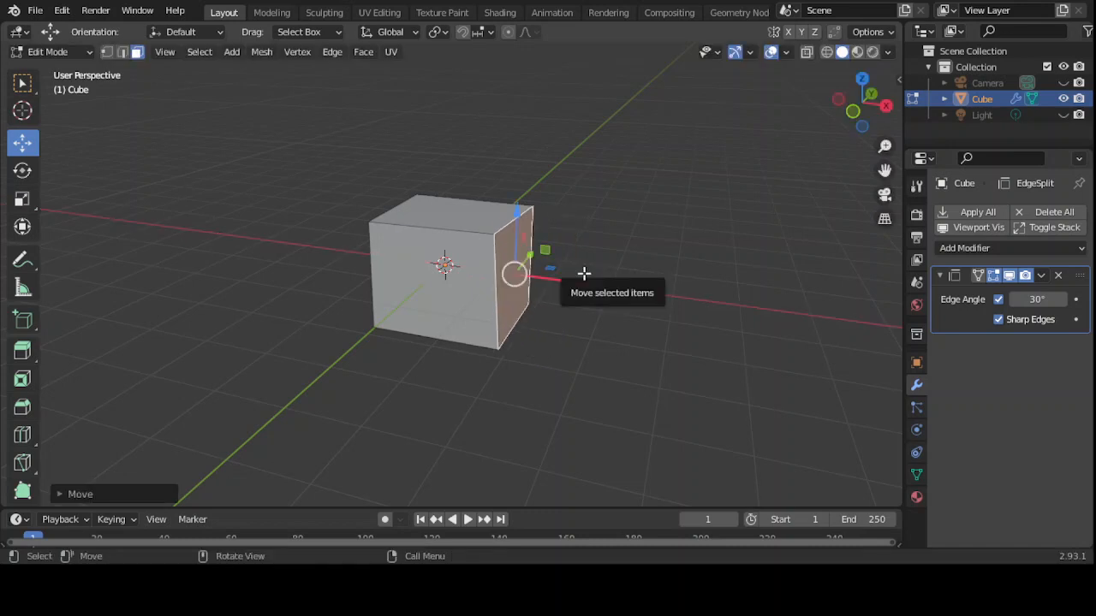
key("ctrl+z")
key("ctrl+z")
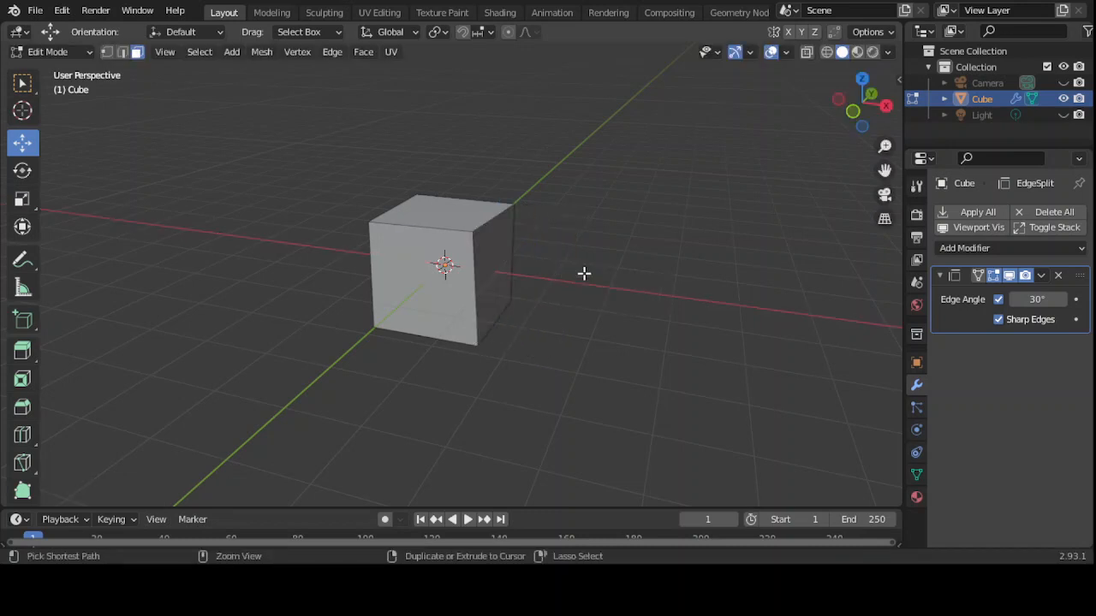
key("ctrl+z")
key("ctrl+z")
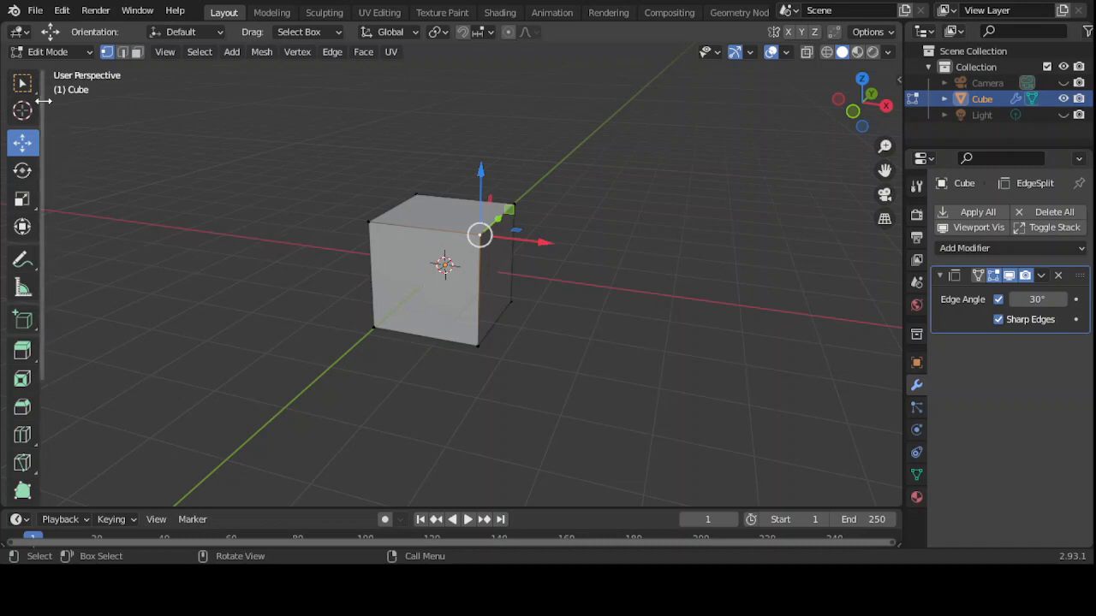
- Switch back to Object Mode and apply the EdgeSplit modifier, emptying the modifier stack
left_click(90, 53)
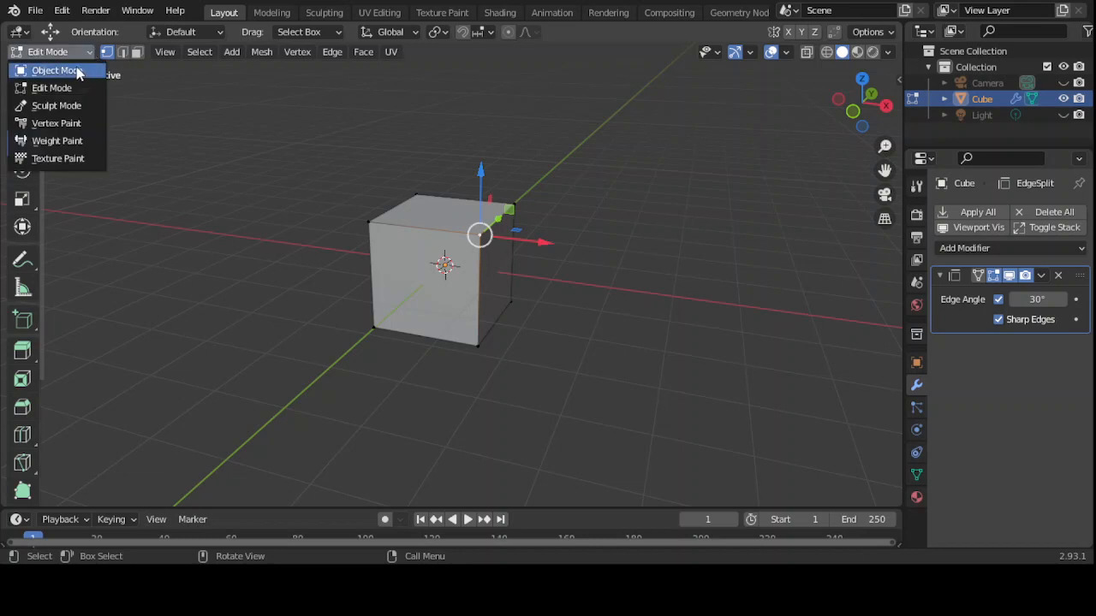
left_click(76, 73)
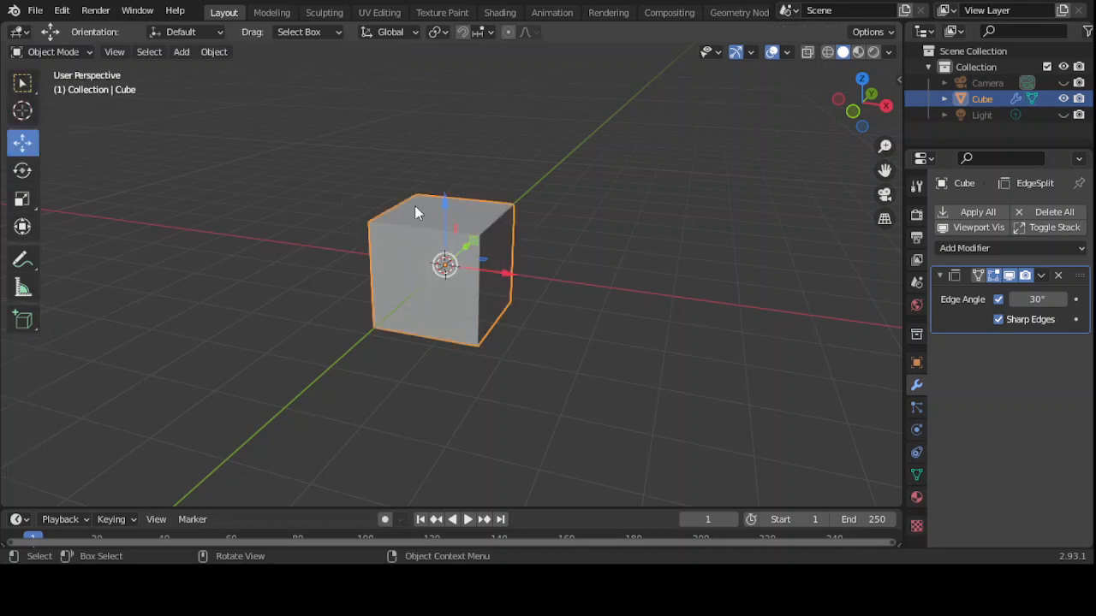
left_click(1042, 275)
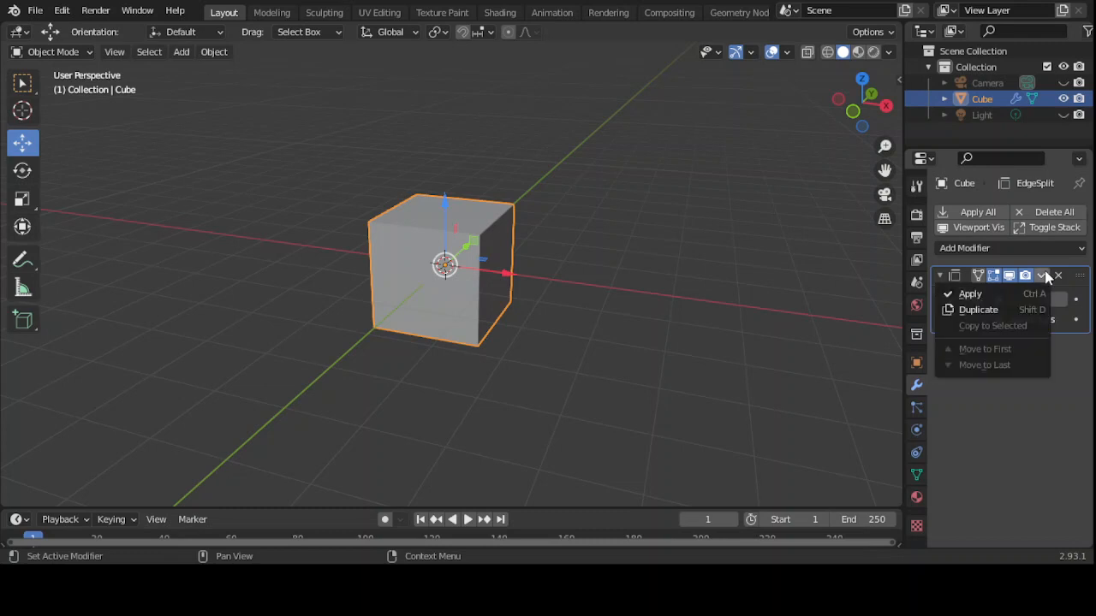
left_click(987, 297)
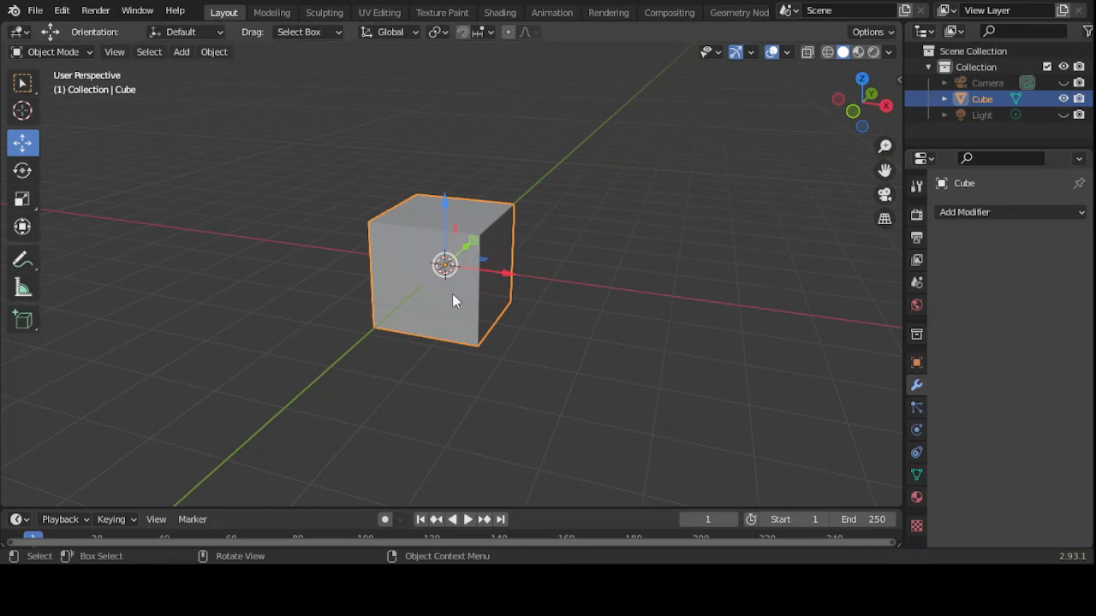
- Enter Edit Mode, try pulling a vertex upward, then undo the move
left_click(88, 50)
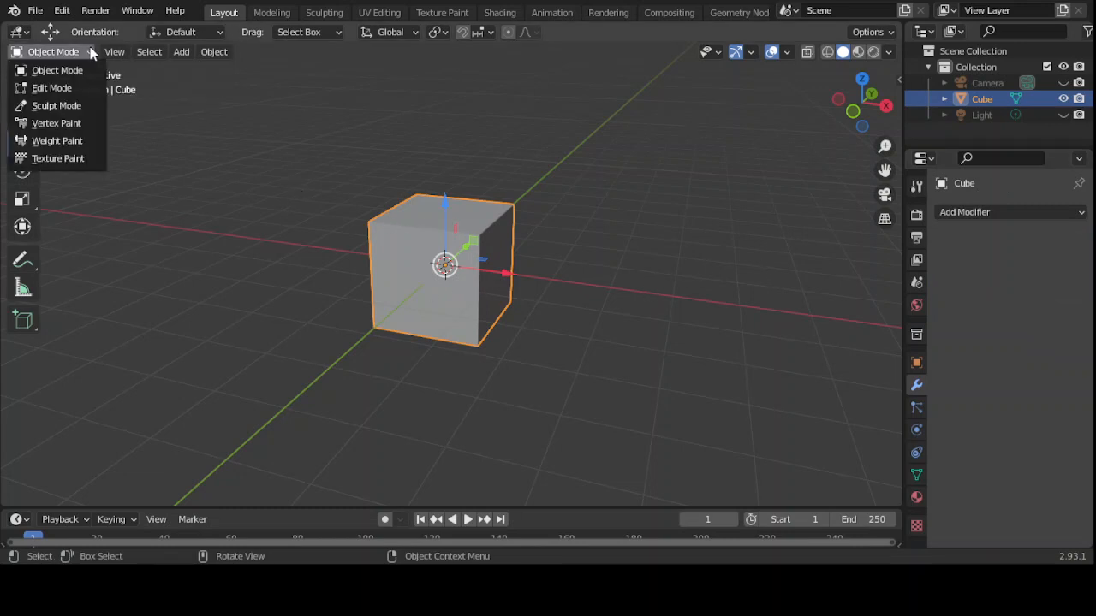
left_click(52, 88)
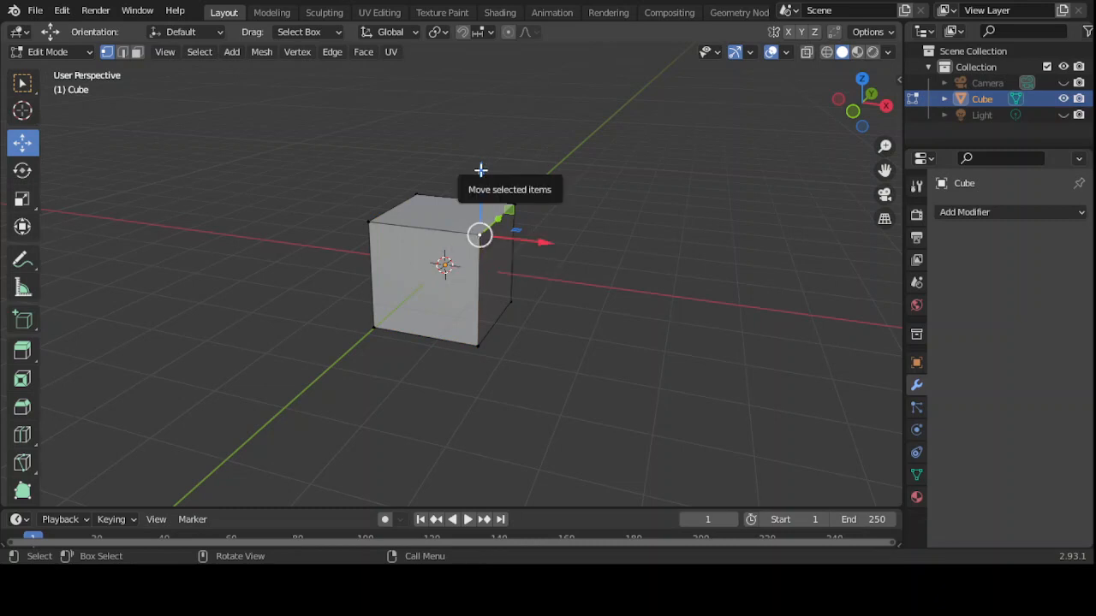
left_click_drag(480, 170, 469, 88)
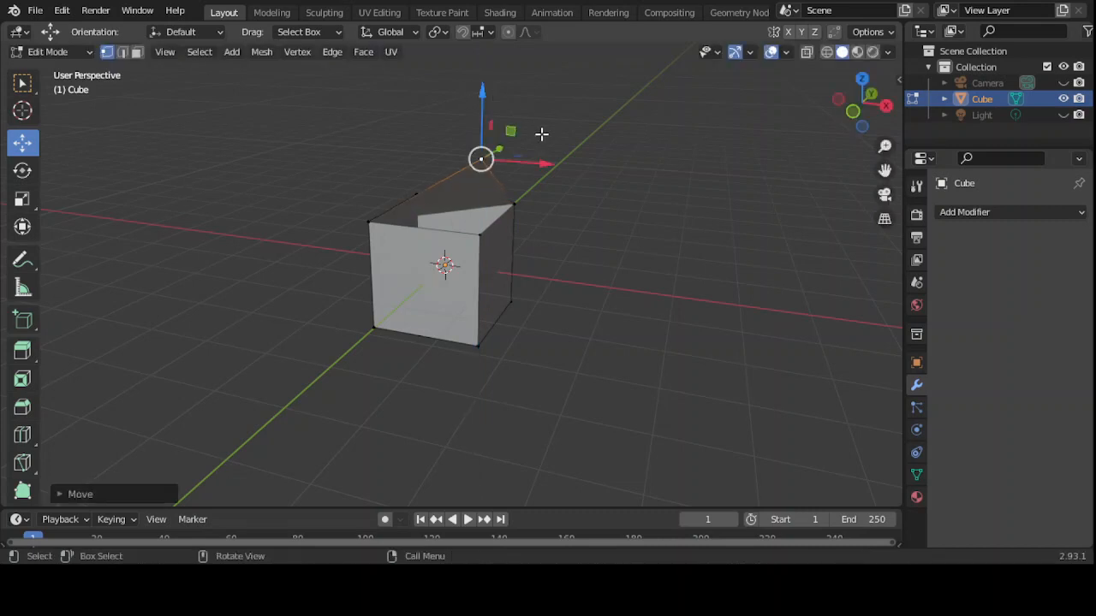
middle_click_drag(573, 181, 545, 205)
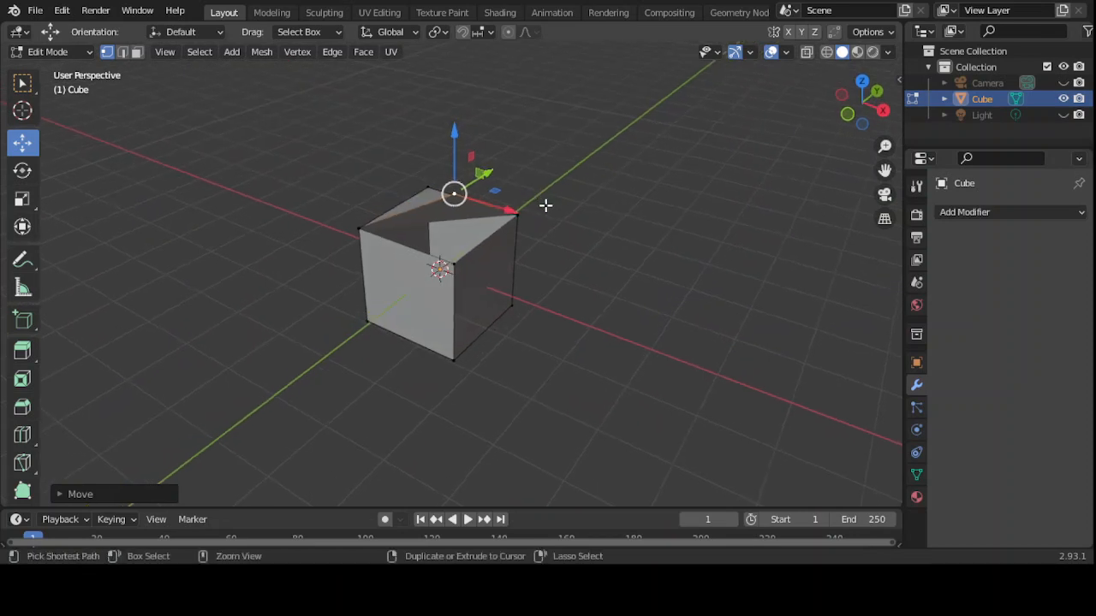
key("ctrl+z")
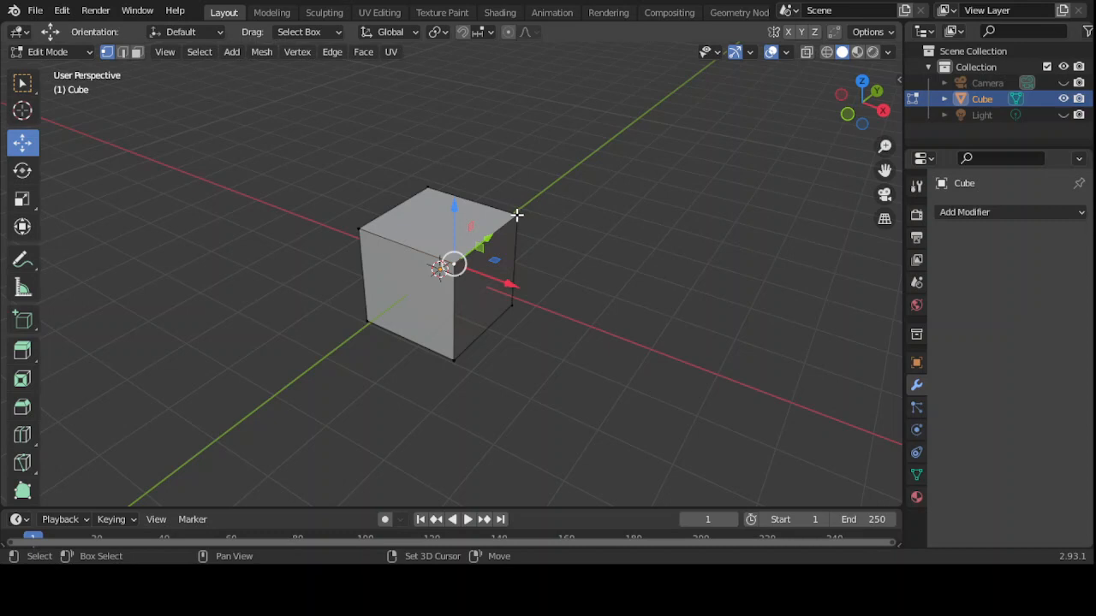
- Try dragging the cube's top edge up and left, then undo it
left_click(517, 215, "shift")
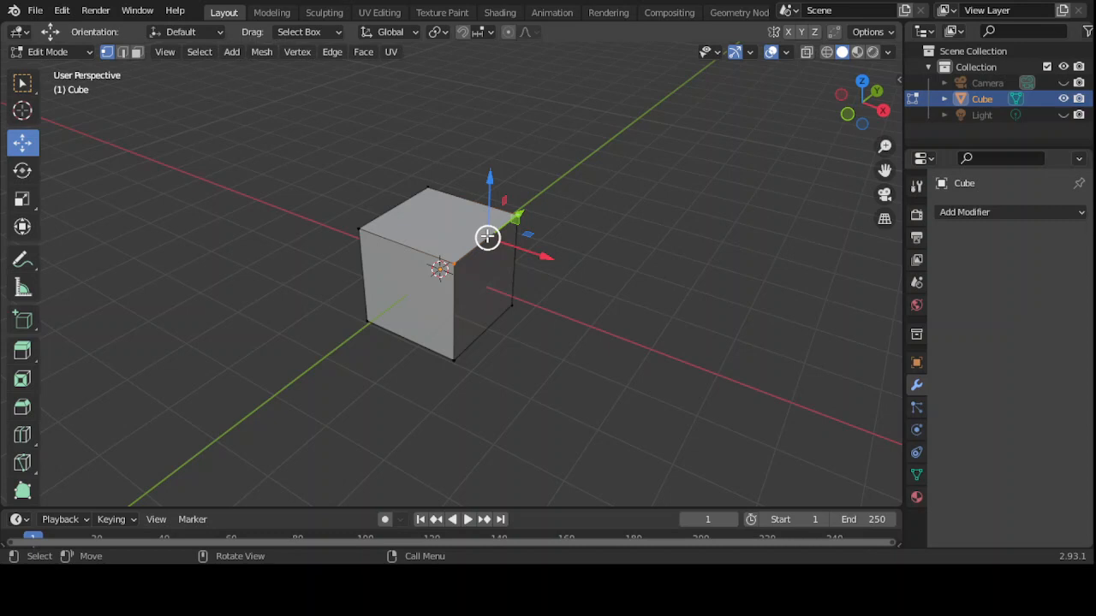
left_click_drag(487, 238, 434, 175)
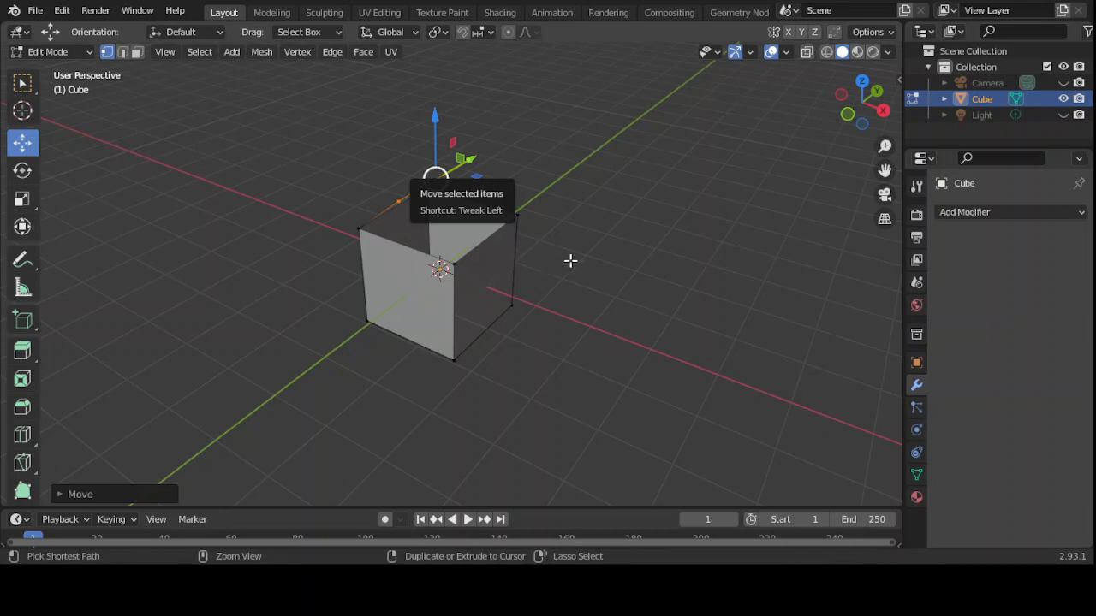
key("ctrl+z")
key("ctrl+z")
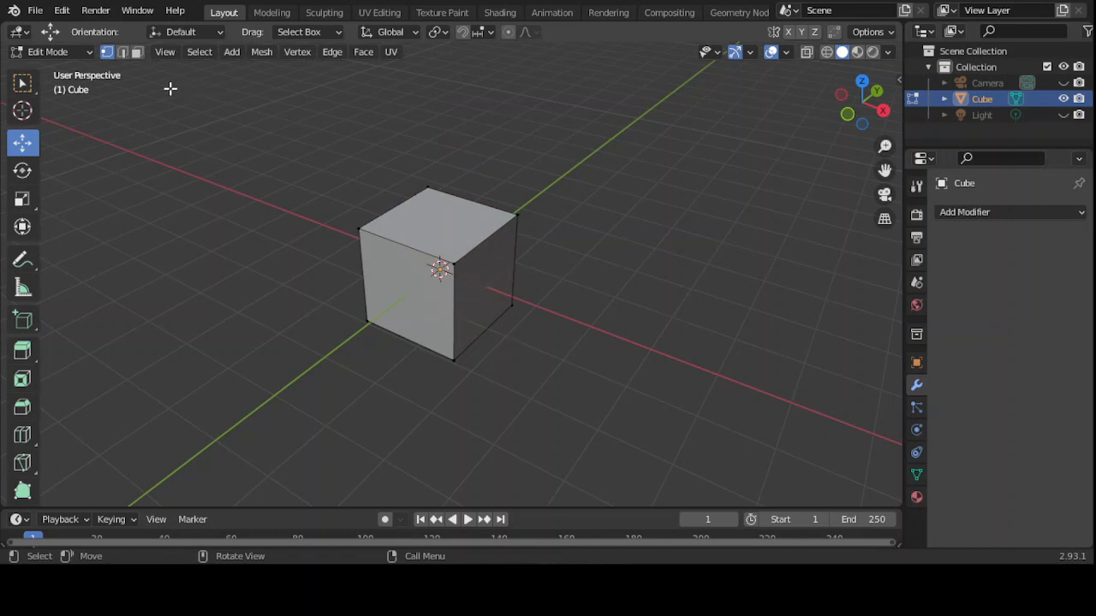
left_click(137, 53)
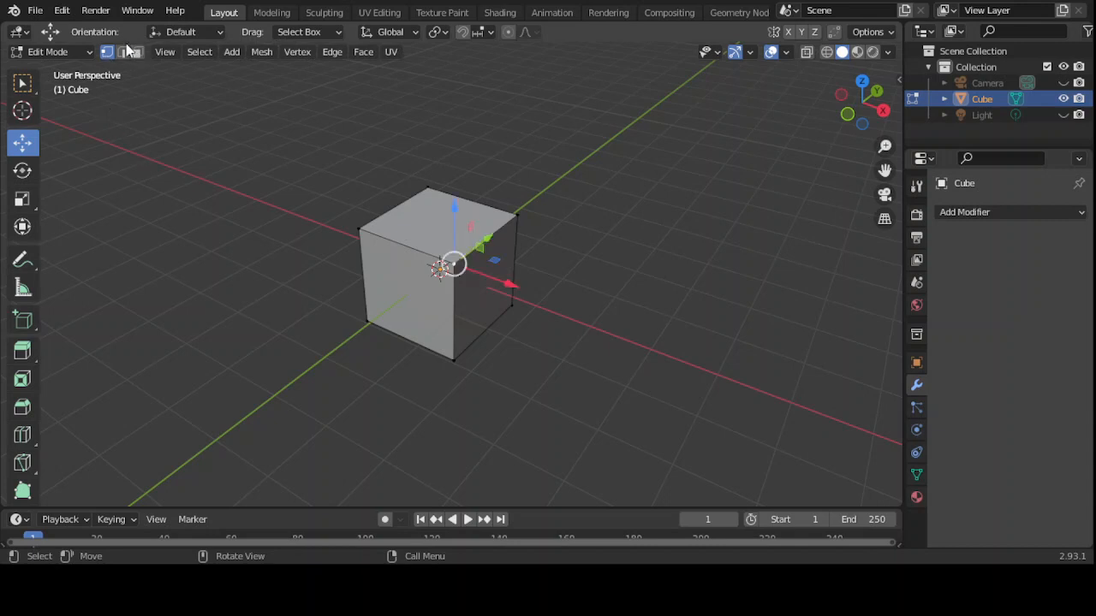
- Pull the cube's right face out along X, then undo the move
left_click(137, 52)
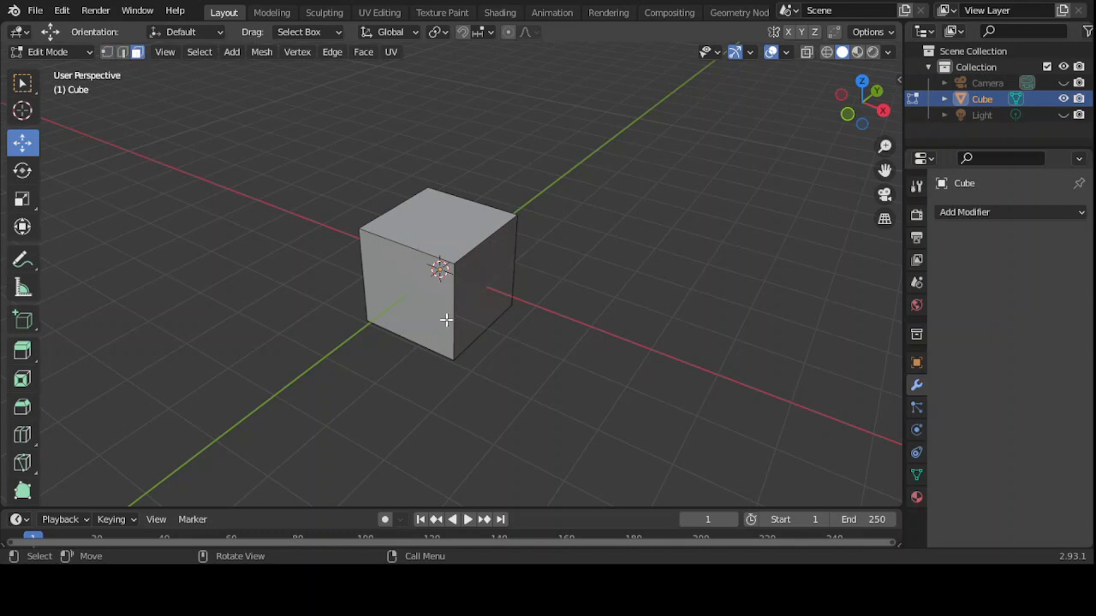
left_click(471, 287)
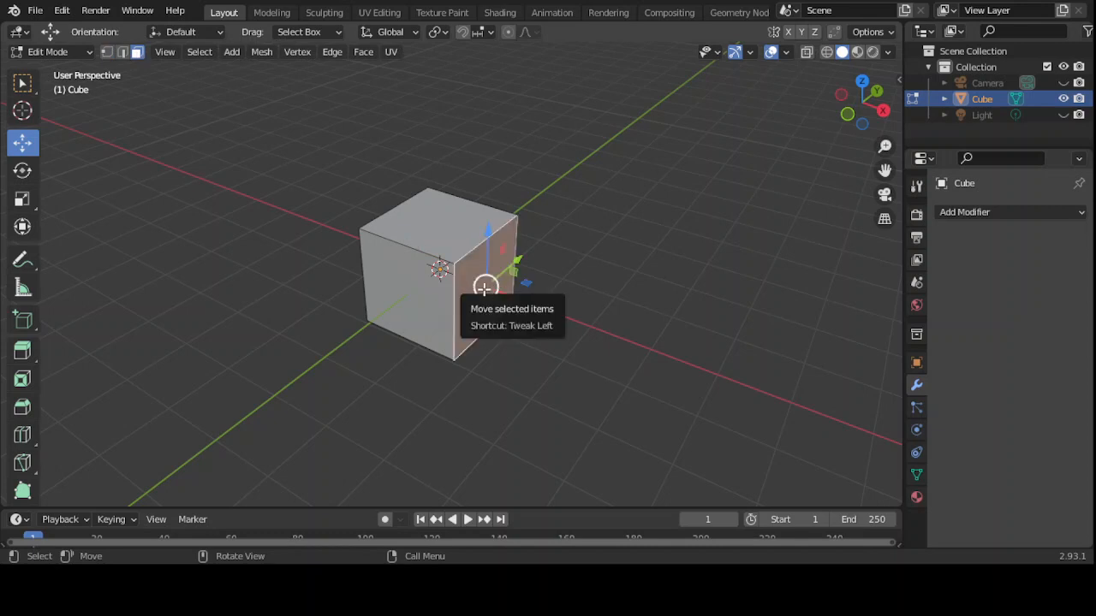
left_click_drag(485, 287, 657, 326)
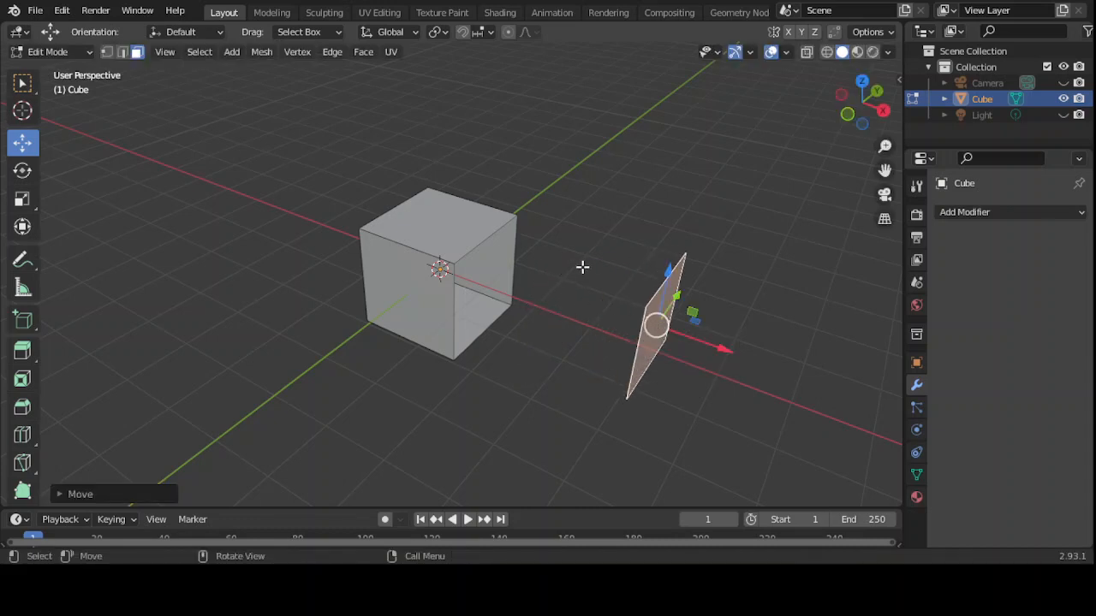
middle_click_drag(584, 266, 655, 283)
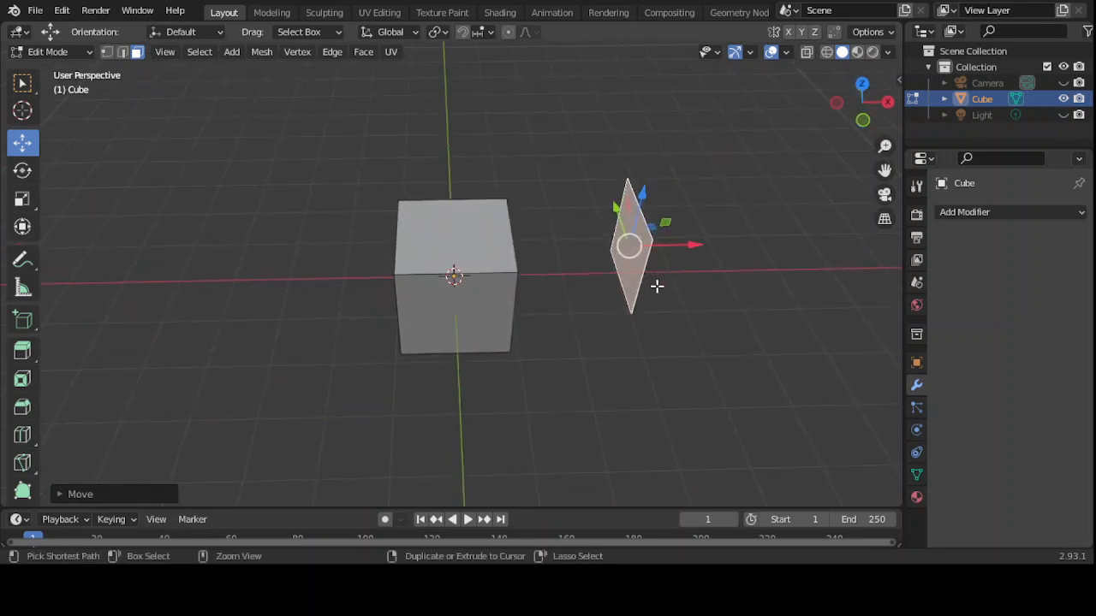
key("ctrl+z")
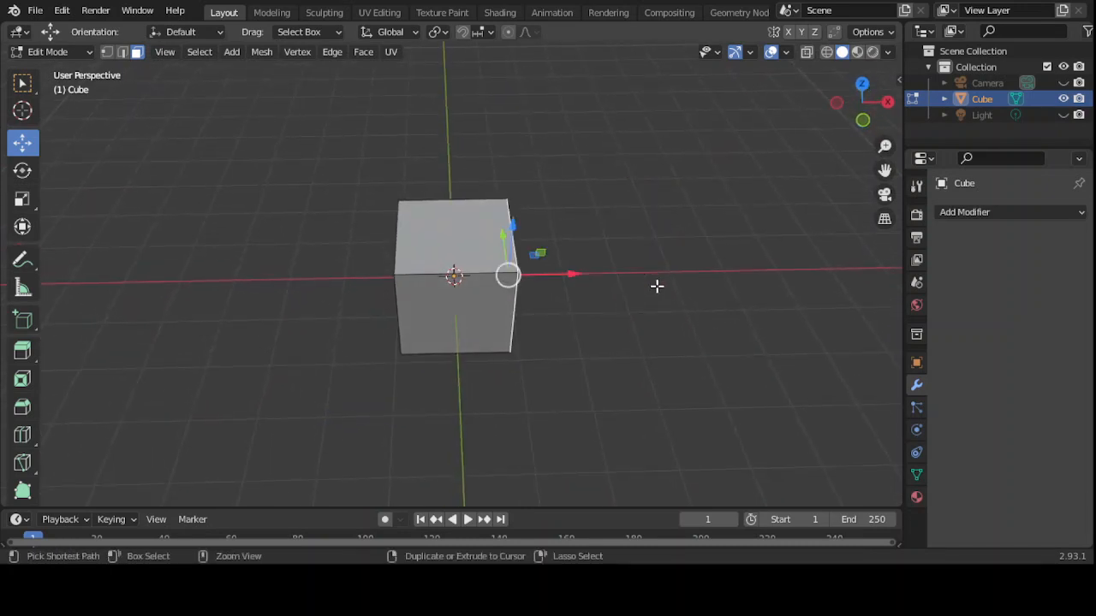
- Select and deselect the front face, then return the cube to Object Mode
left_click(465, 274)
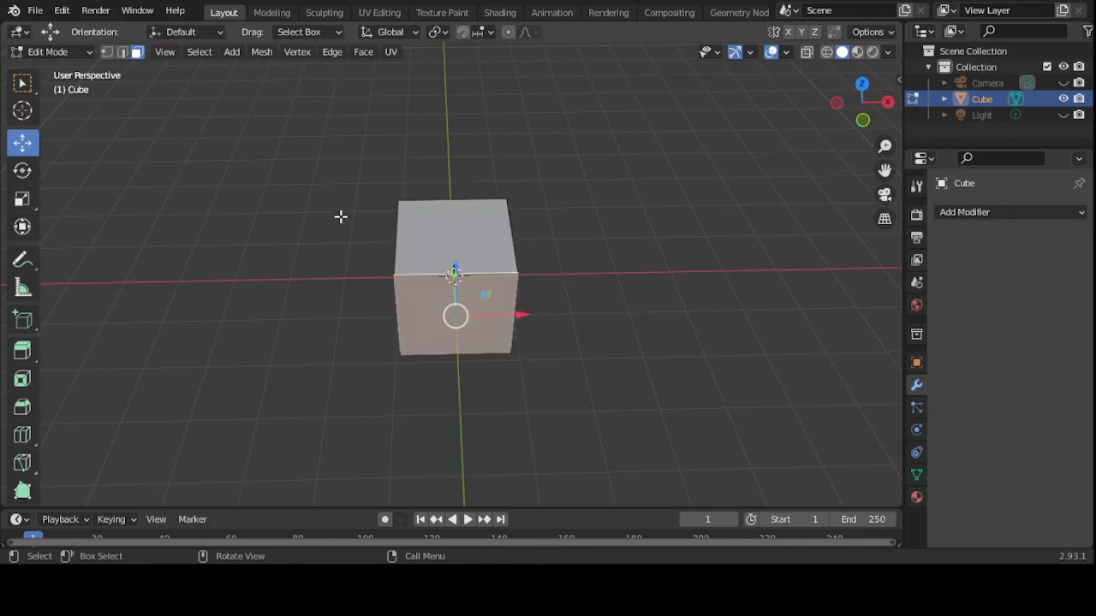
key("alt+a")
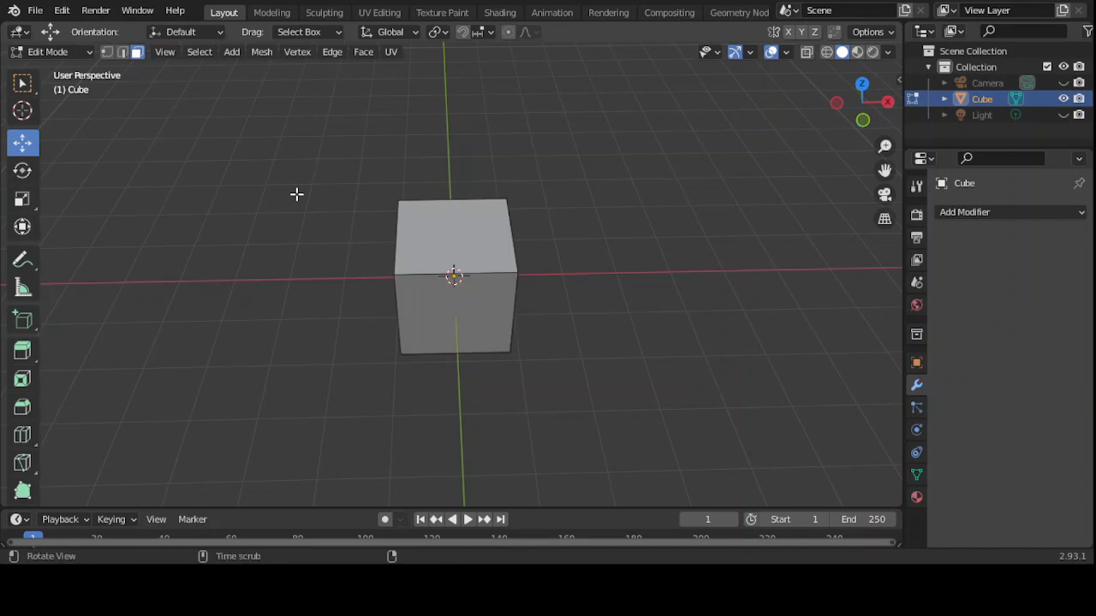
left_click_drag(297, 195, 230, 130, "alt")
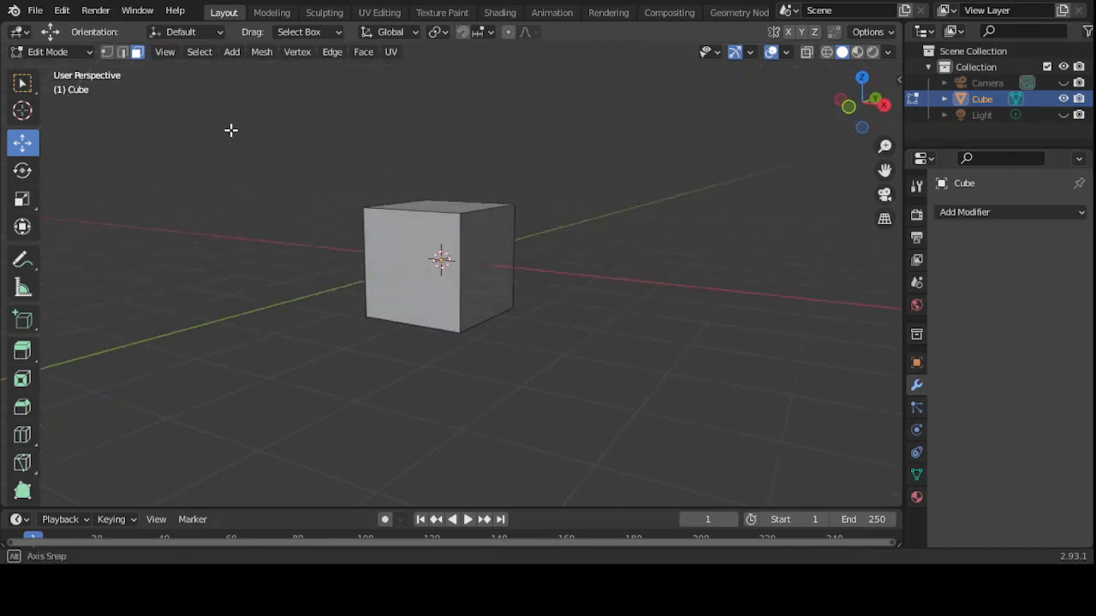
left_click(85, 52)
left_click(83, 74)
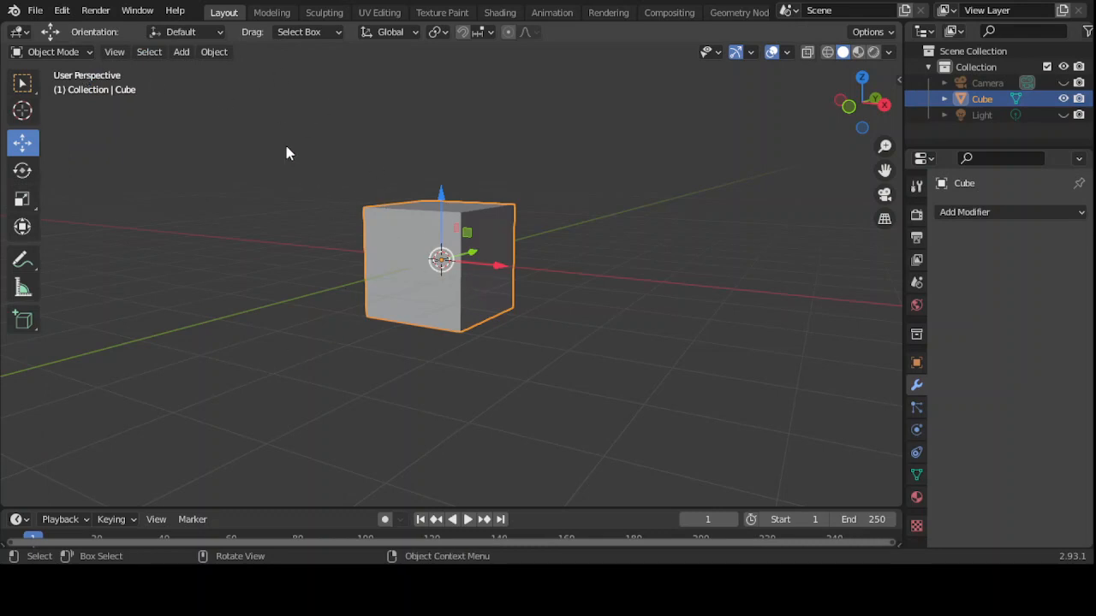
- Box-select the existing cube and delete it
left_click_drag(287, 152, 556, 360)
left_click(181, 52)
key("x")
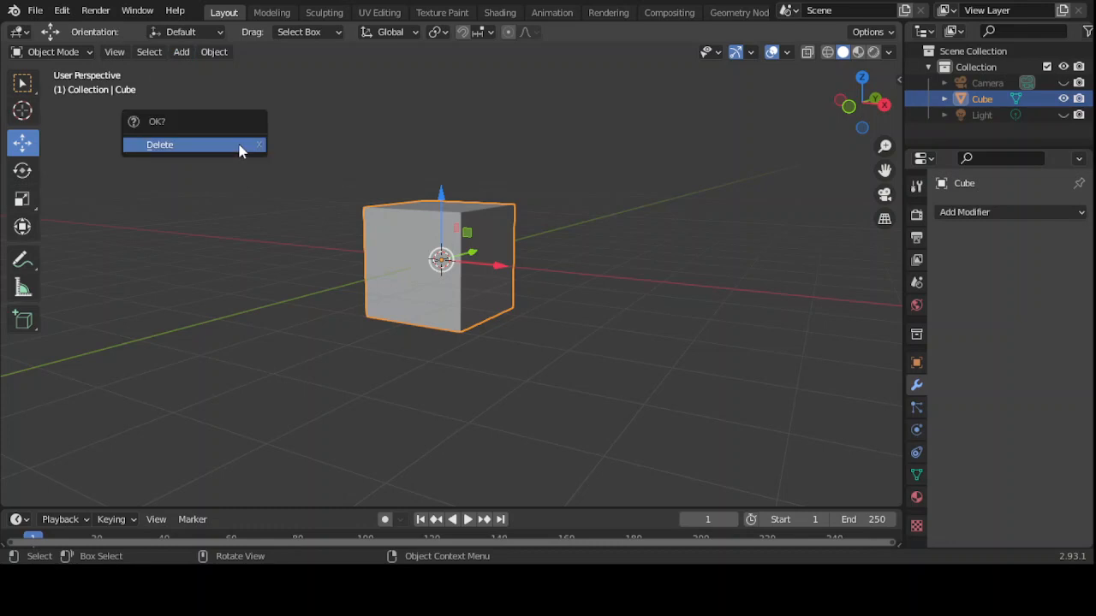
left_click(240, 151)
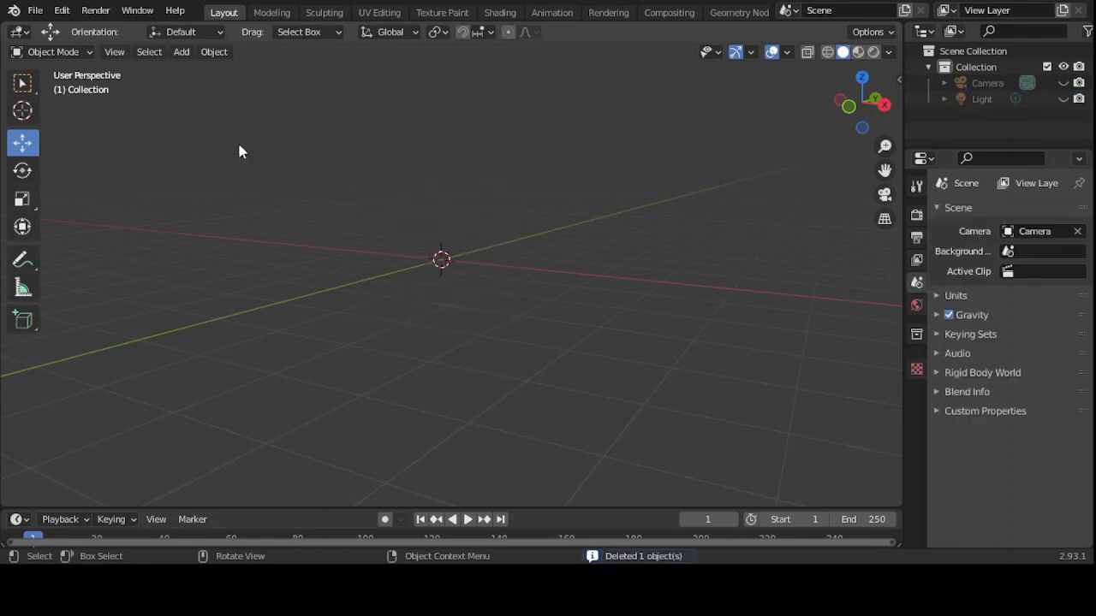
- Add a new default mesh cube at the world origin
left_click(184, 52)
mouse_move(195, 72)
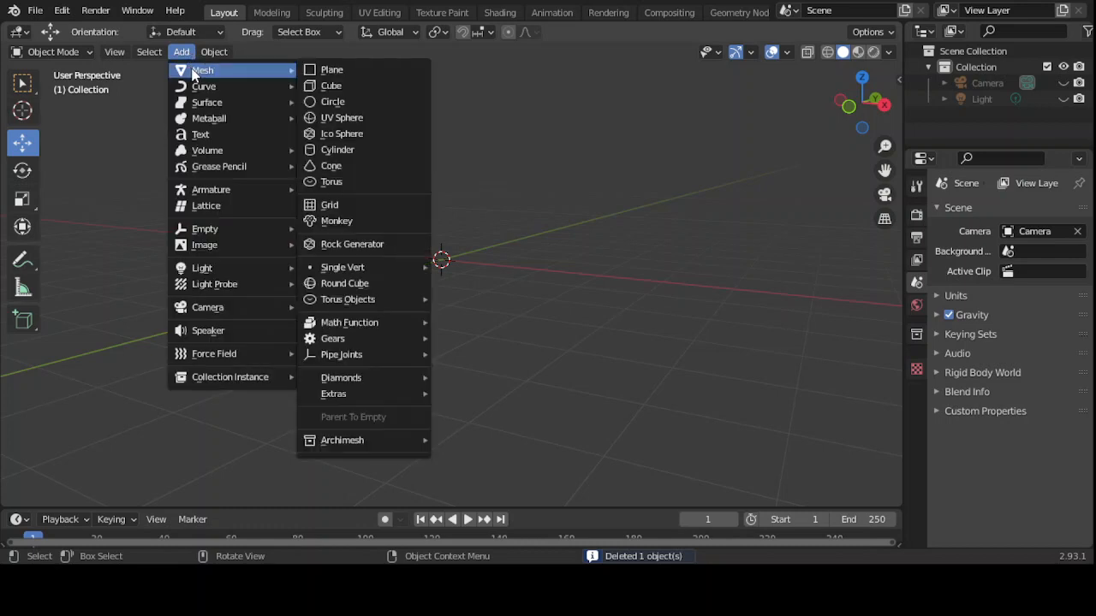
left_click(325, 86)
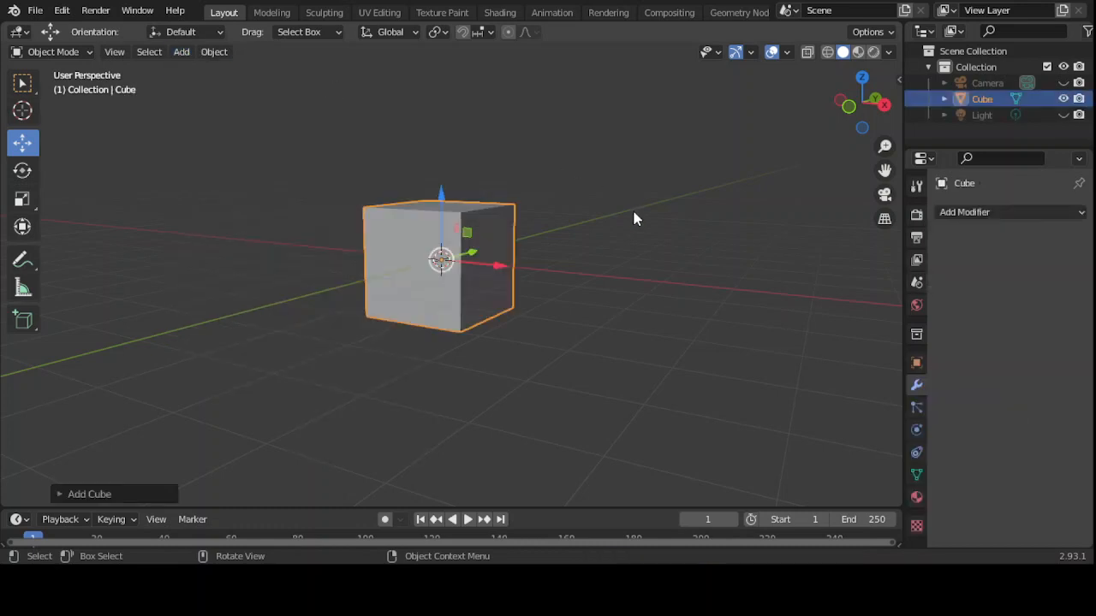
middle_click_drag(645, 257, 621, 313)
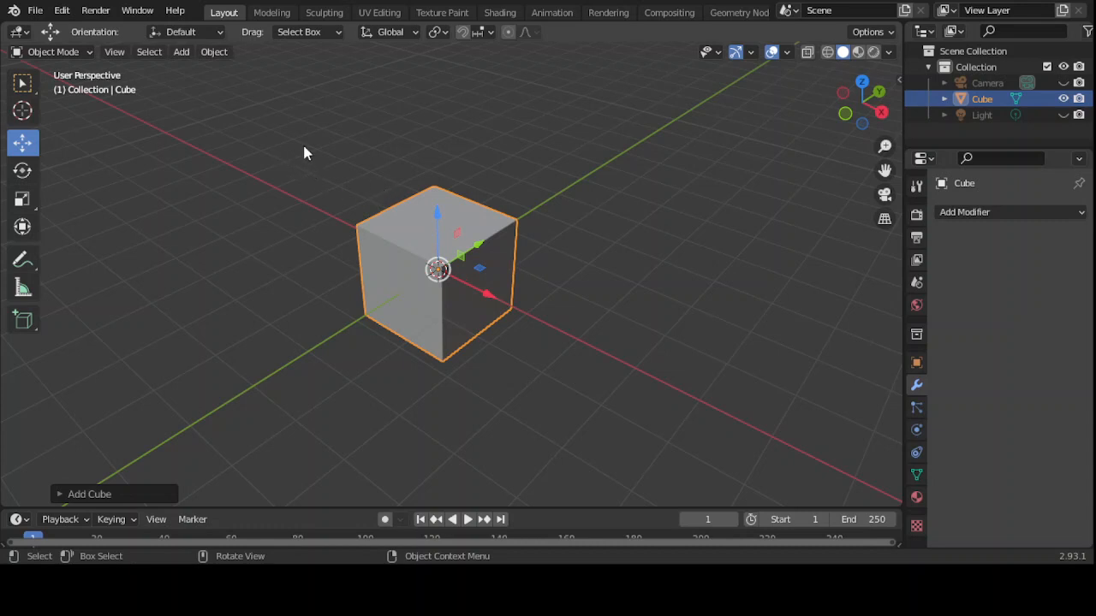
- In Edit Mode front view, cut a vertical edge loop through the cube's middle
left_click(86, 53)
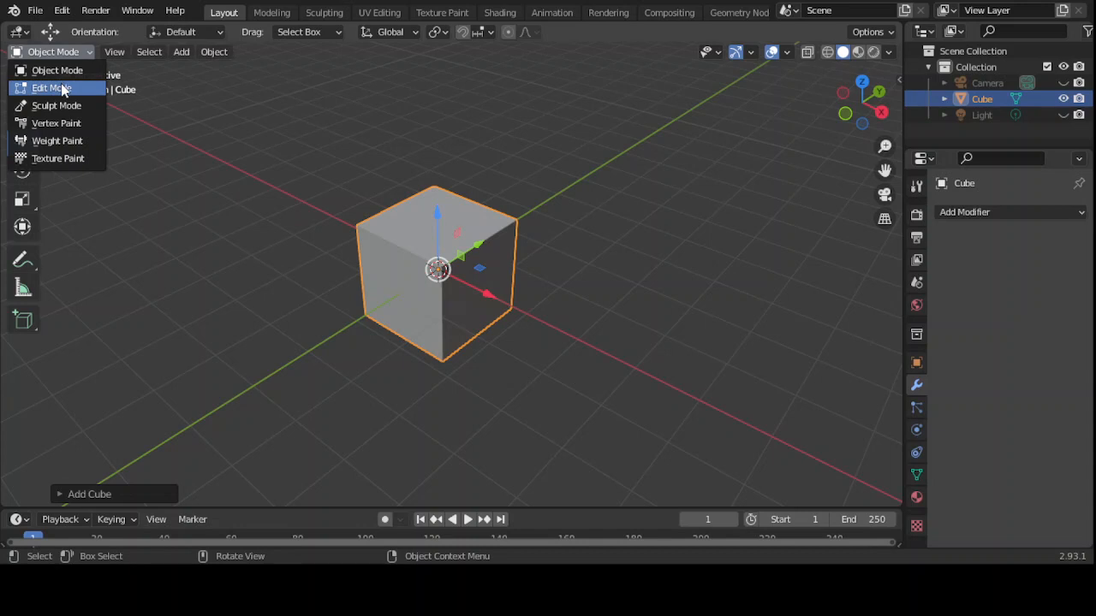
left_click(65, 89)
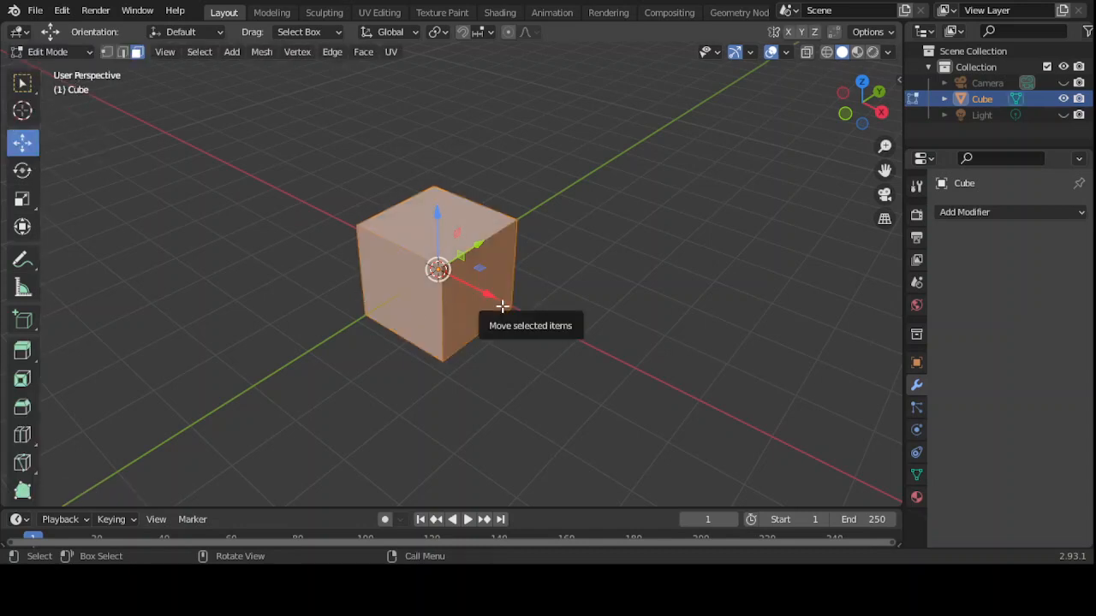
key("KP_1")
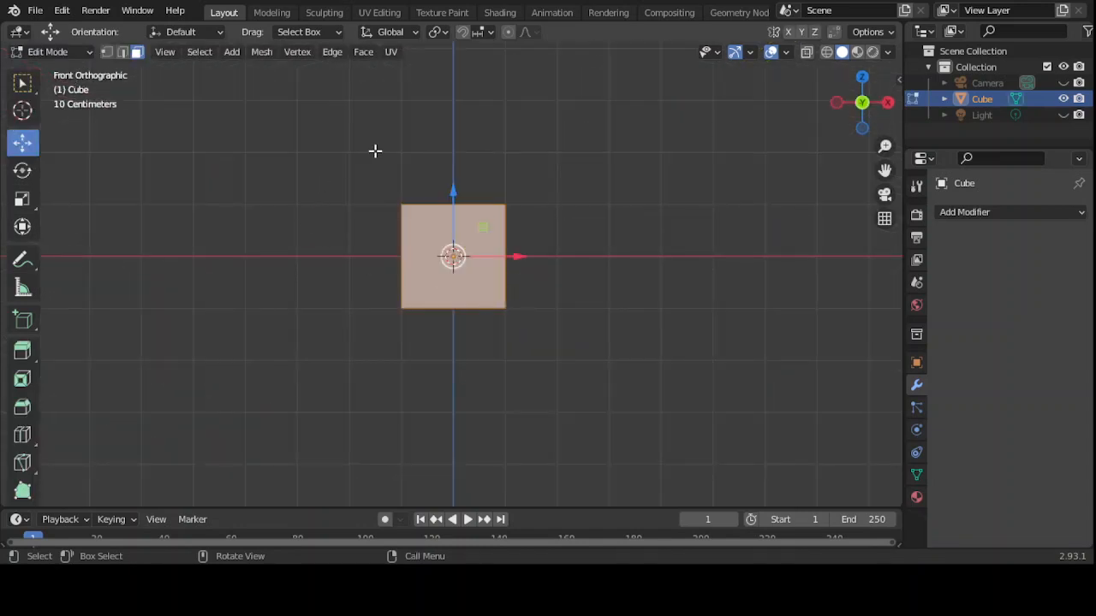
left_click(20, 437)
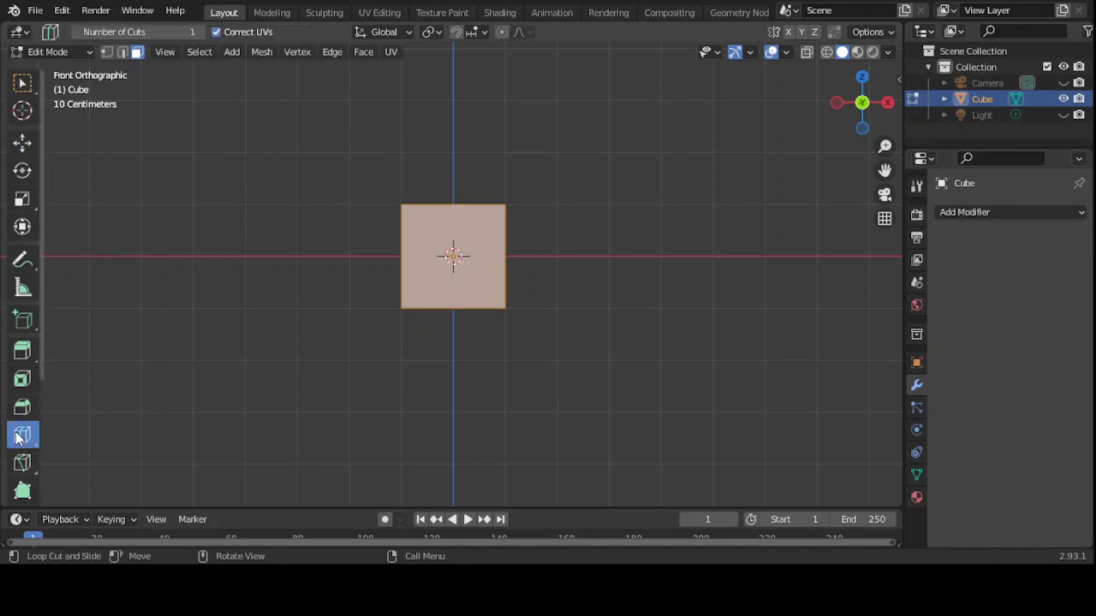
left_click(437, 233)
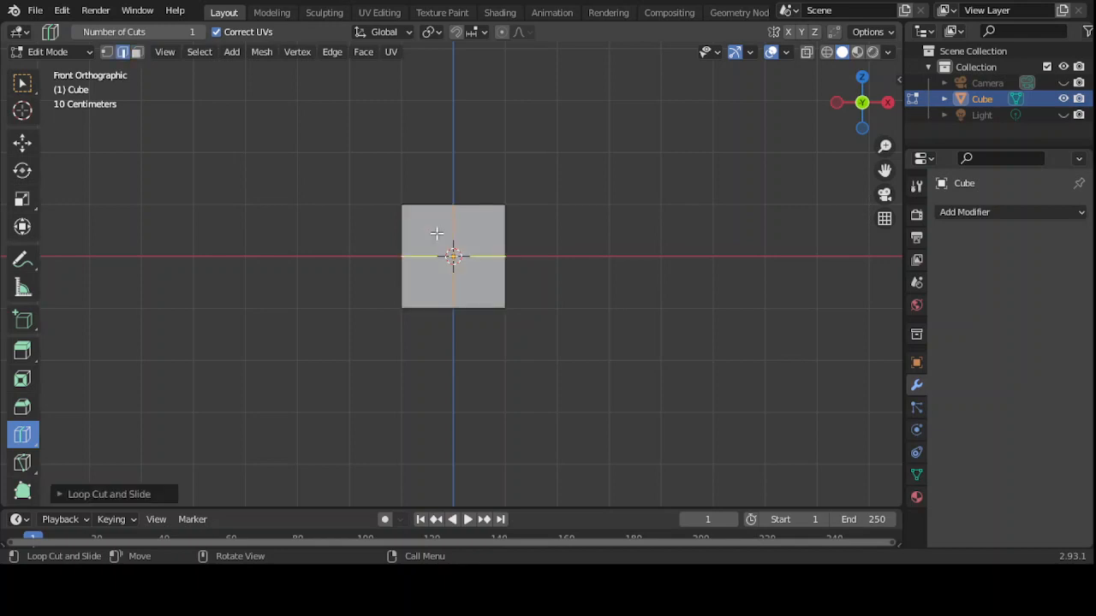
left_click(22, 86)
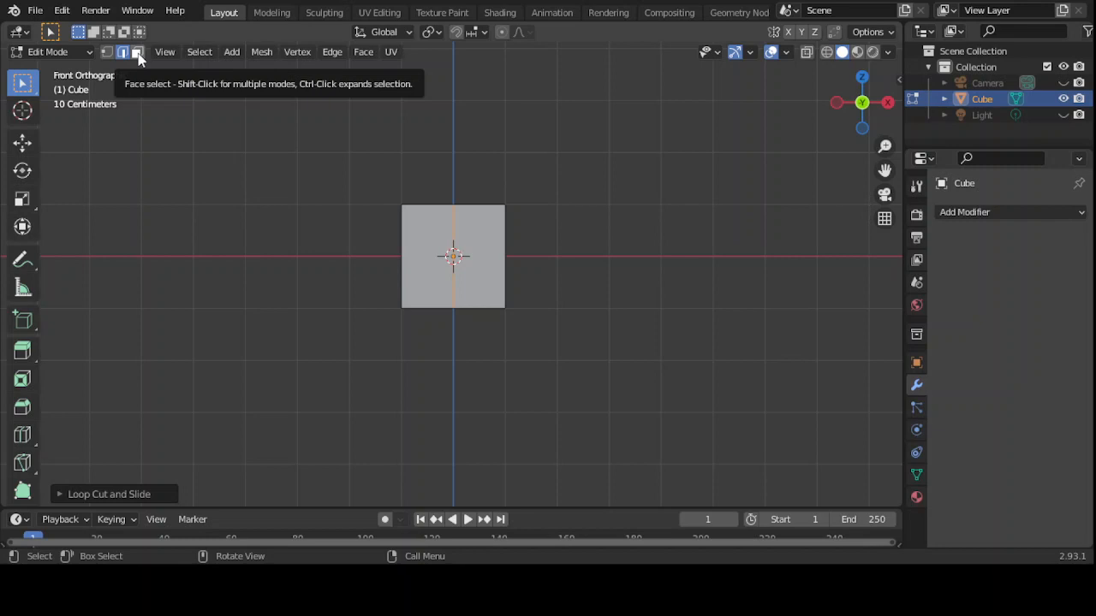
- Box-select the left-half faces in face mode and delete them
left_click(137, 53)
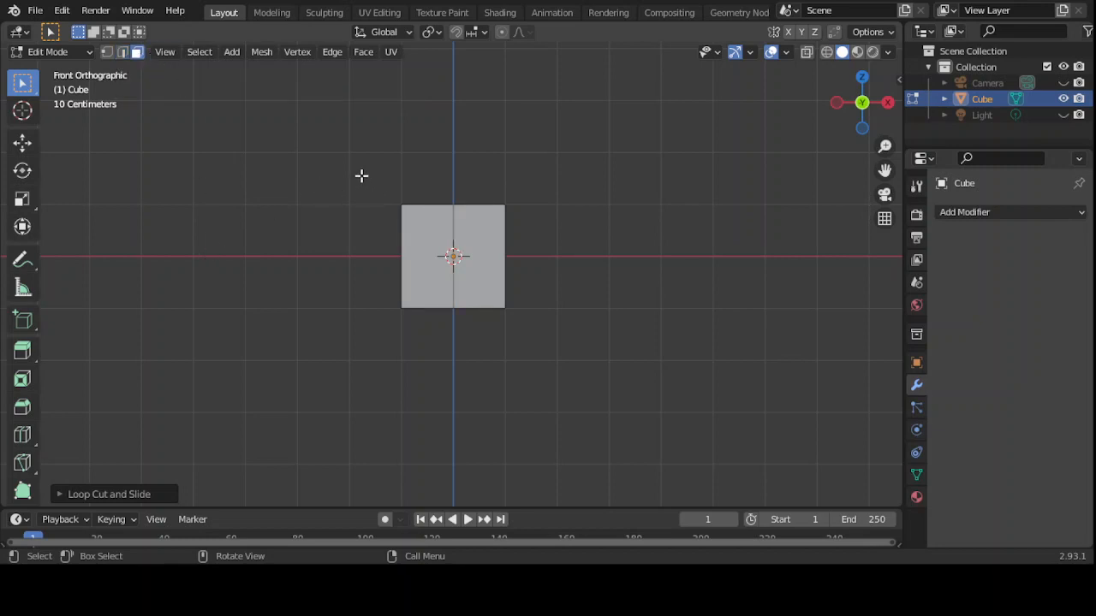
left_click_drag(362, 176, 452, 346)
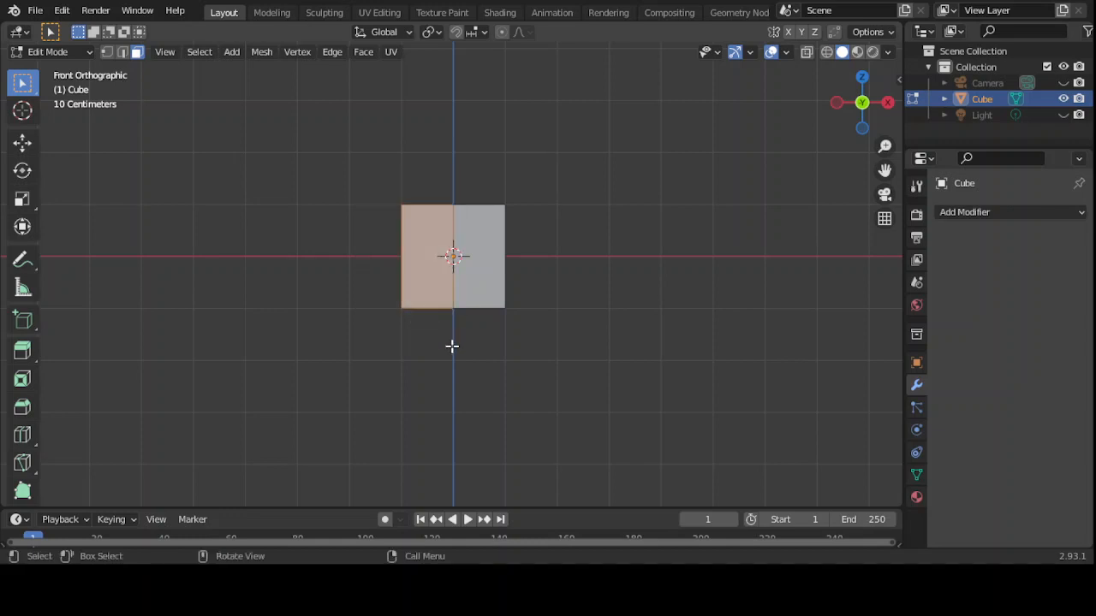
key("x")
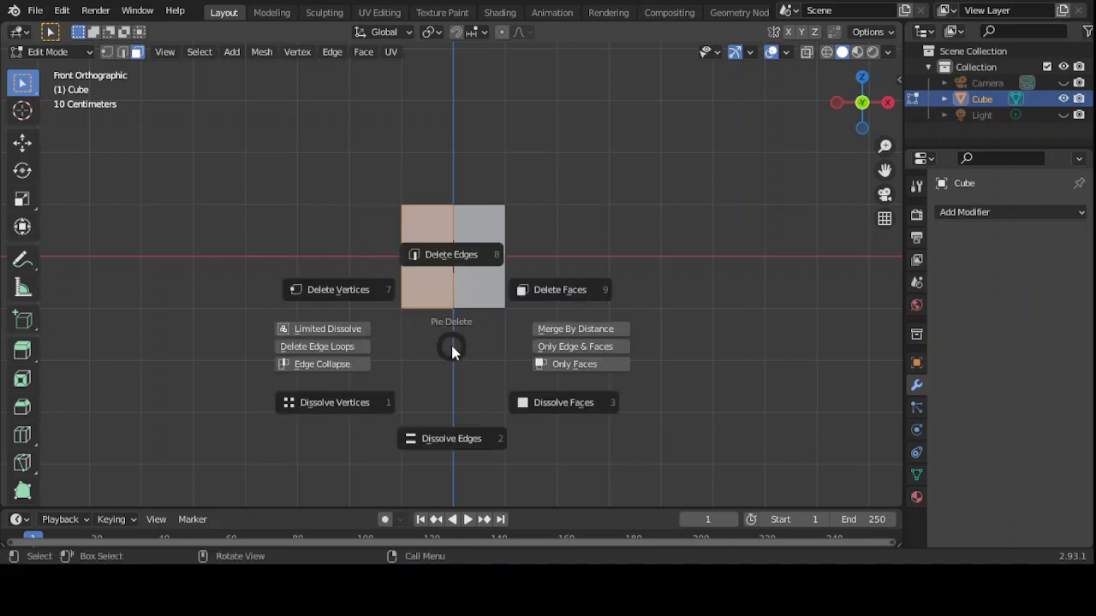
left_click(552, 289)
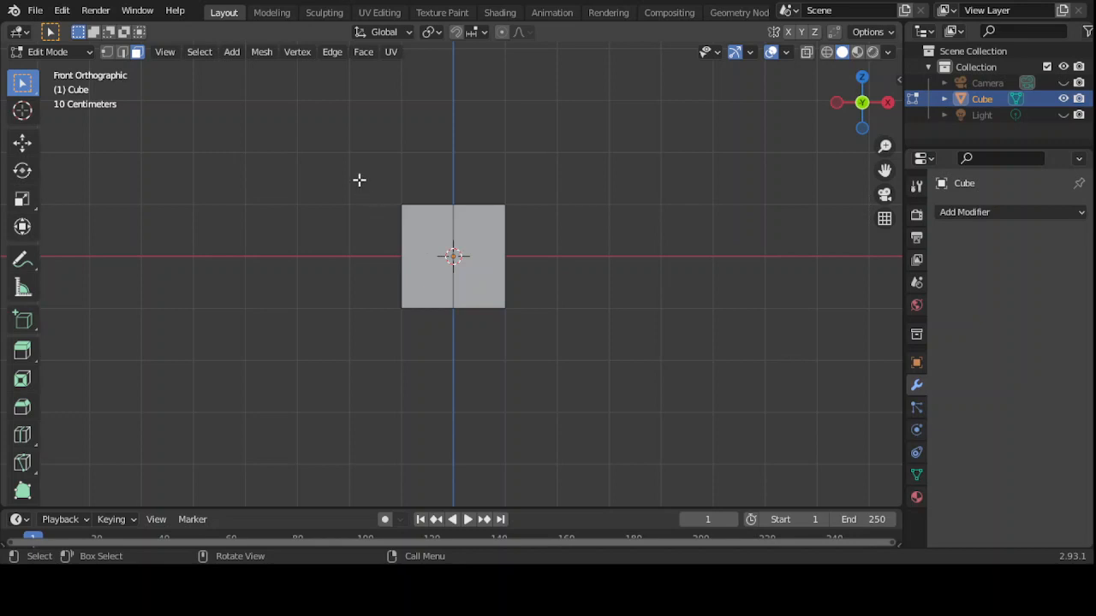
left_click_drag(359, 176, 449, 333)
key("x")
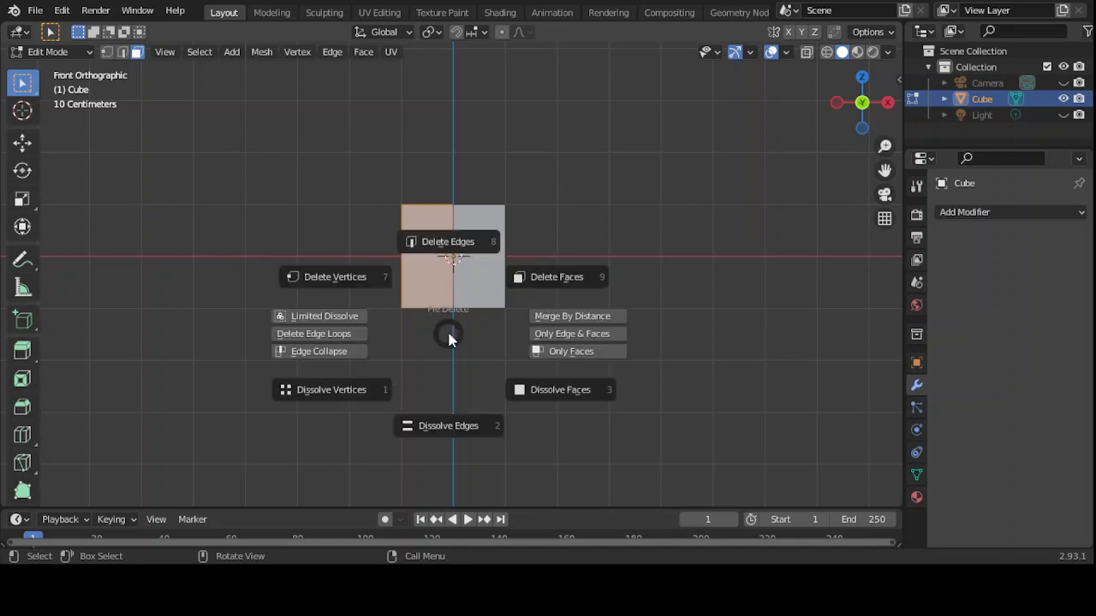
left_click(559, 279)
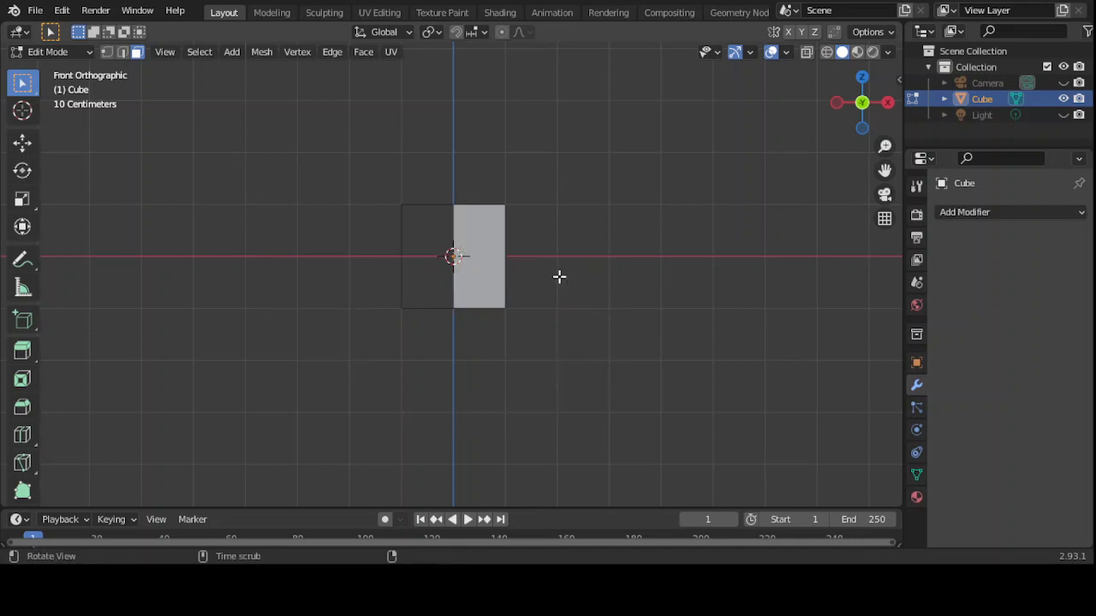
- In wireframe view, delete the remaining hidden left-half faces and select the right half
mouse_move(559, 276)
left_mouse_down("alt")
mouse_move(568, 330)
mouse_move(556, 367)
mouse_move(555, 280)
left_mouse_up("alt")
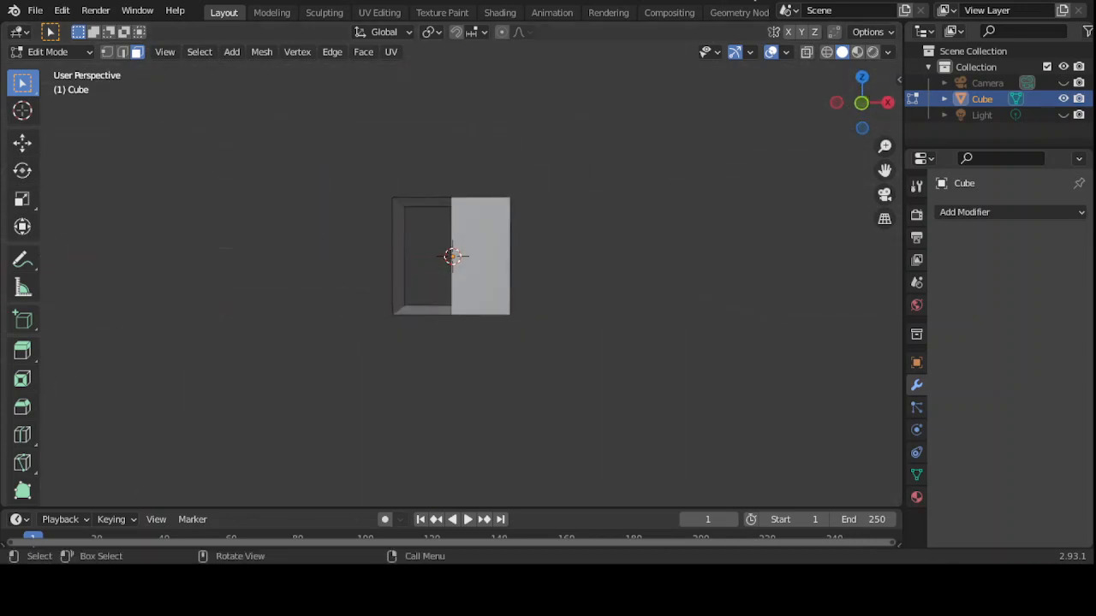
left_click(827, 54)
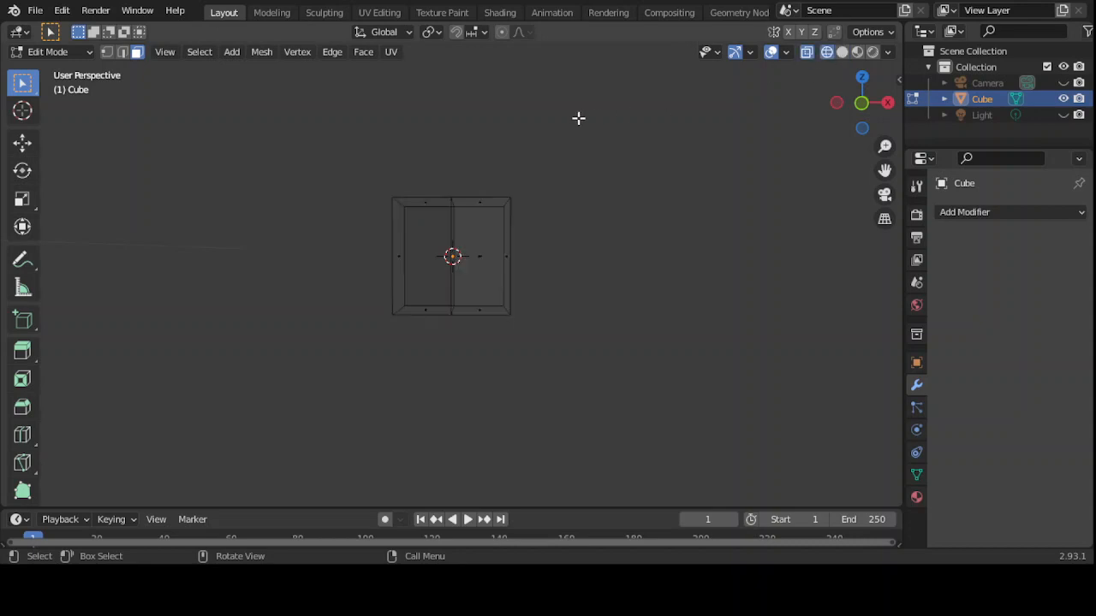
key("KP_1")
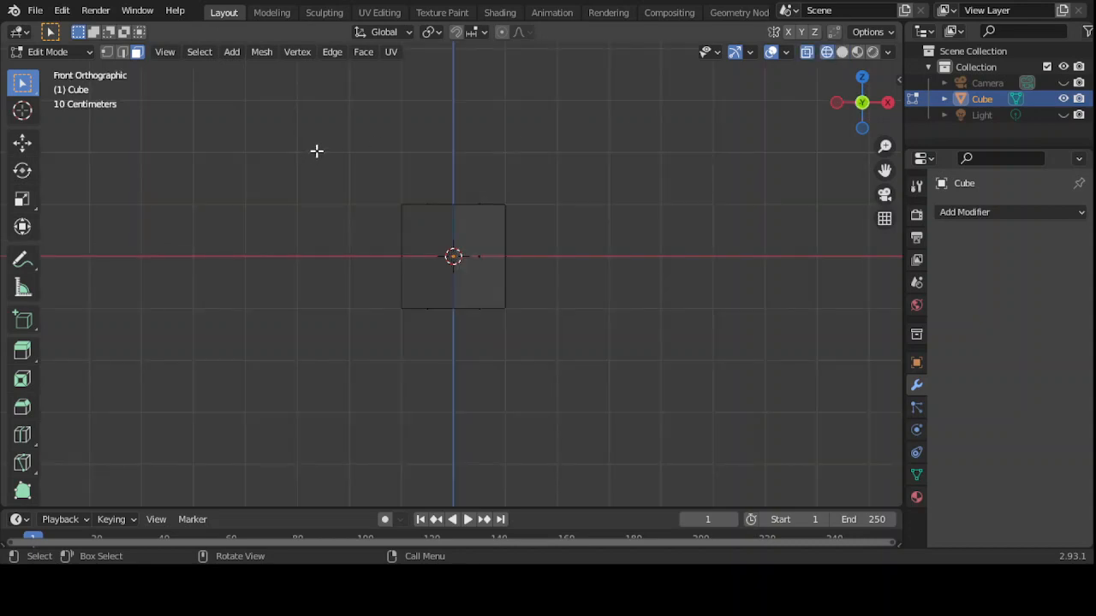
left_click_drag(316, 151, 451, 350)
key("x")
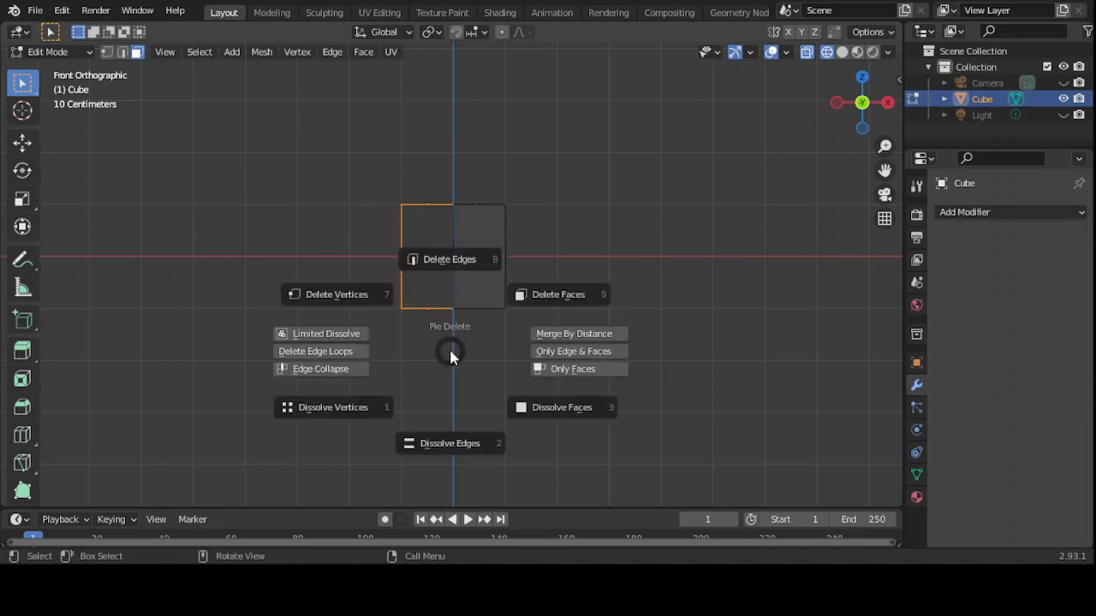
left_click(552, 301)
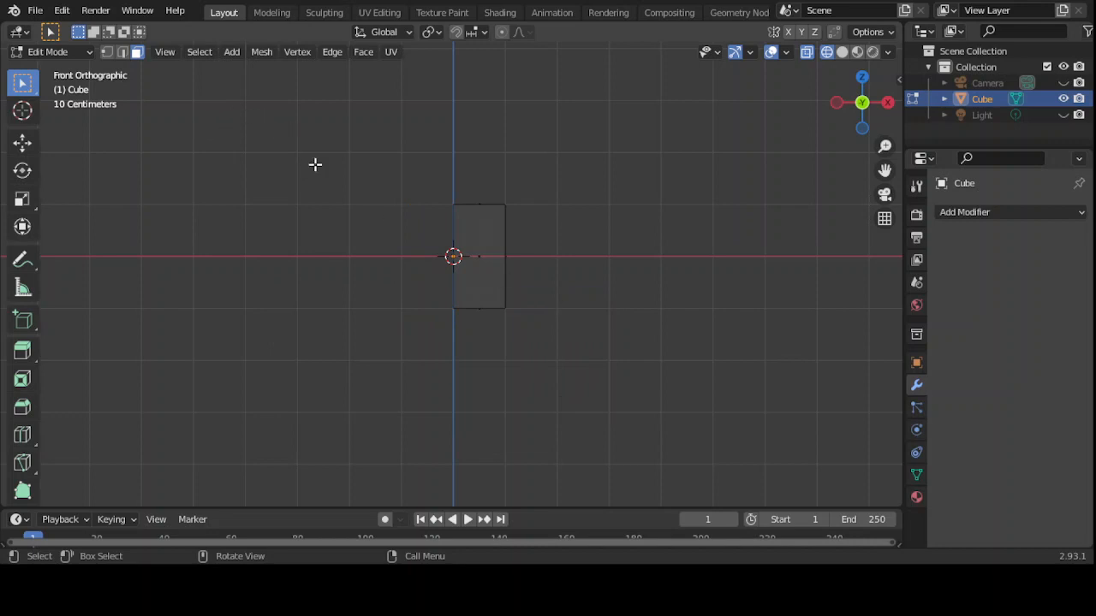
left_click_drag(326, 182, 533, 354)
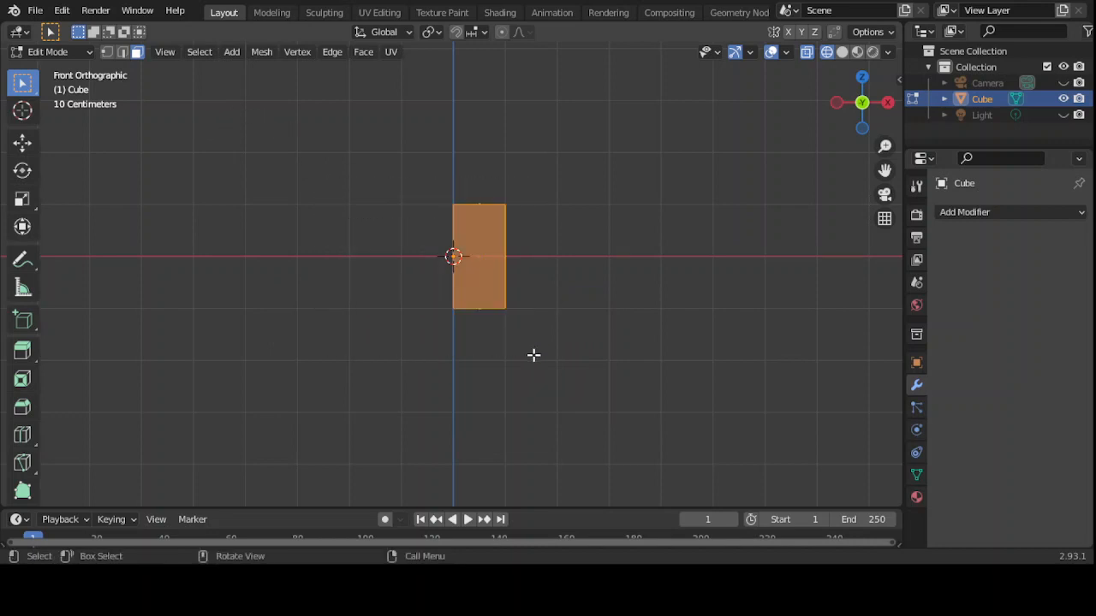
- Return to Object Mode and add an X-axis Mirror modifier to the half cube
left_click(90, 53)
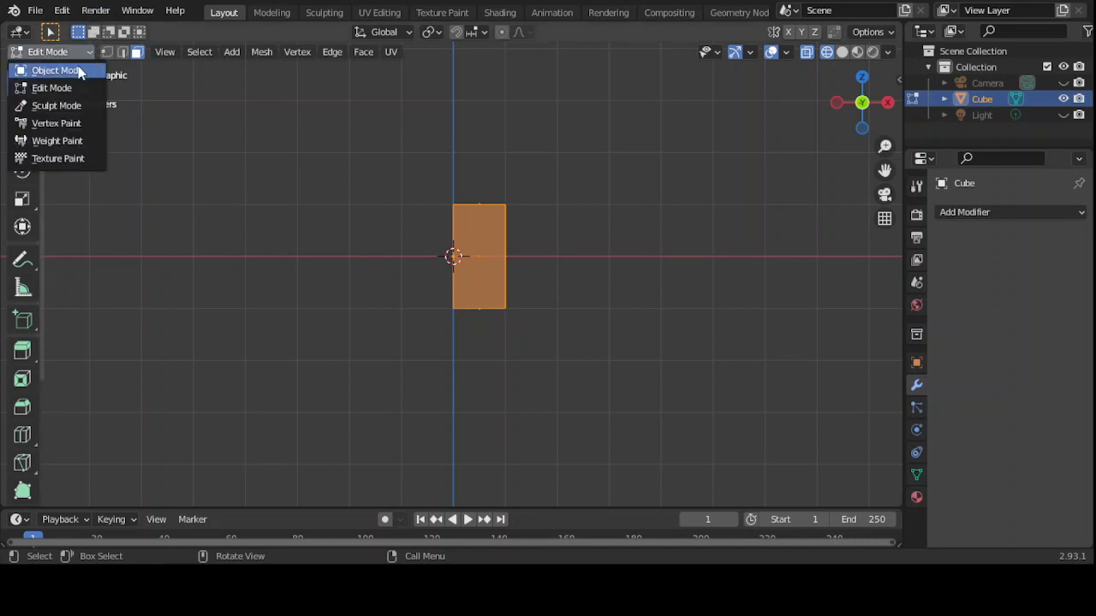
left_click(74, 80)
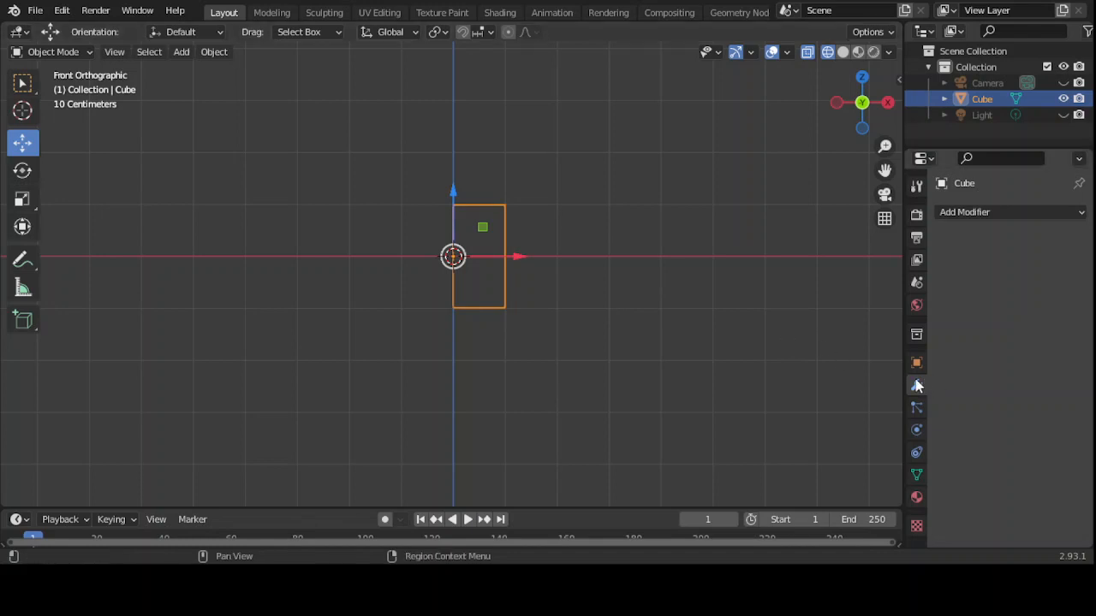
left_click(1082, 214)
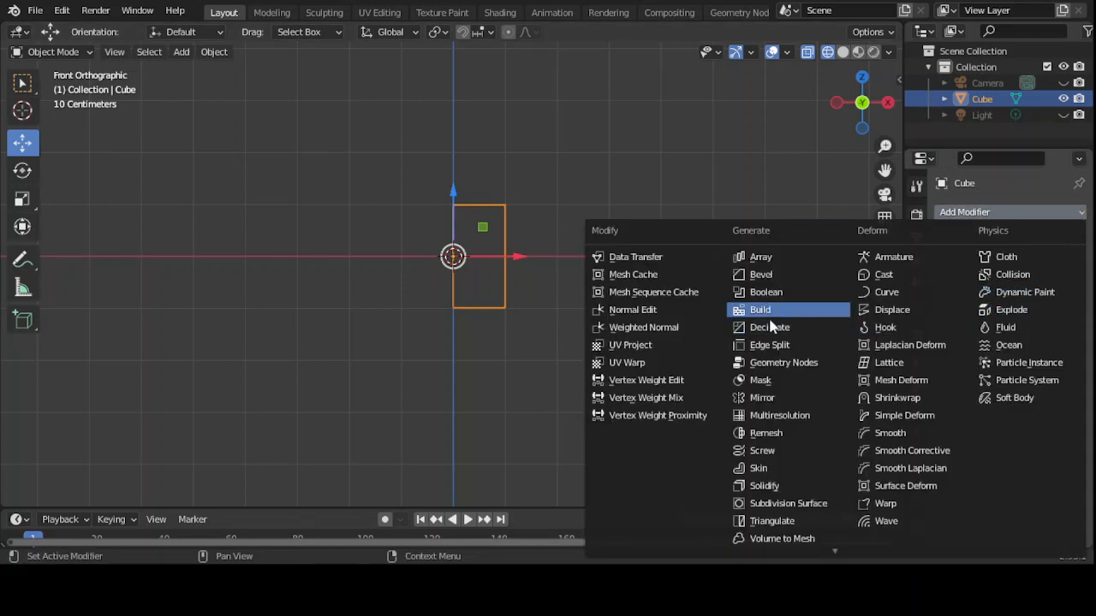
left_click(776, 399)
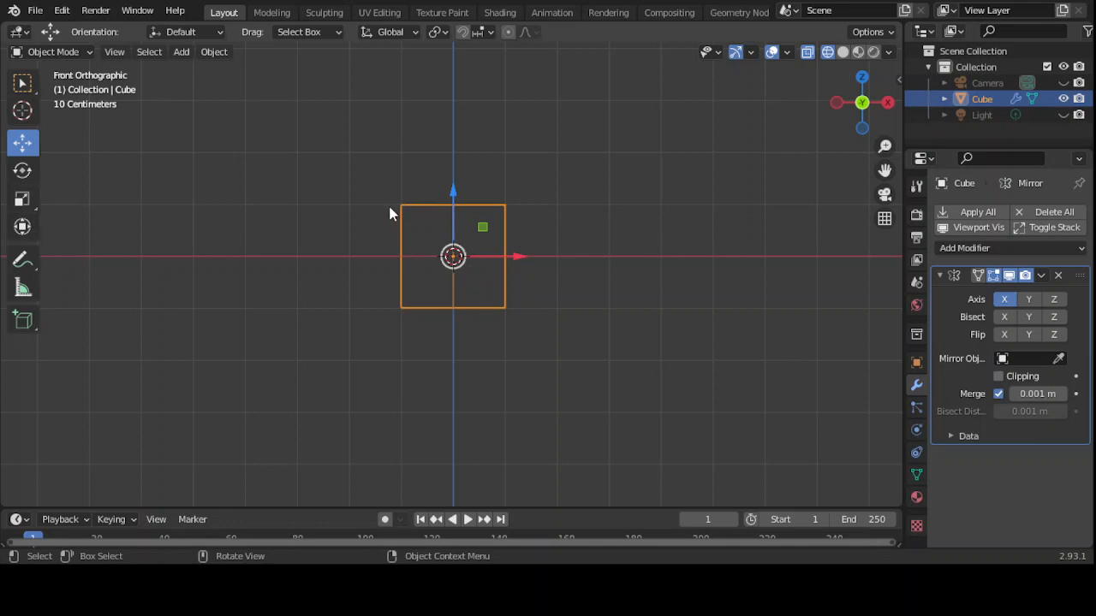
- Enable Mirror Clipping, re-enter Edit Mode, and switch to solid shading
left_click(999, 377)
left_click(86, 51)
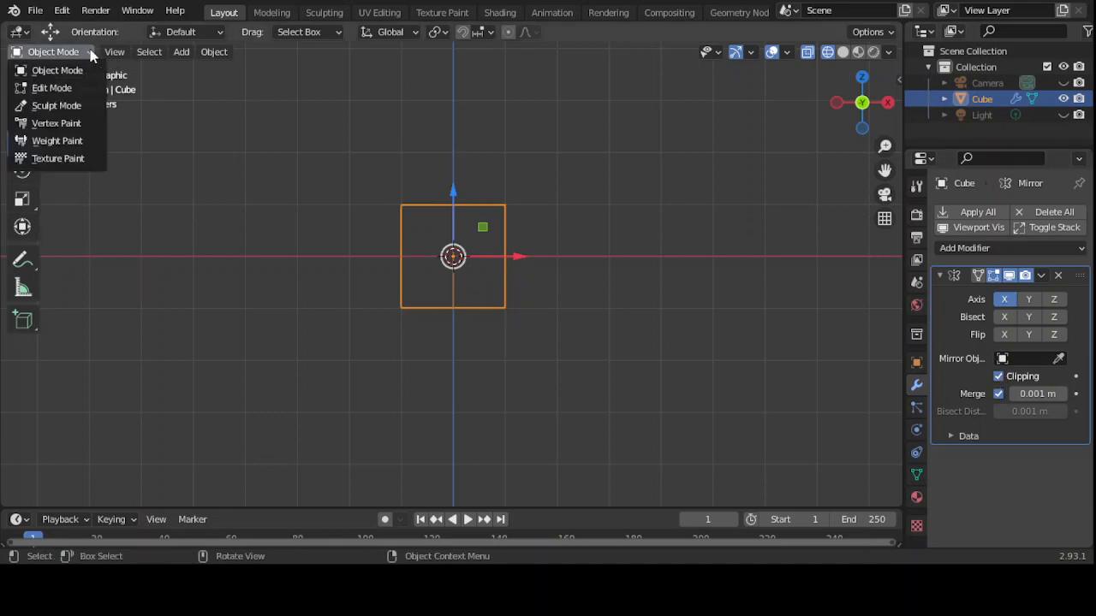
left_click(58, 87)
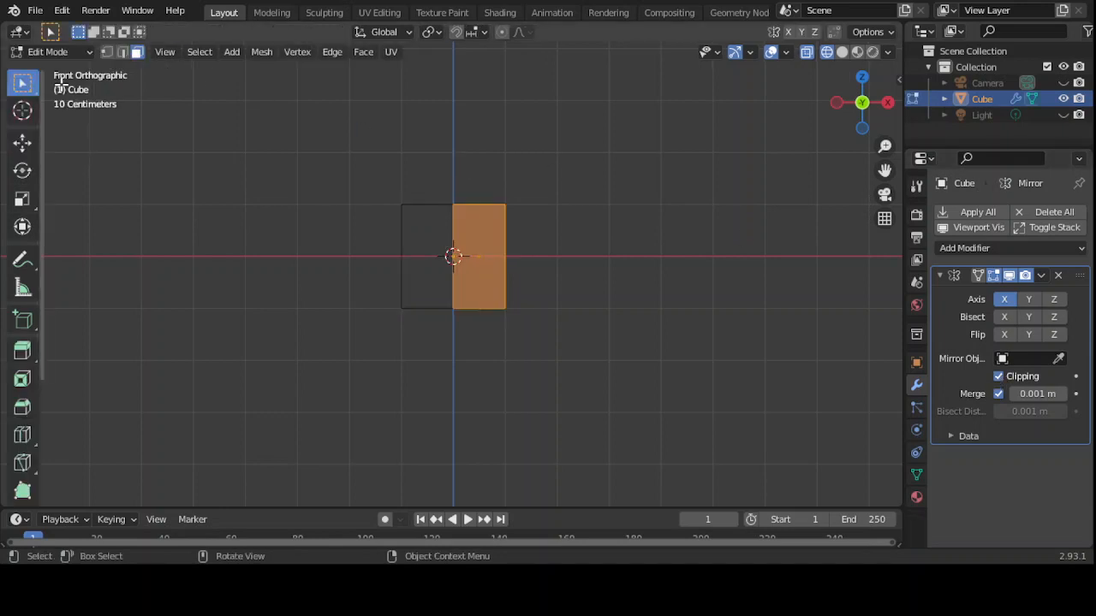
left_click(842, 53)
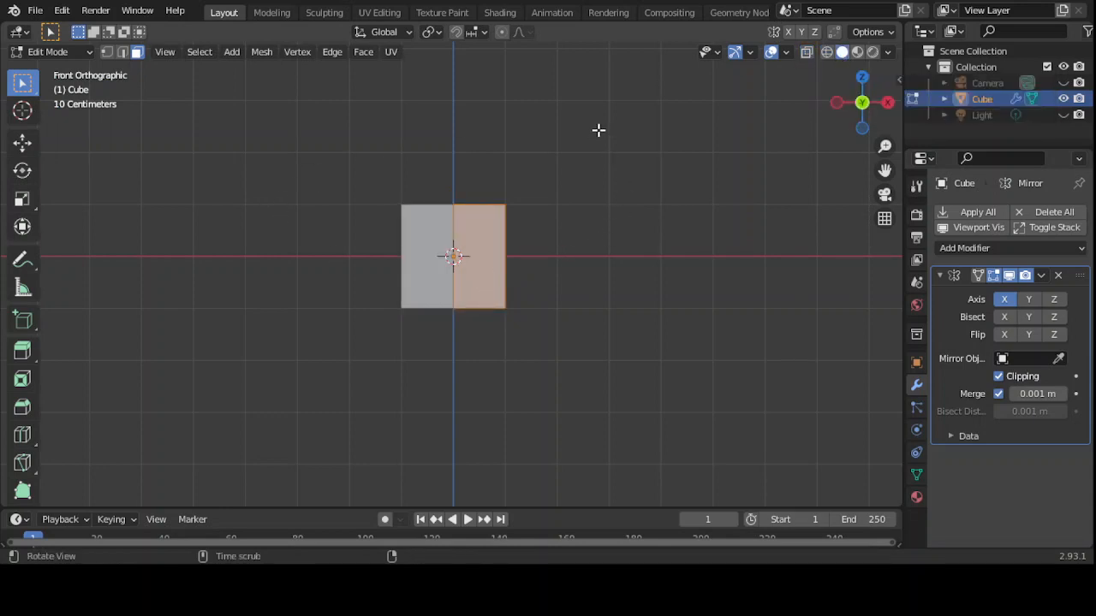
left_click_drag(599, 130, 587, 159, "alt")
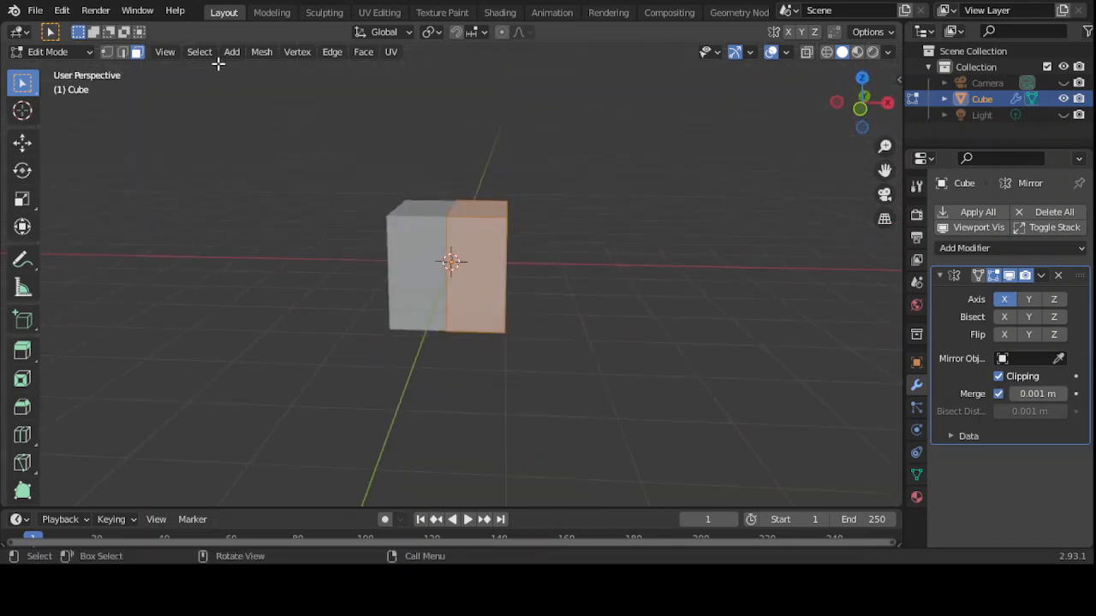
- Move the top-right and bottom-right vertices outward with G in vertex mode
left_click(107, 53)
left_click(508, 217)
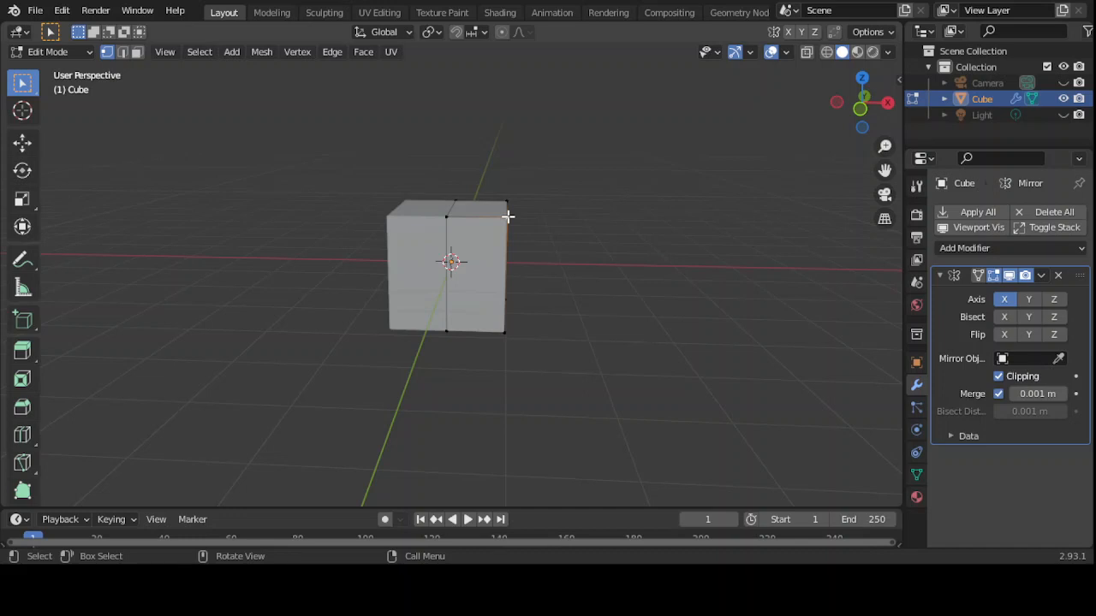
key("g")
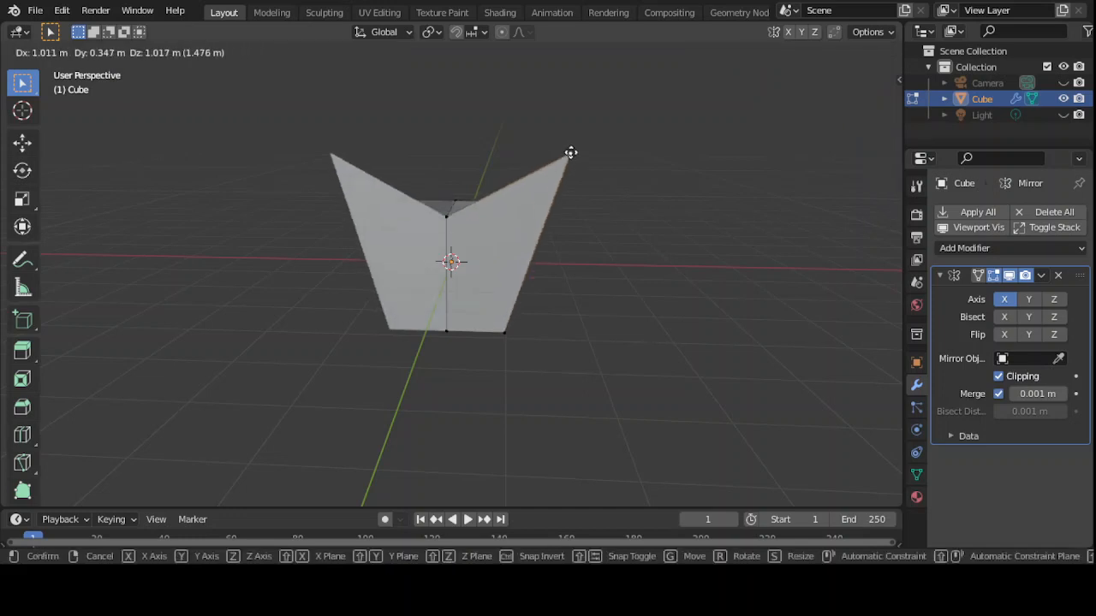
left_click(570, 153)
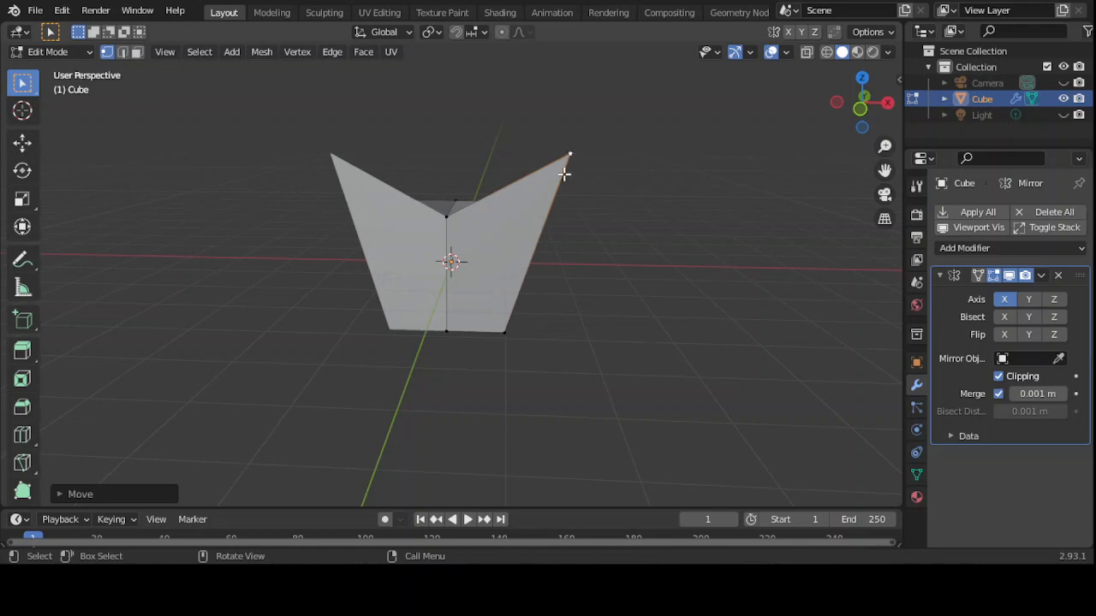
left_click(503, 332)
key("g")
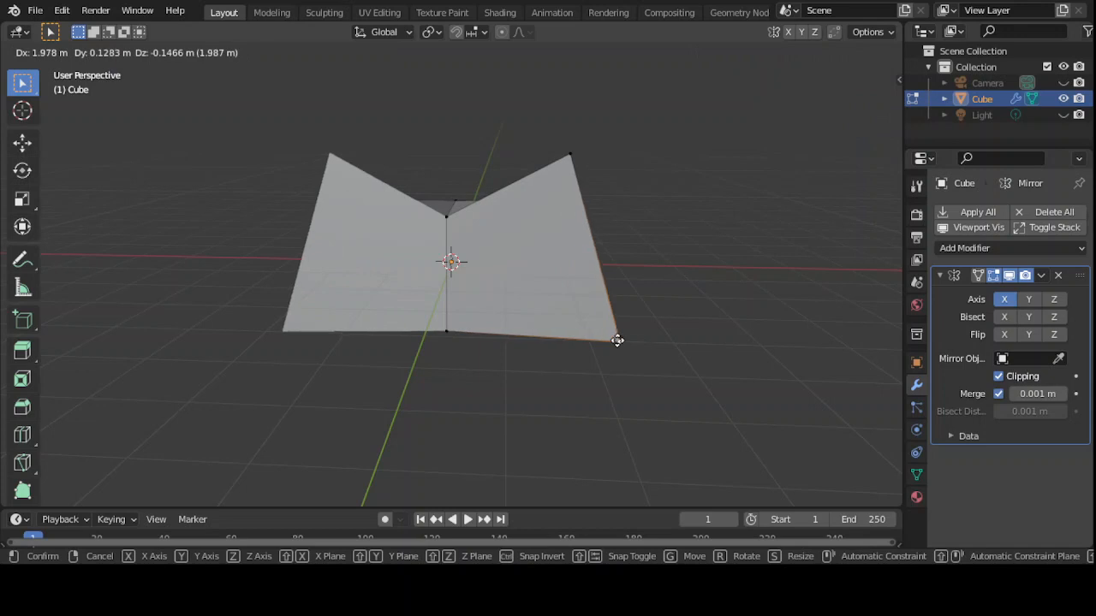
left_click(617, 340)
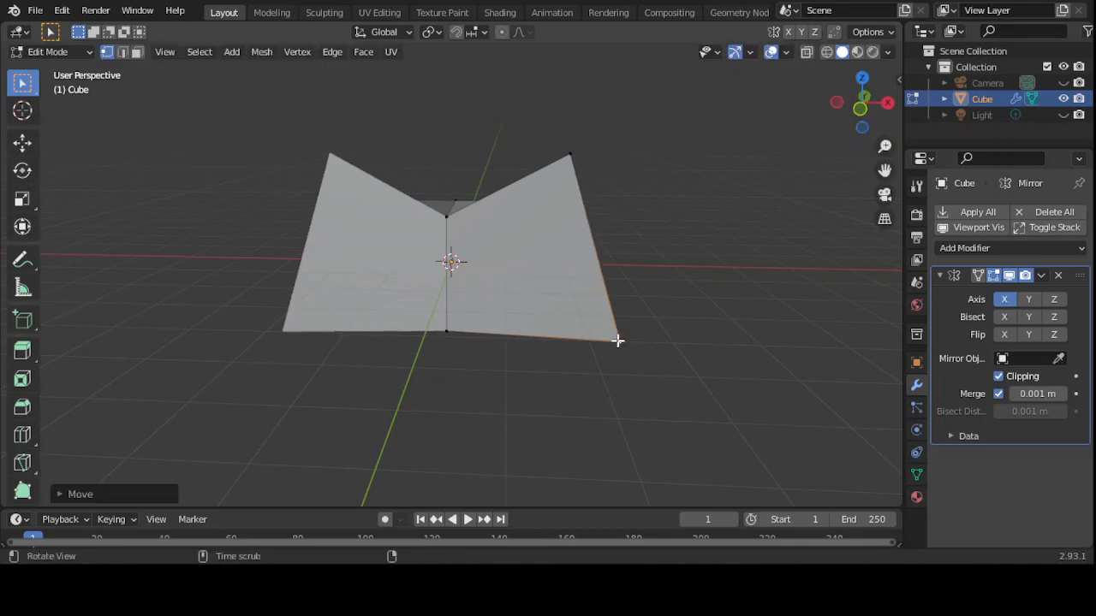
- Undo both vertex moves, keeping the cube intact in Edit Mode
mouse_move(618, 341)
middle_mouse_down()
mouse_move(614, 394)
mouse_move(574, 437)
mouse_move(522, 369)
mouse_move(641, 353)
mouse_move(620, 346)
middle_mouse_up()
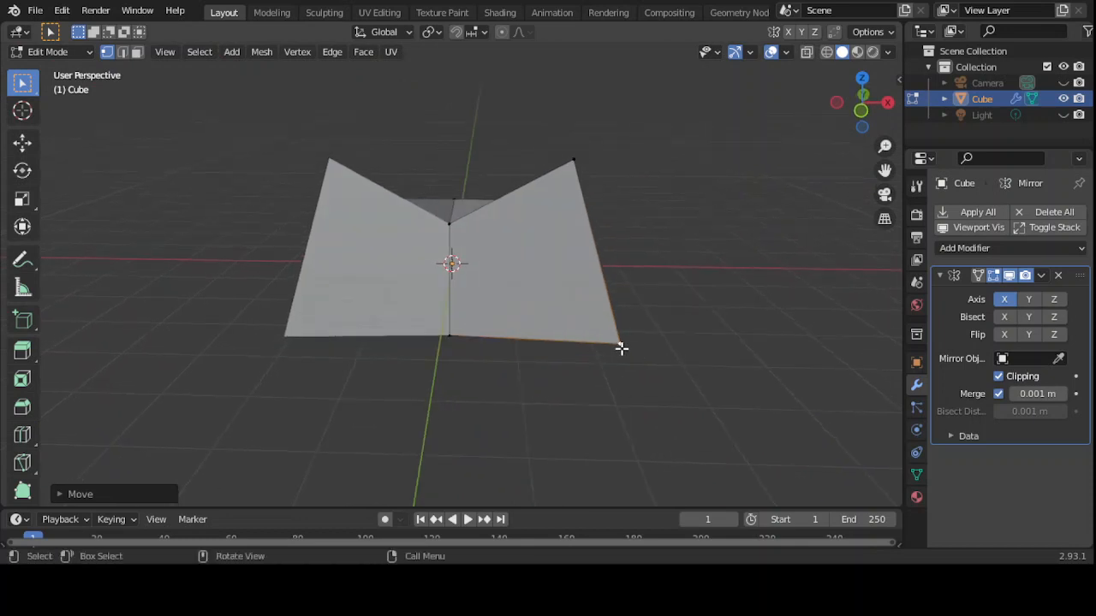
key("ctrl+z")
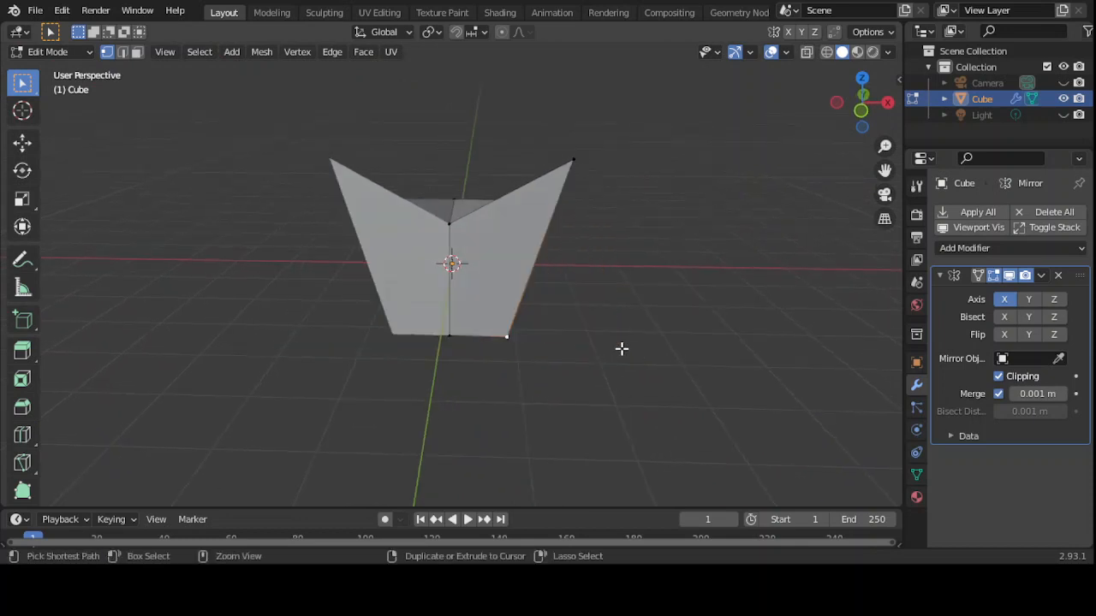
key("ctrl+z")
key("ctrl+z")
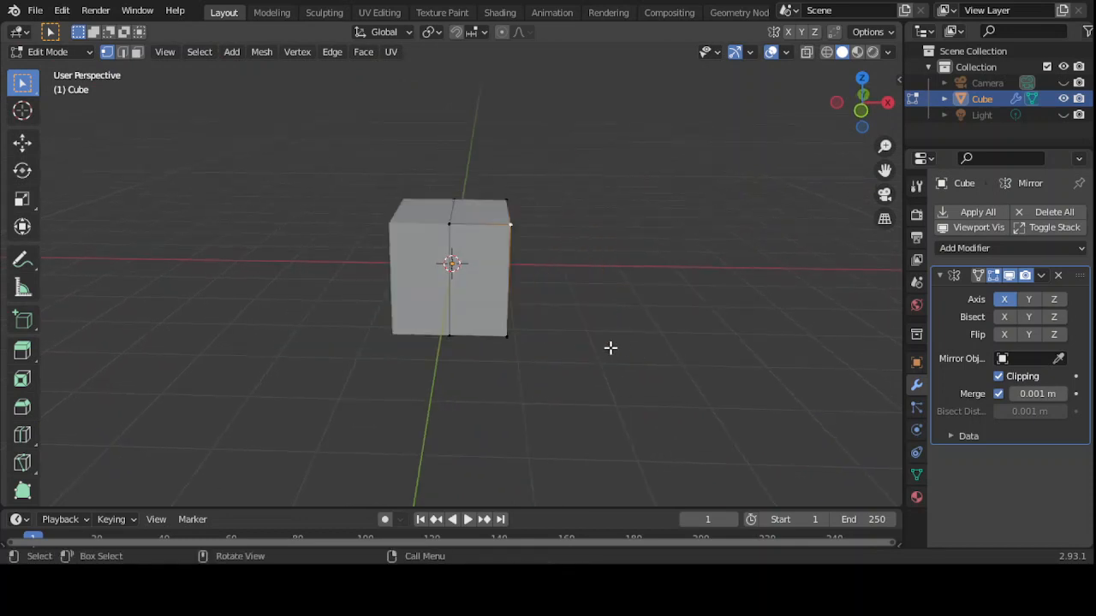
left_click(90, 53)
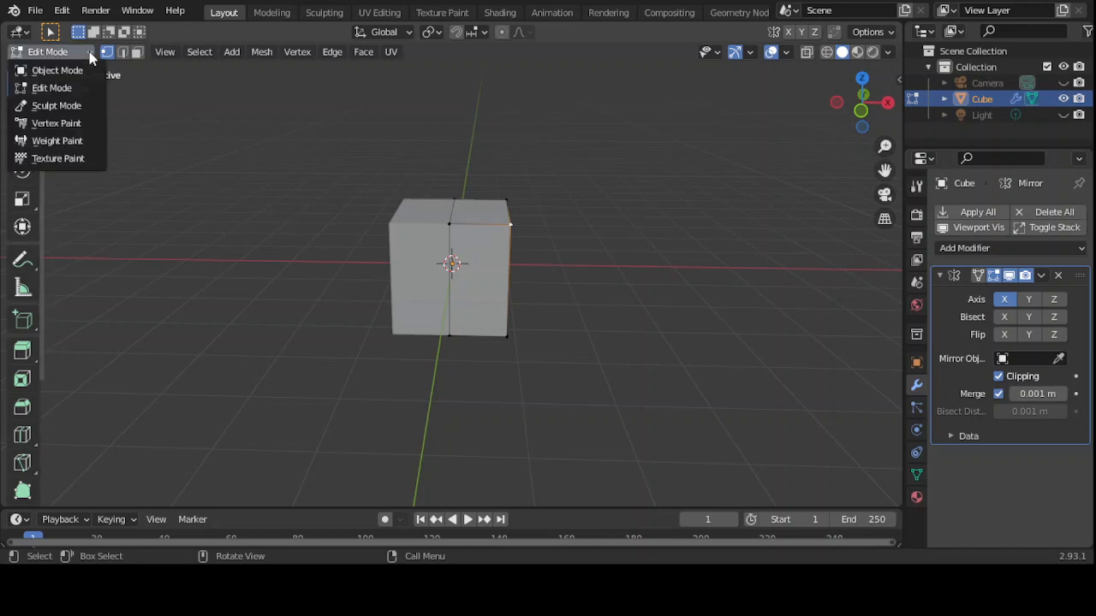
left_click(75, 83)
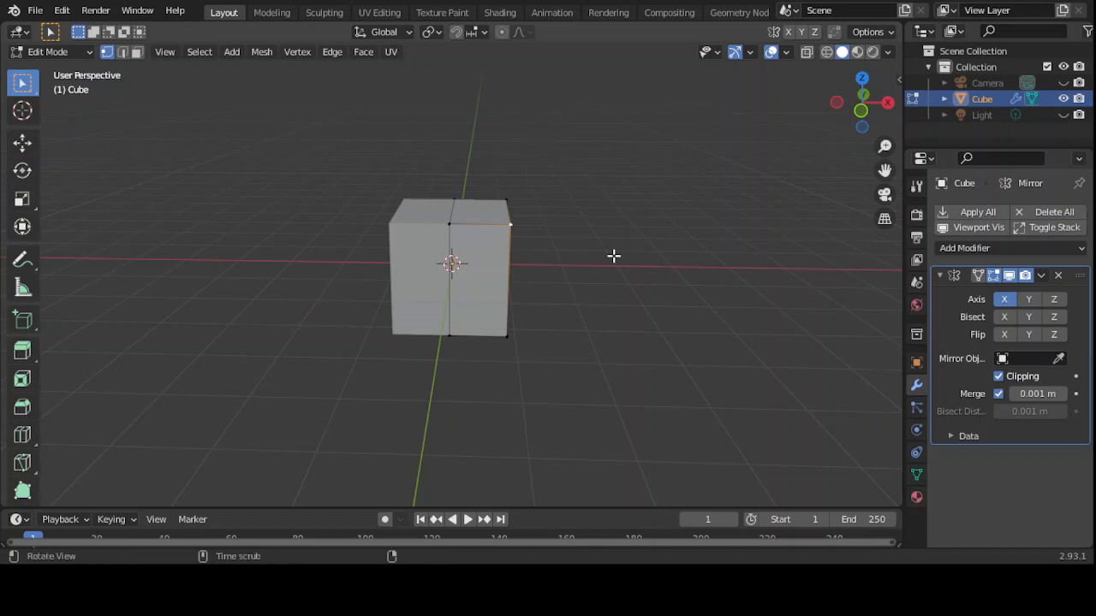
mouse_move(614, 256)
middle_mouse_down()
mouse_move(508, 245)
mouse_move(611, 247)
middle_mouse_up()
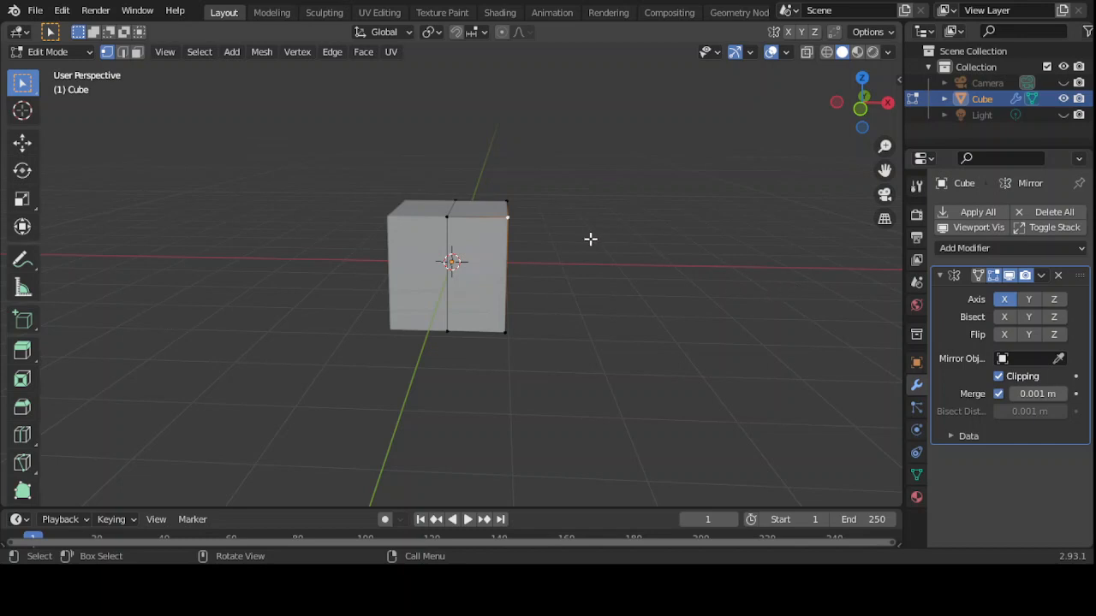
- Delete the cube's top face to open it like a box, then return to Object Mode
mouse_move(571, 238)
middle_mouse_down()
mouse_move(573, 320)
mouse_move(571, 248)
middle_mouse_up()
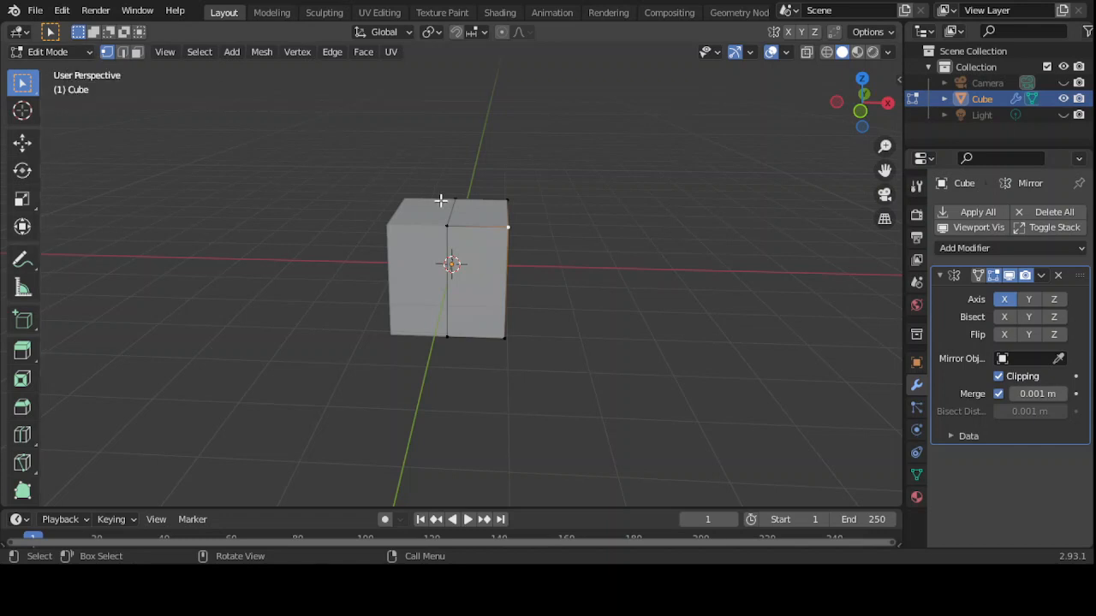
middle_click_drag(488, 208, 489, 267)
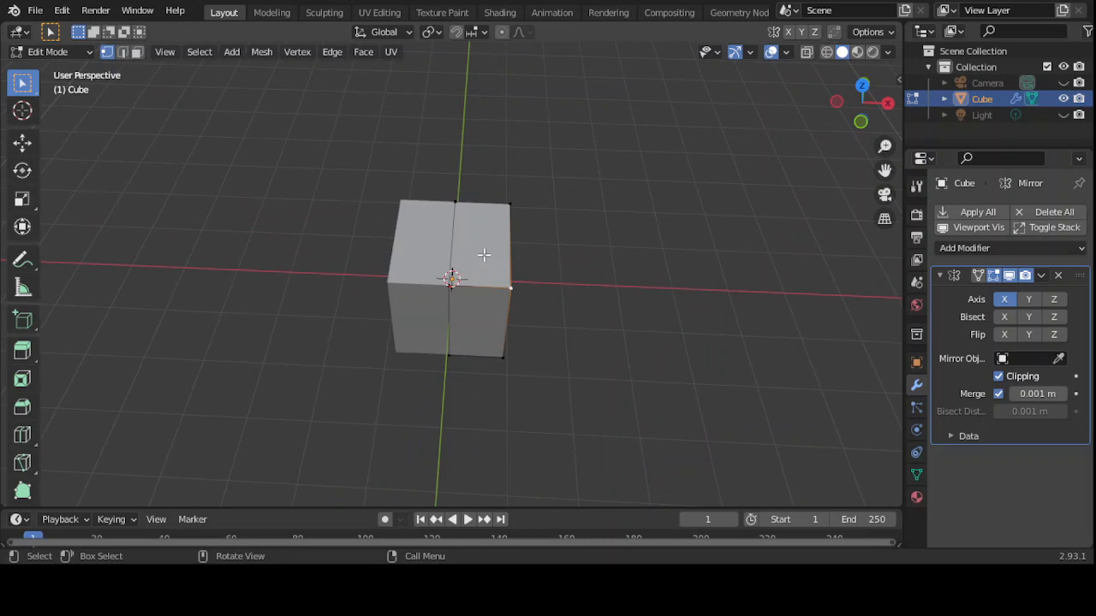
left_click(137, 57)
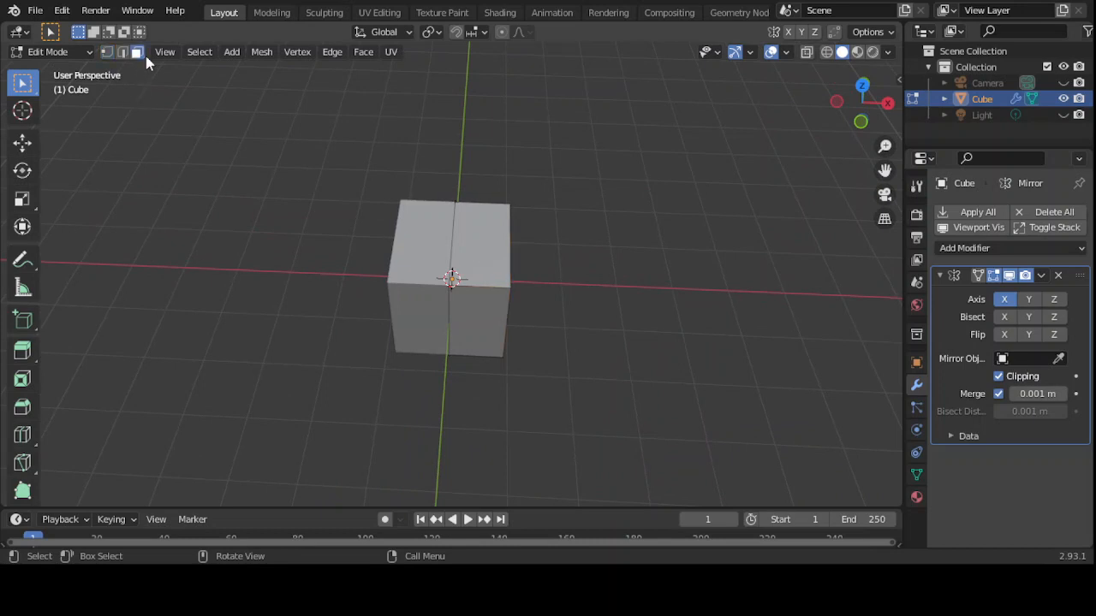
left_click(472, 242)
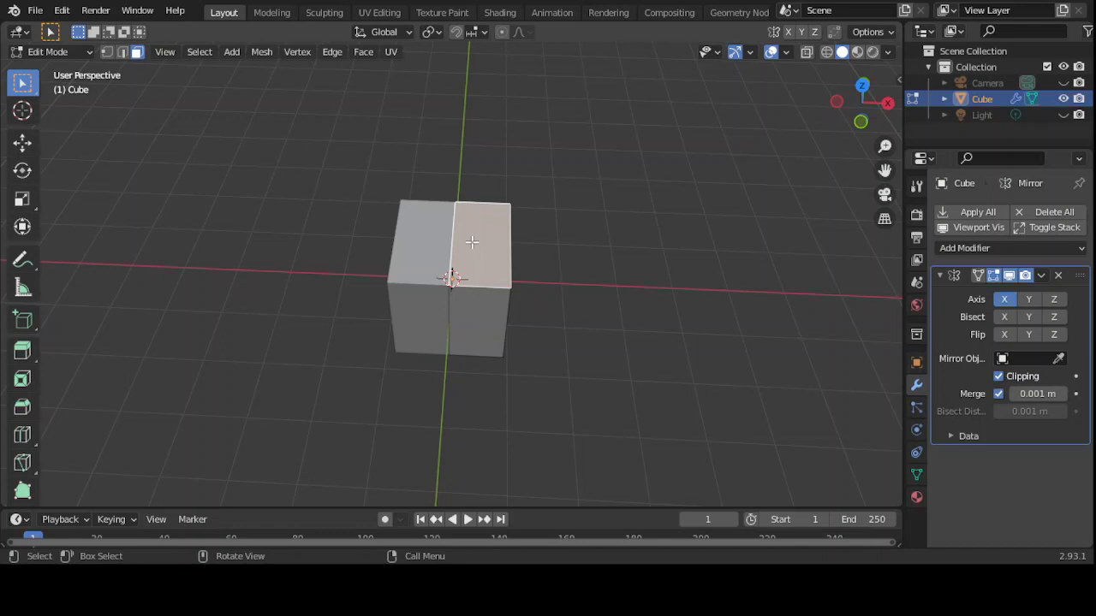
key("x")
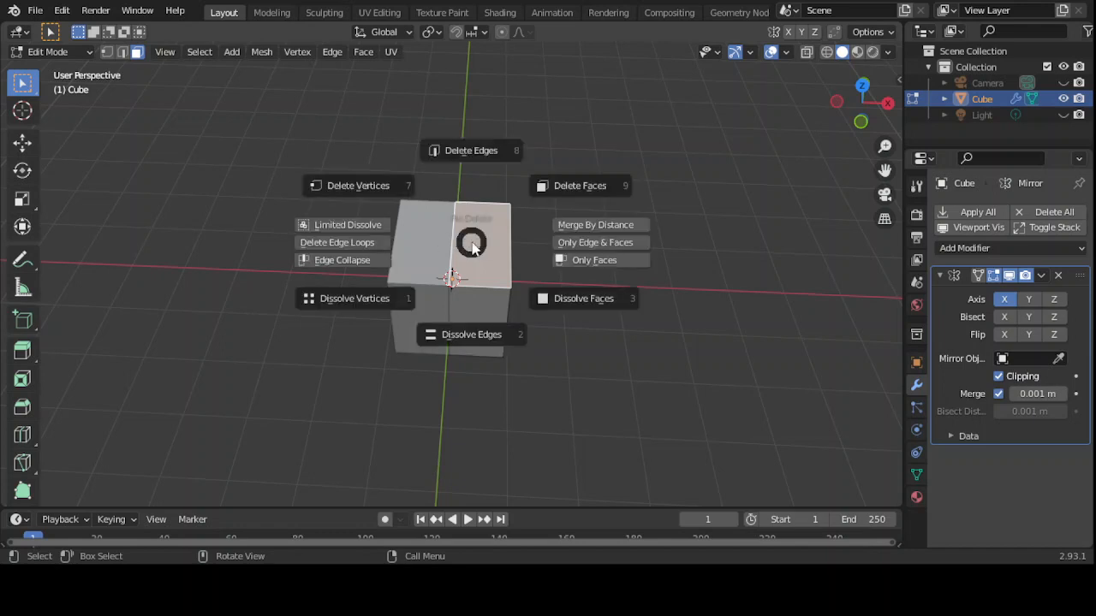
left_click(598, 188)
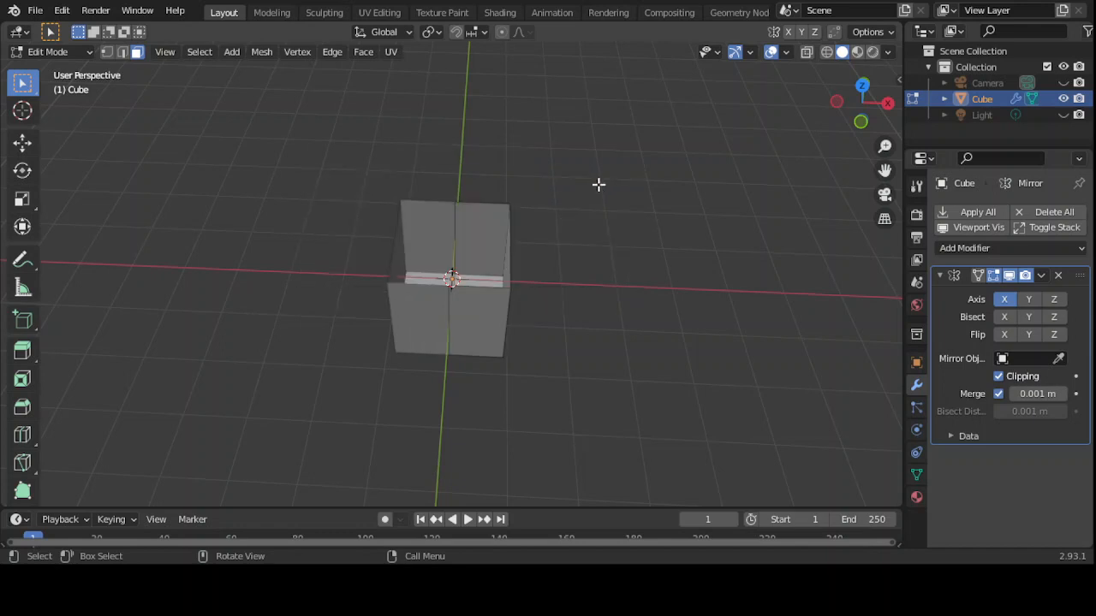
mouse_move(598, 184)
middle_mouse_down()
mouse_move(547, 220)
mouse_move(462, 163)
mouse_move(687, 154)
mouse_move(646, 137)
mouse_move(608, 193)
mouse_move(600, 174)
middle_mouse_up()
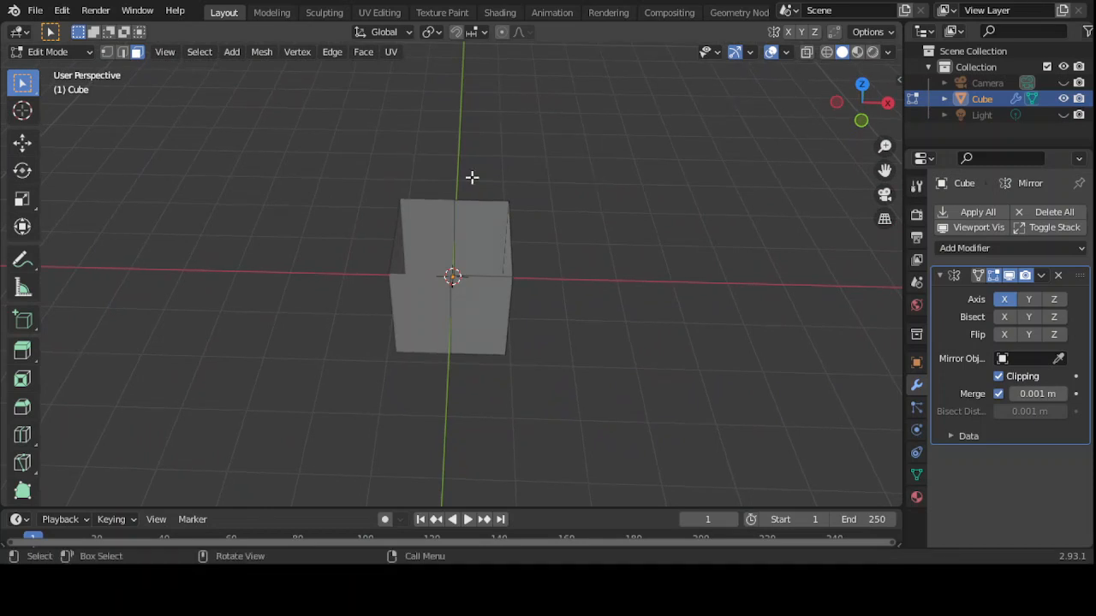
left_click(89, 52)
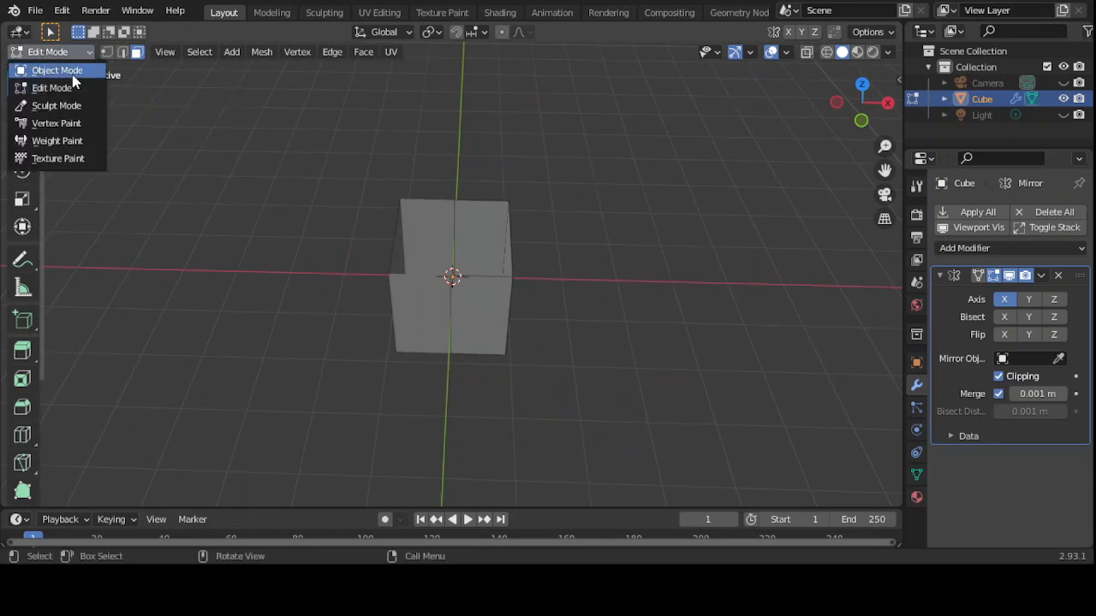
left_click(68, 72)
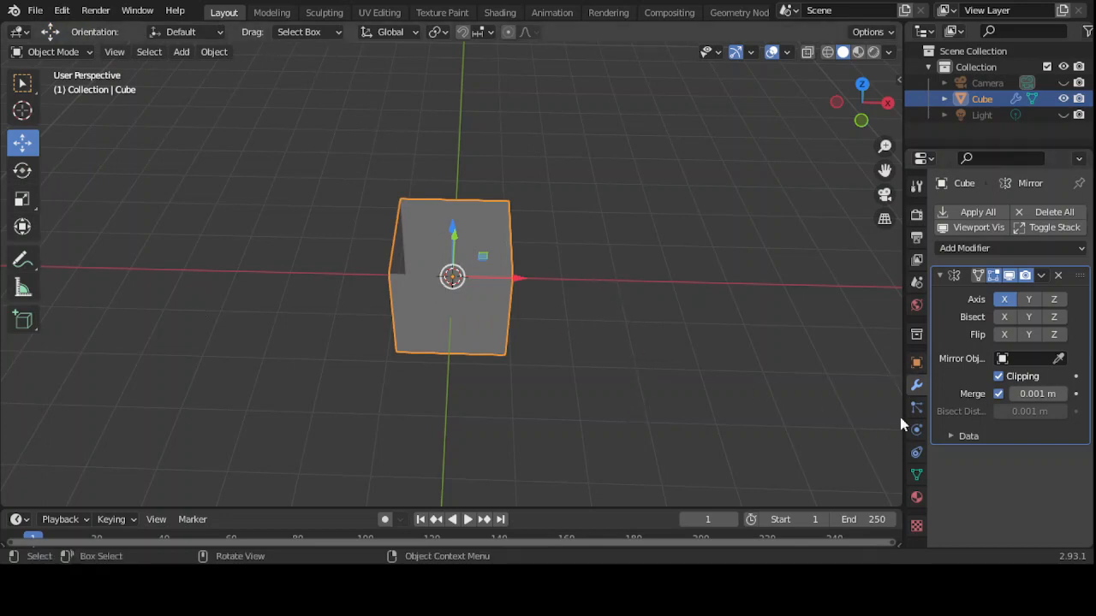
- Add a Solidify modifier to the open-top cube
middle_click_drag(611, 220, 542, 199)
middle_click_drag(622, 204, 592, 190)
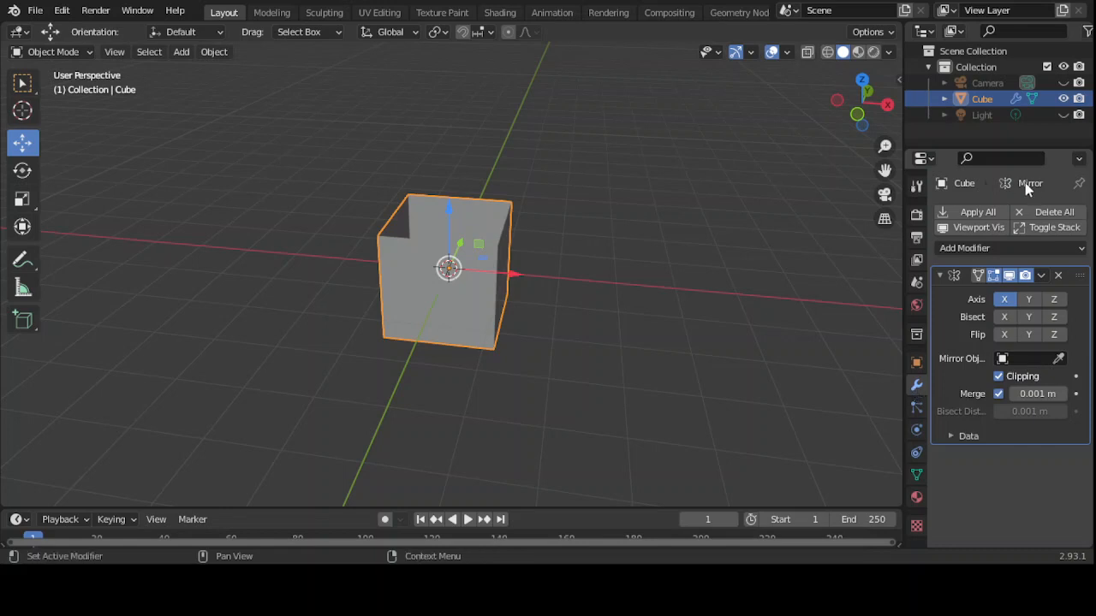
left_click(991, 248)
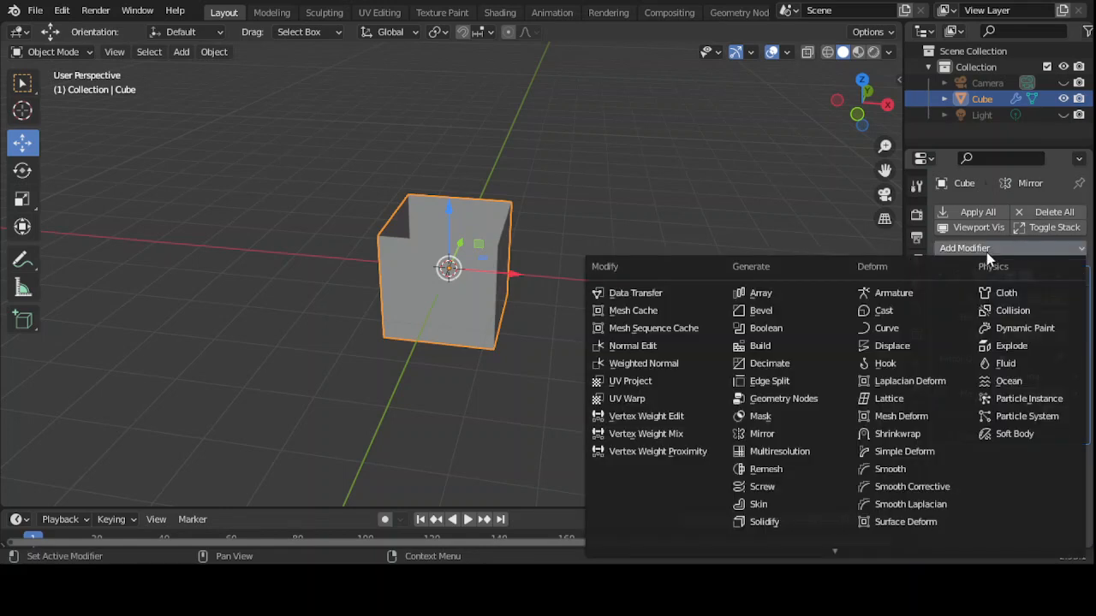
left_click(758, 524)
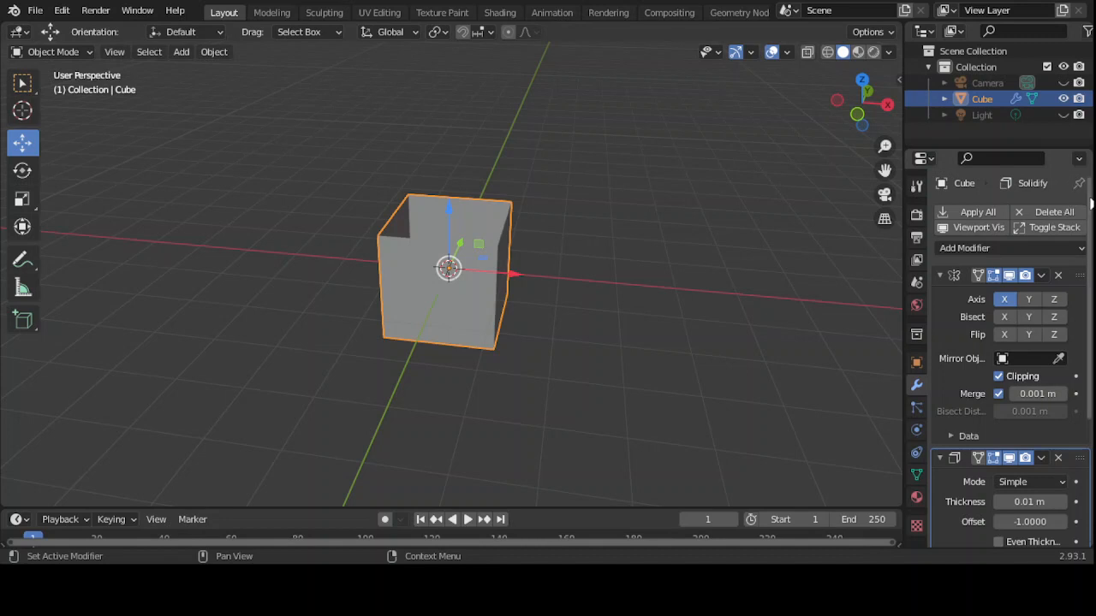
- Raise the Solidify thickness step by step to about 0.21 m and inspect the walls
left_click_drag(1090, 204, 1089, 272)
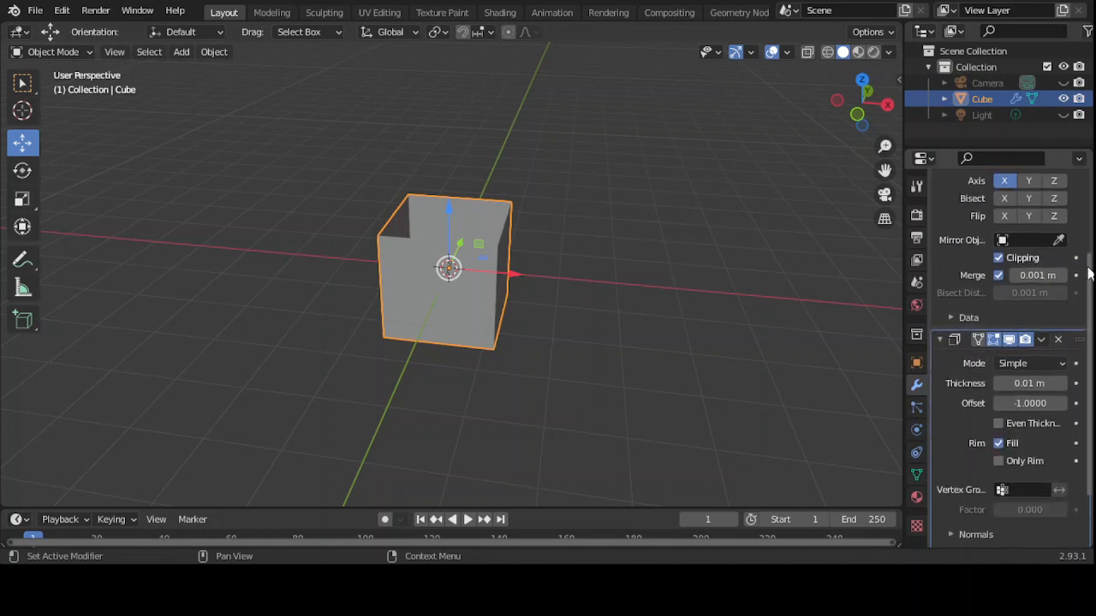
left_click(1061, 384)
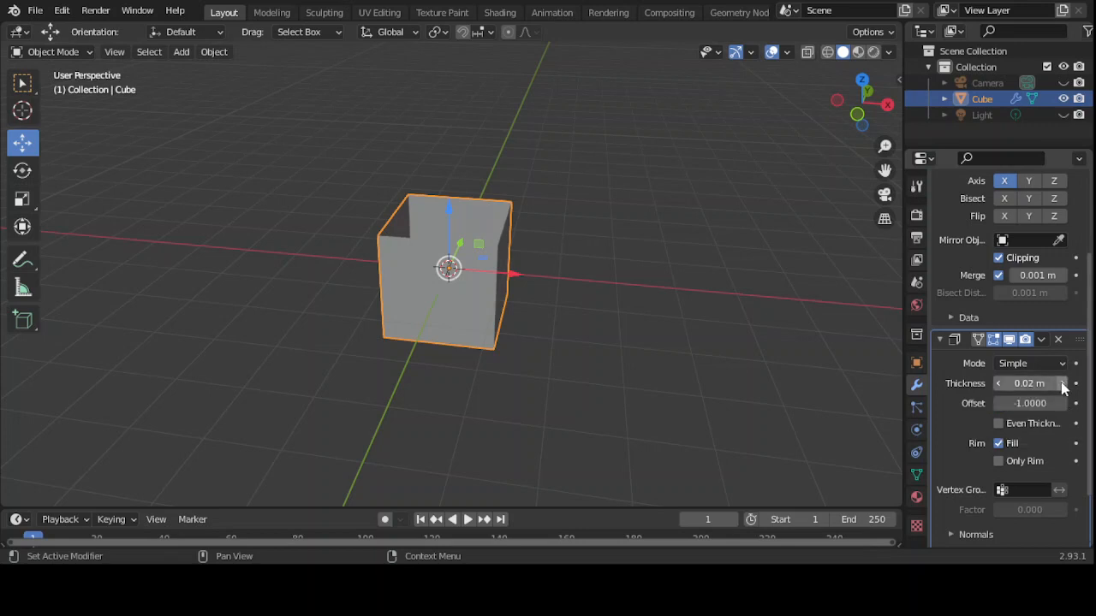
left_click(1061, 384)
left_click(1061, 384)
left_click(1061, 384)
left_click(1062, 384)
left_click(1061, 384)
left_click(1062, 384)
left_click(1061, 383)
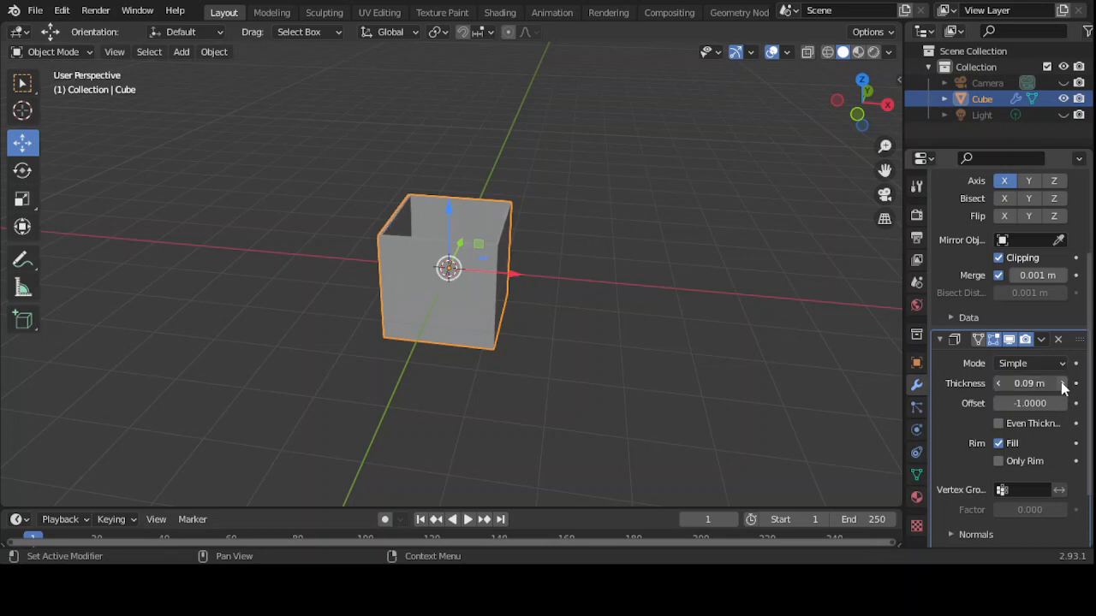
left_click(1062, 384)
left_click(1062, 384)
left_click(1062, 383)
left_click(1061, 383)
left_click(1062, 384)
left_click(1061, 384)
left_click(1062, 383)
left_click(1061, 384)
left_click(1061, 384)
left_click(1062, 383)
left_click(1062, 384)
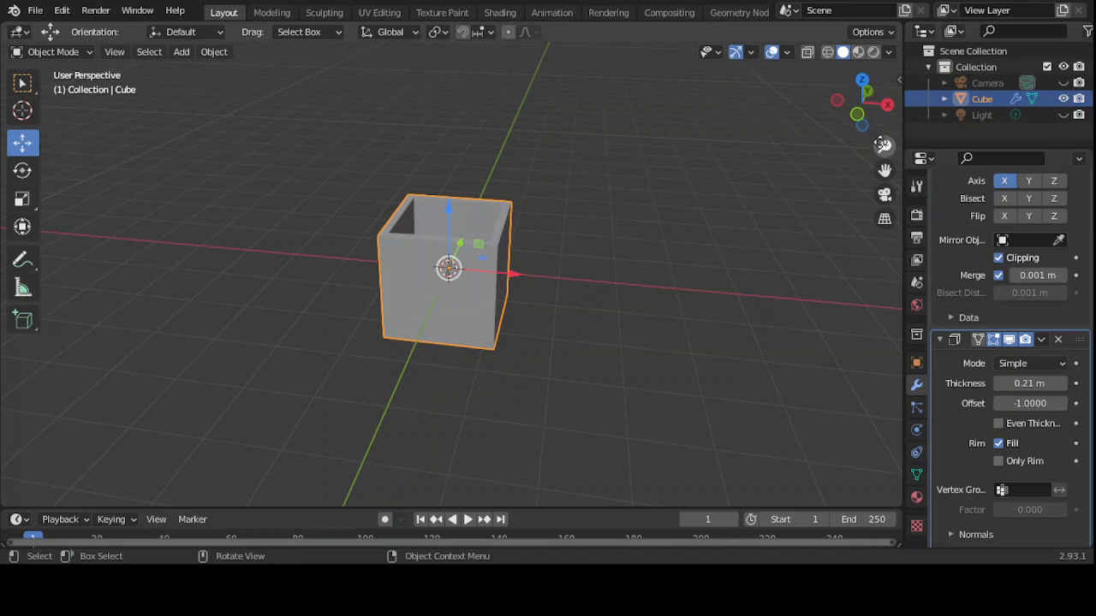
left_click_drag(884, 146, 884, 111)
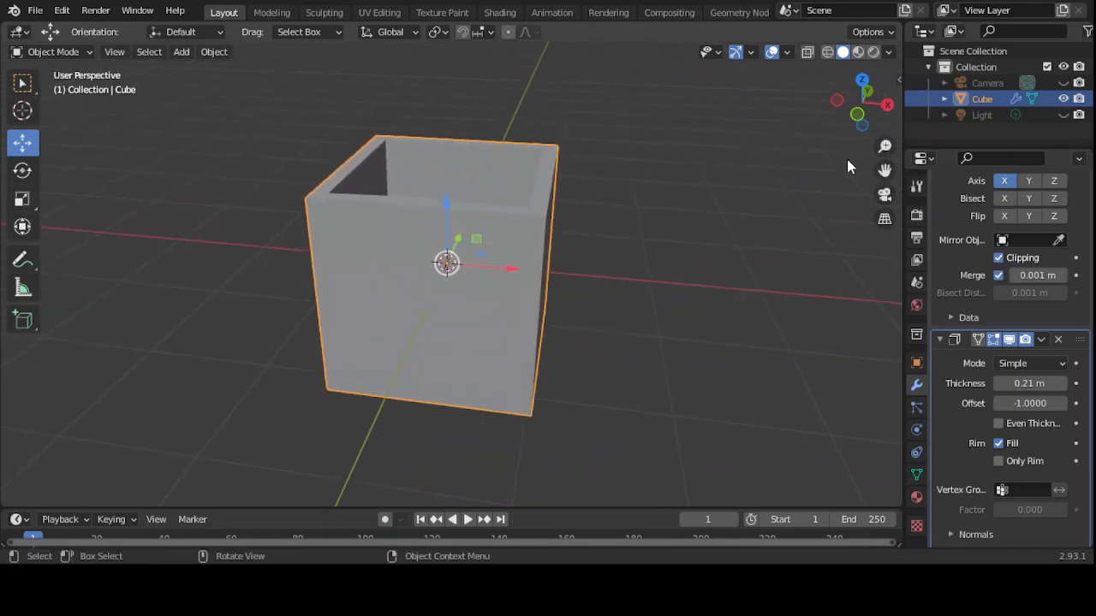
middle_click_drag(804, 165, 800, 201)
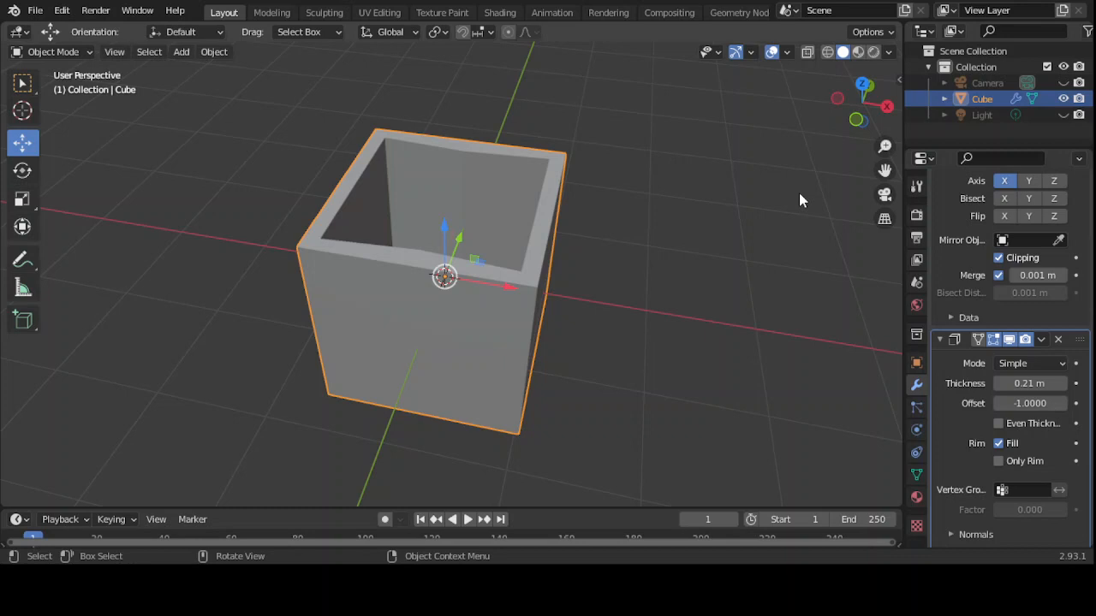
middle_click_drag(799, 192, 817, 143)
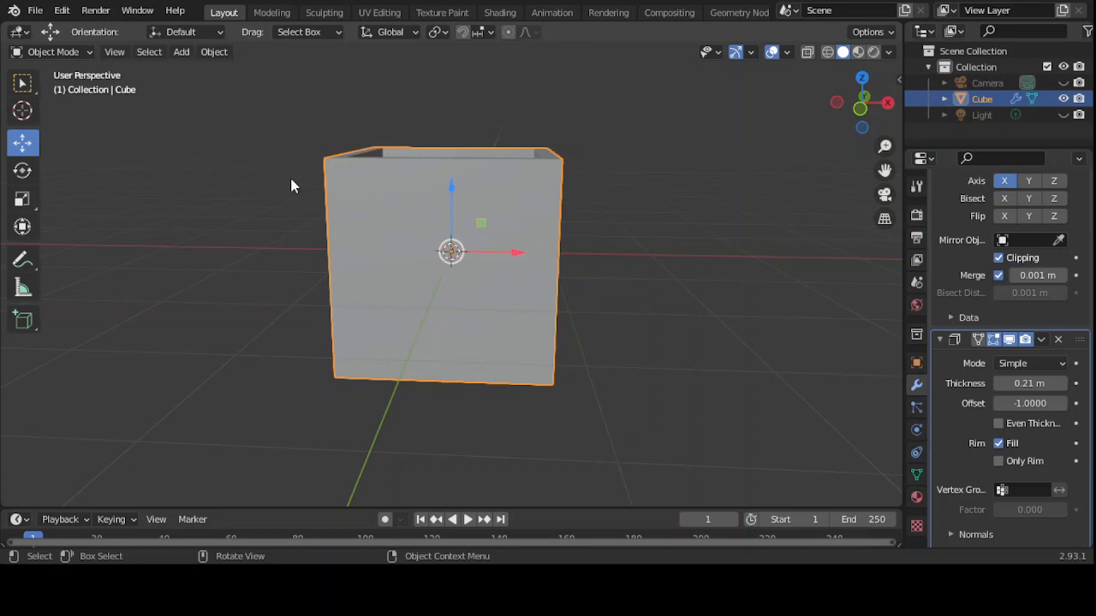
left_click(213, 52)
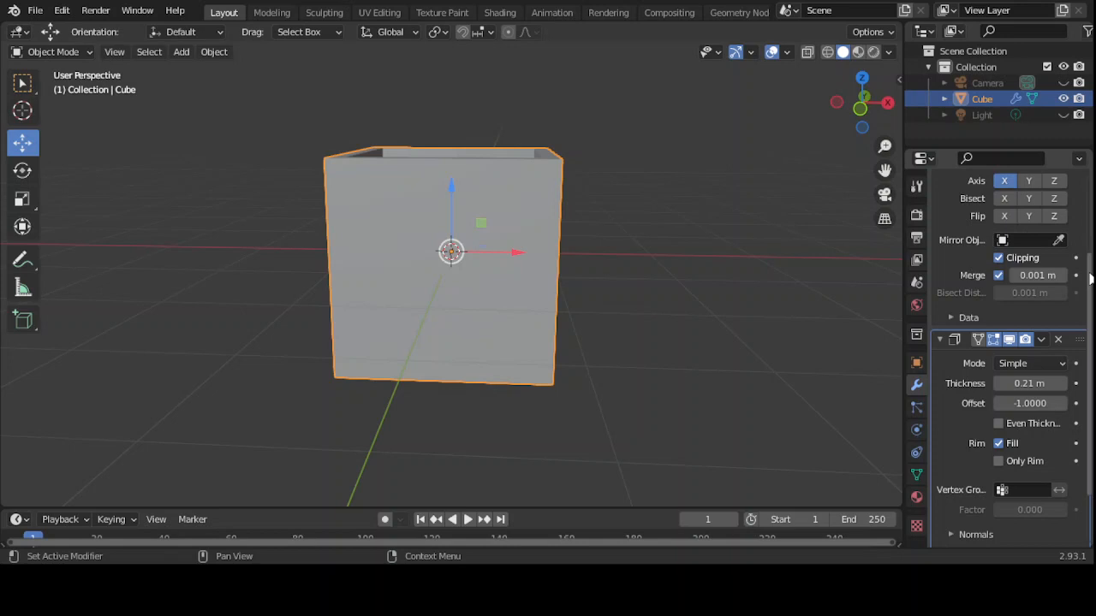
scroll(1090, 277, "down", 2)
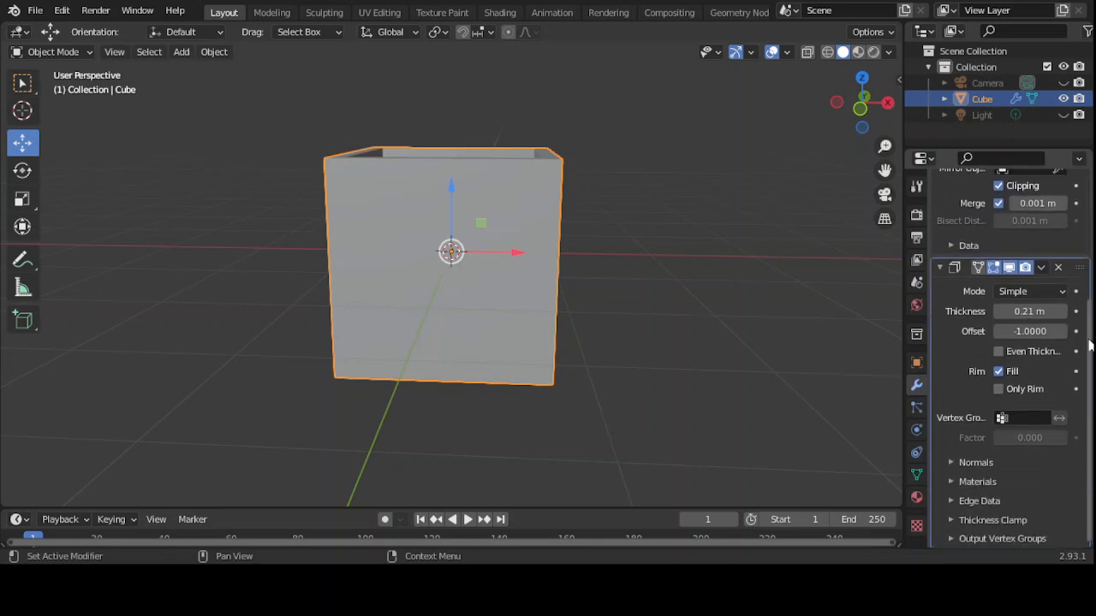
- Remove the Solidify and Mirror modifiers from the cube
left_click_drag(1089, 340, 1088, 394)
left_click(1058, 269)
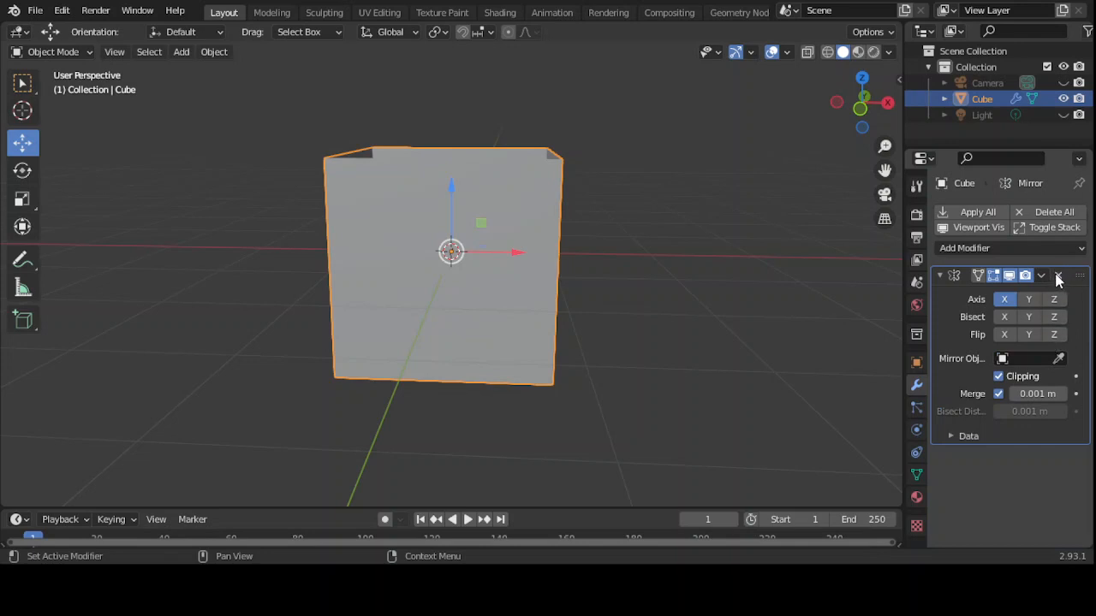
left_click(1059, 277)
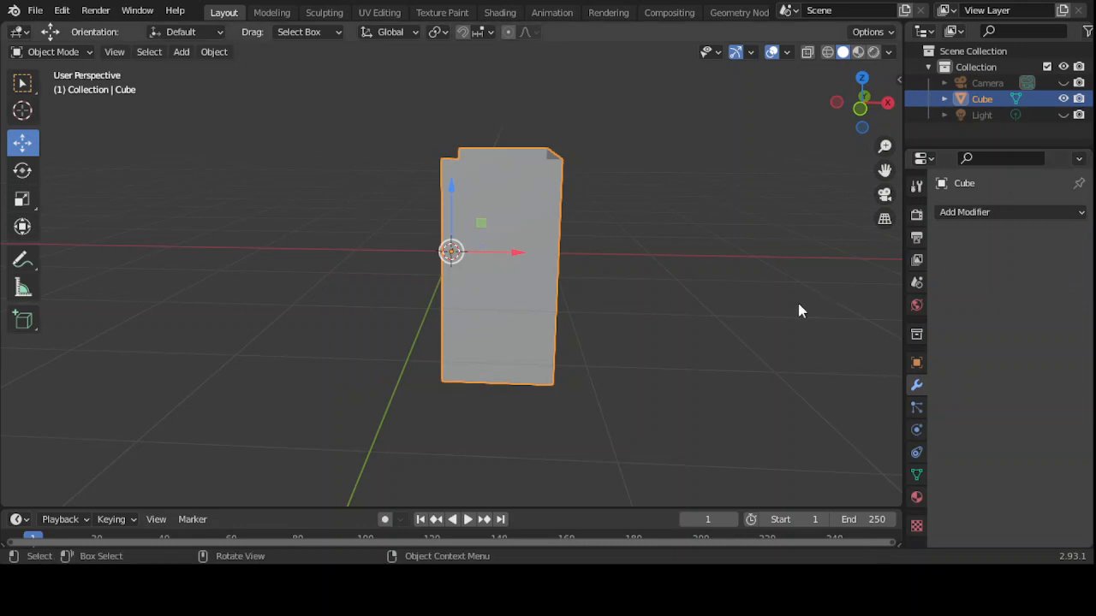
- Box-select the cube and delete it, leaving only camera and light
left_click_drag(347, 91, 611, 418)
key("x")
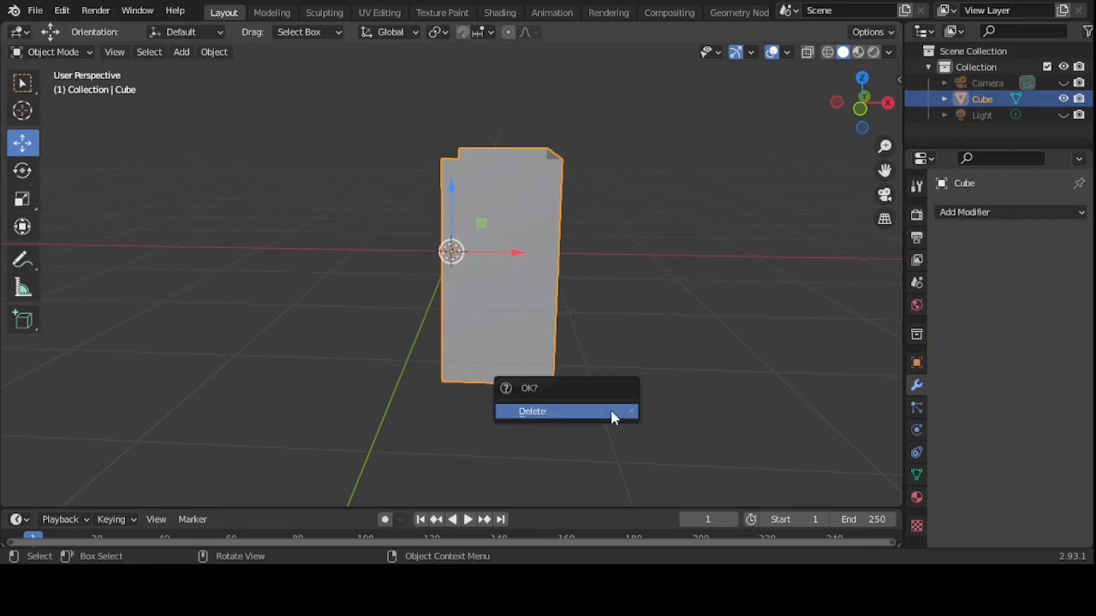
left_click(611, 414)
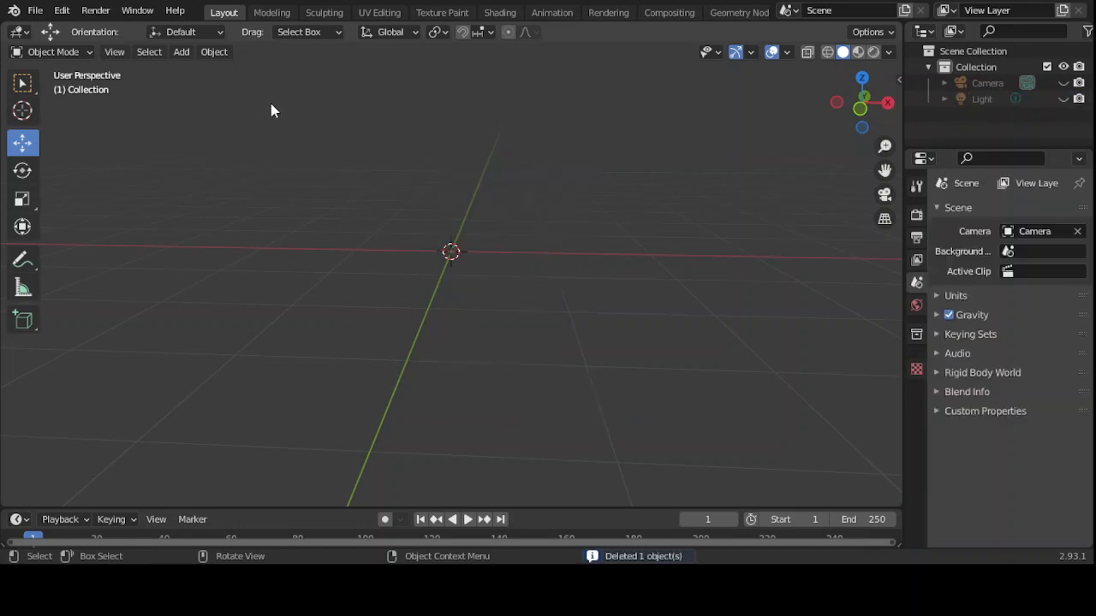
- Add a new cube and round it with a Catmull-Clark Subdivision Surface modifier (viewport 1, render 2)
left_click(181, 53)
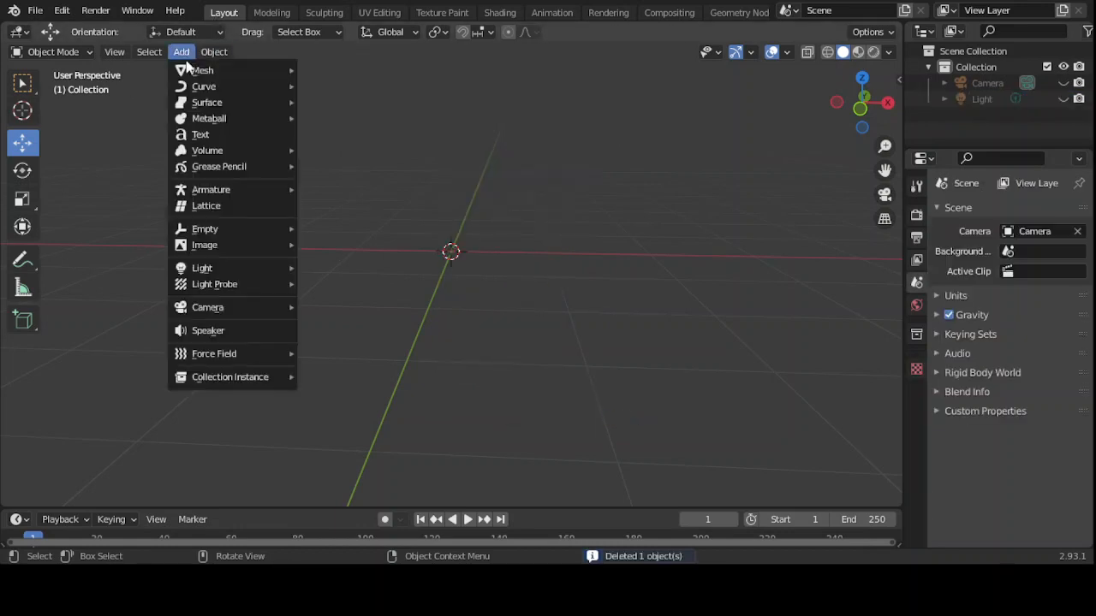
mouse_move(190, 70)
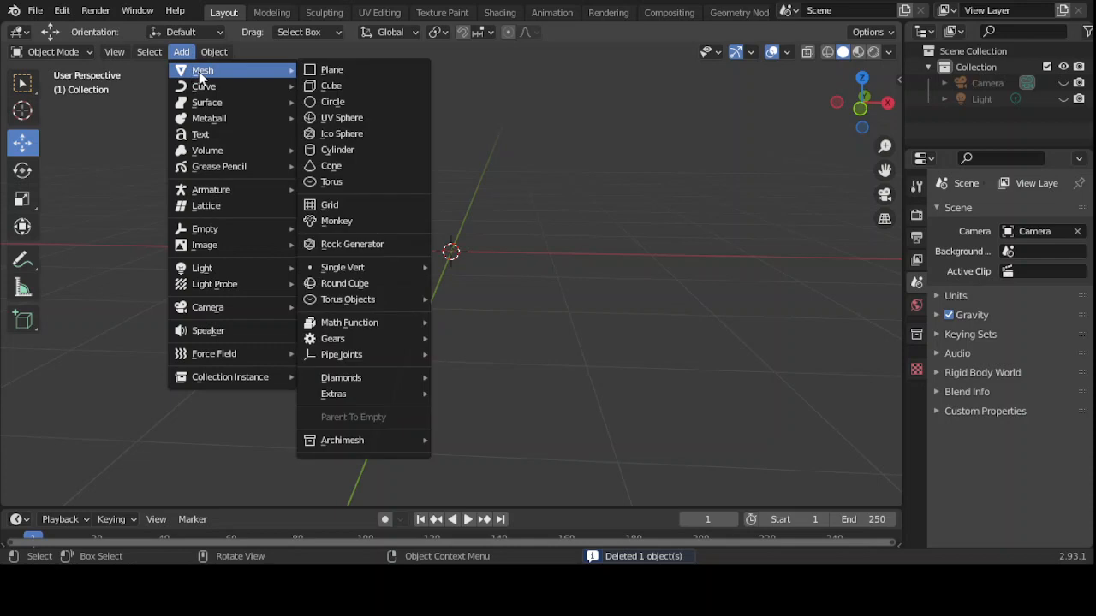
left_click(325, 87)
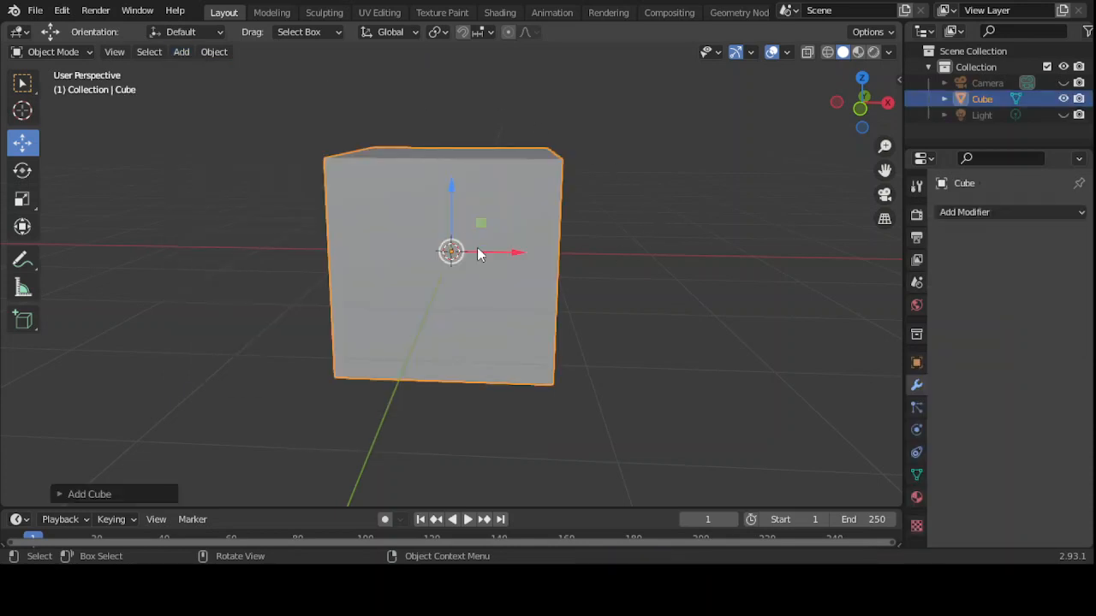
mouse_move(680, 110)
middle_mouse_down()
mouse_move(682, 208)
mouse_move(688, 128)
middle_mouse_up()
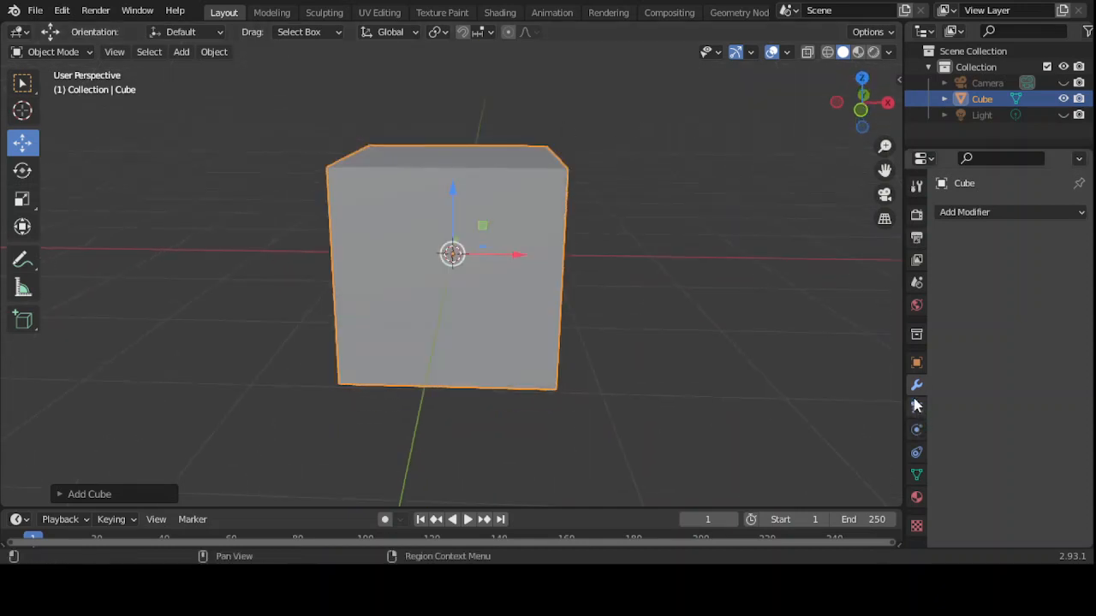
left_click(1026, 212)
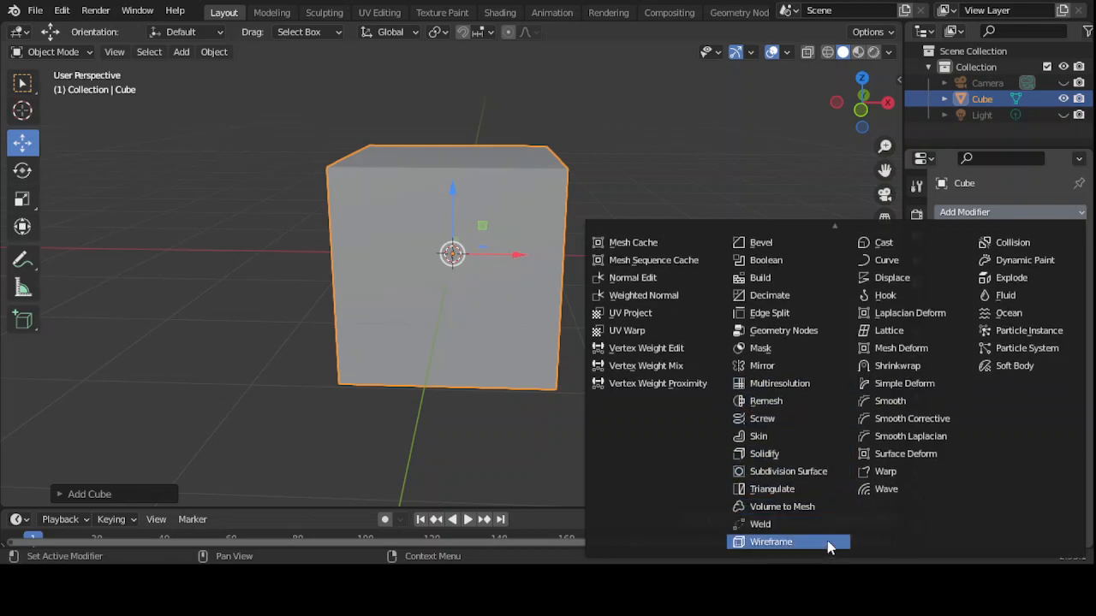
left_click(807, 473)
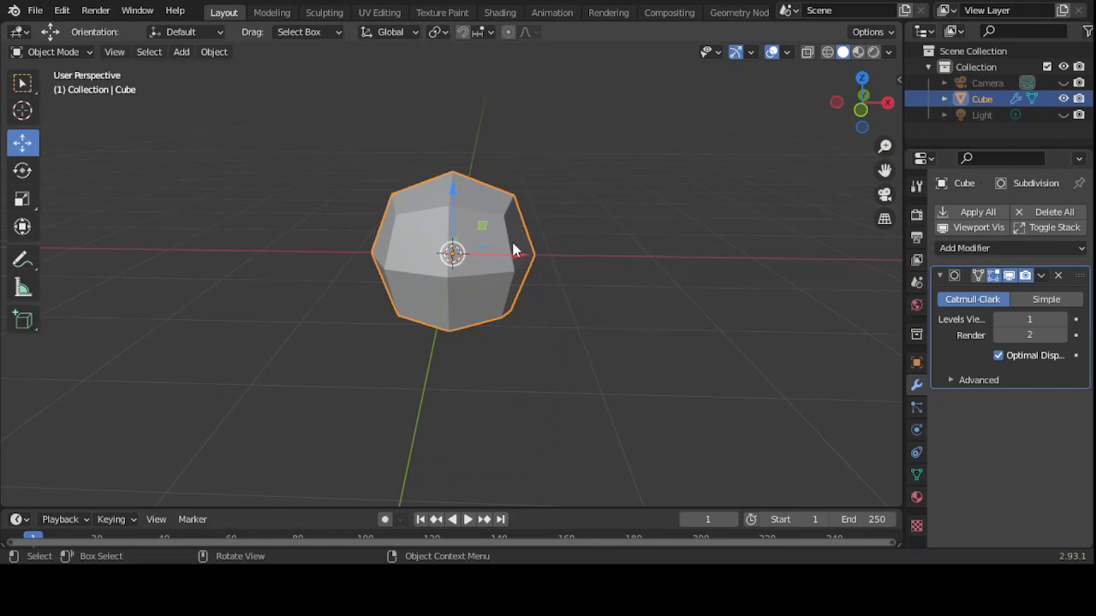
- Orbit the rounded cube and apply Shade Flat from the Object menu
middle_click_drag(514, 250, 604, 254)
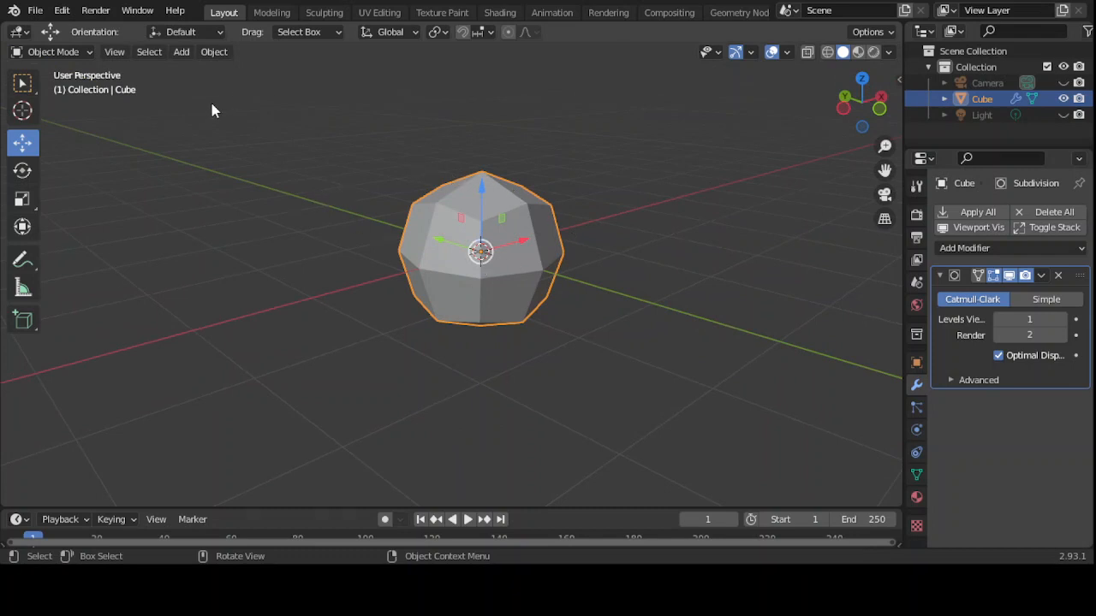
left_click(180, 53)
left_click(215, 53)
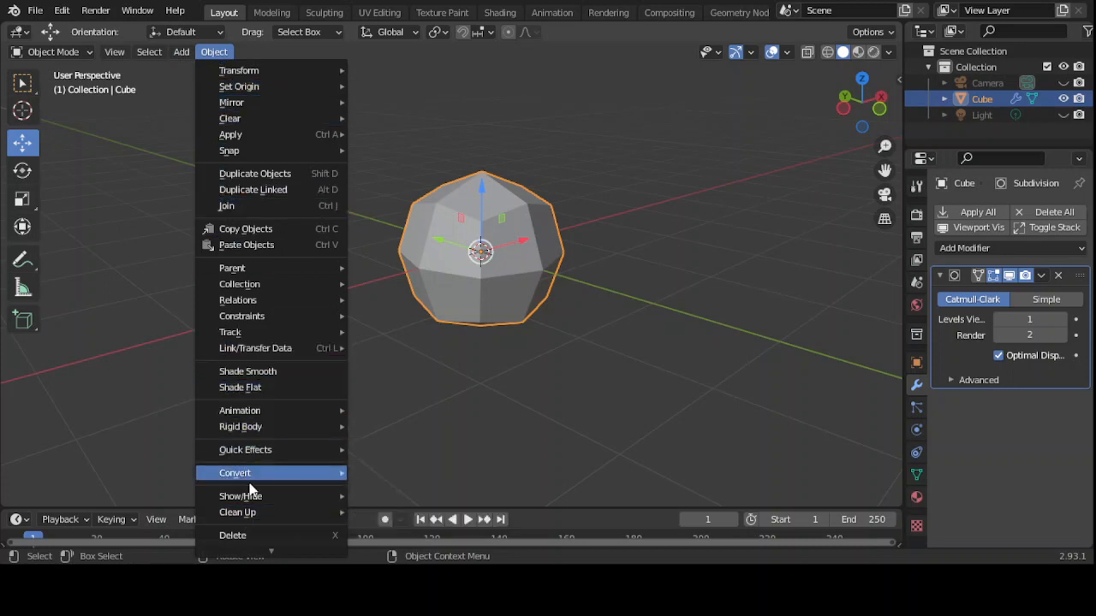
left_click(259, 388)
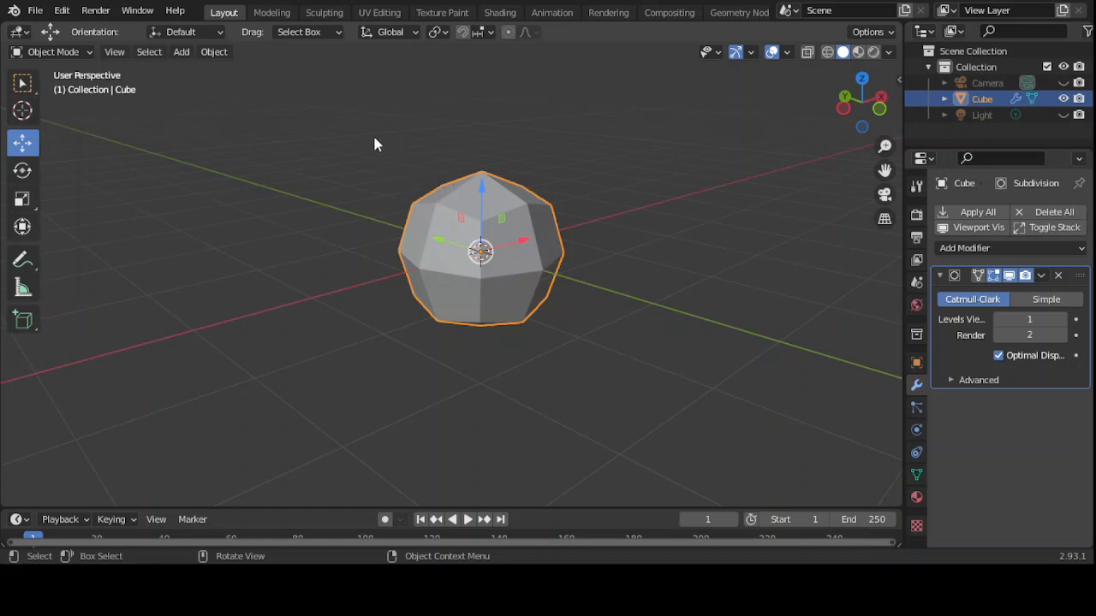
- Select the cube, briefly try smooth shading, then set it back to flat and inspect the facets
left_click_drag(374, 137, 595, 395)
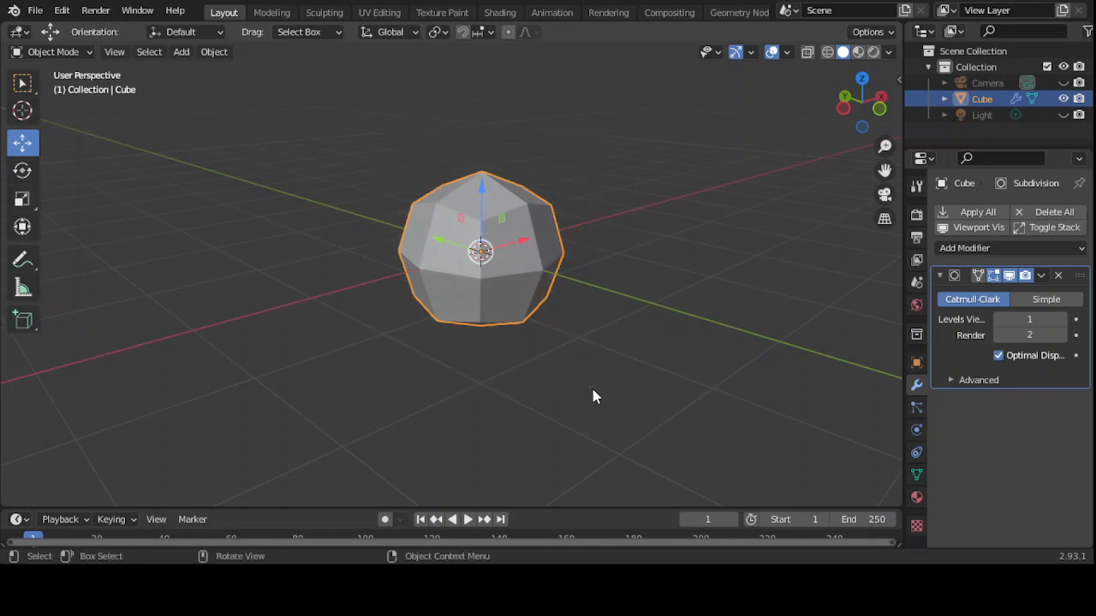
left_click(215, 52)
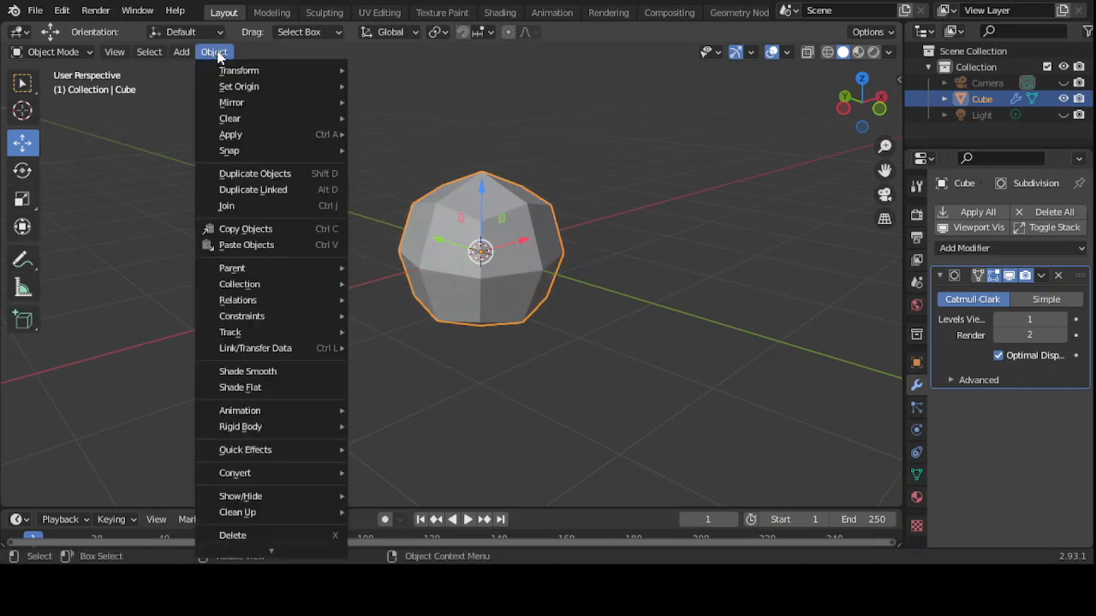
left_click(257, 372)
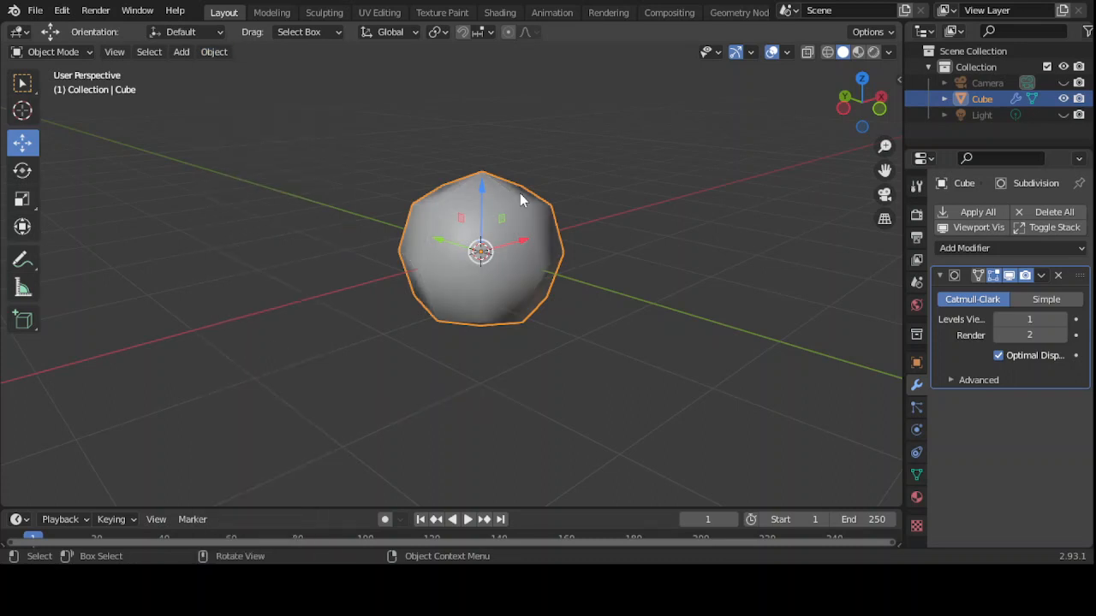
middle_click_drag(511, 178, 433, 175)
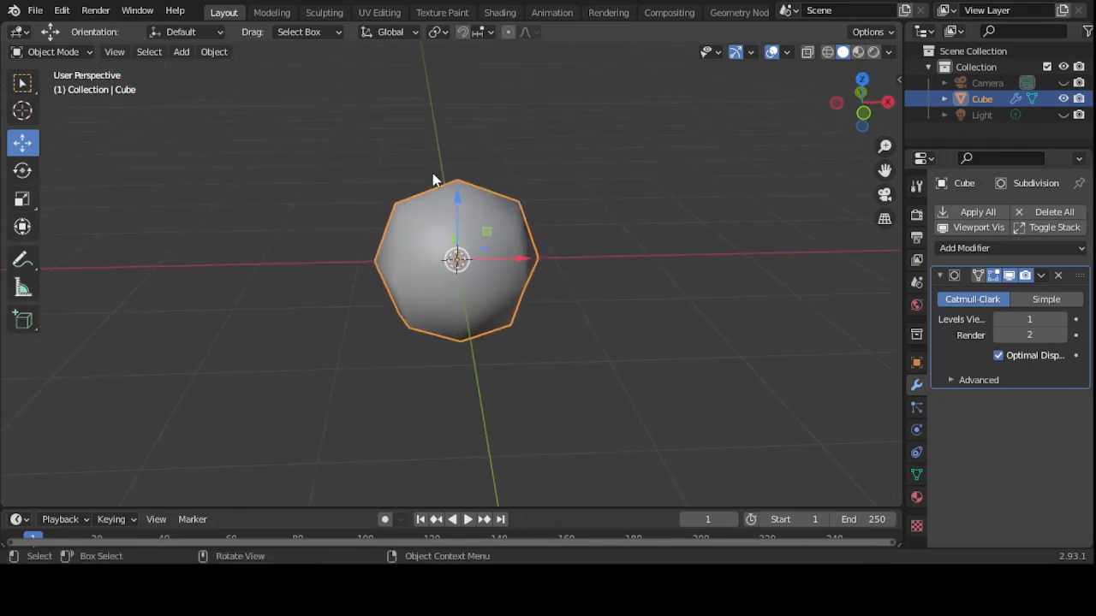
left_click(214, 51)
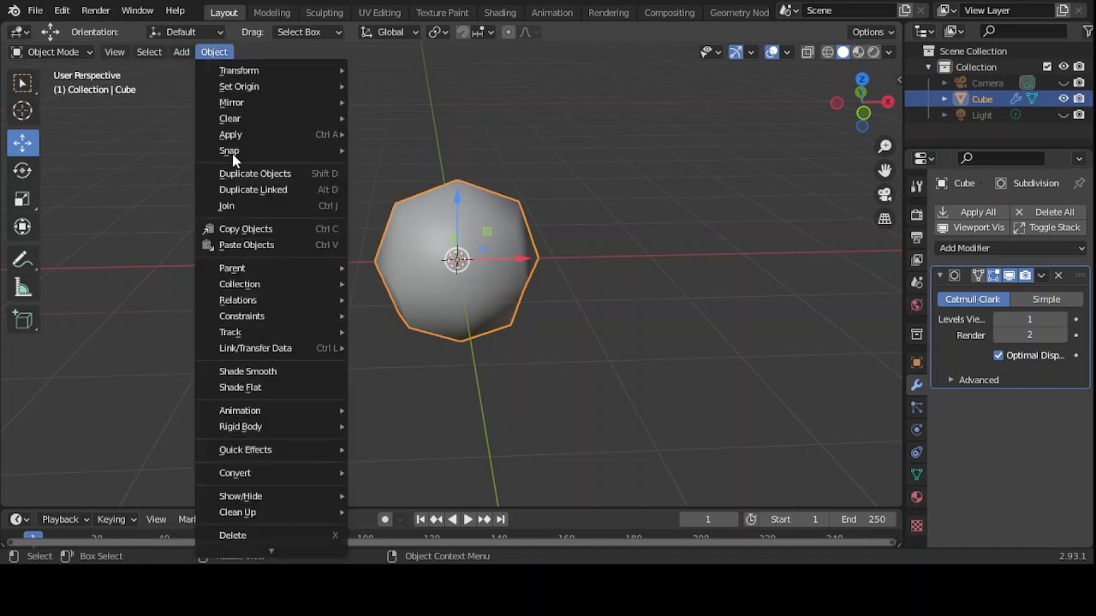
left_click(244, 387)
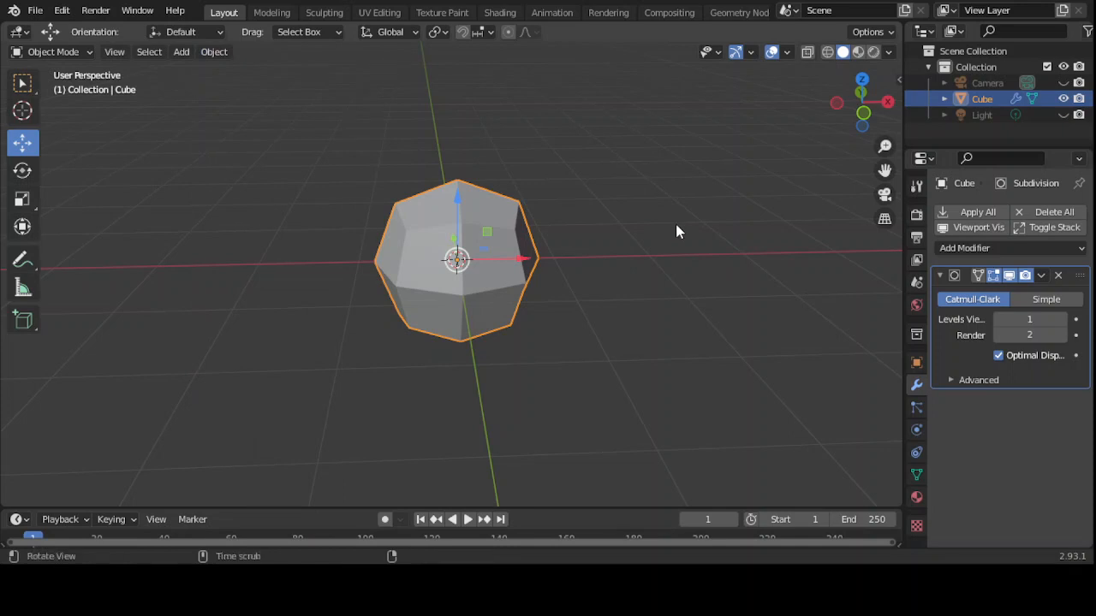
left_click_drag(676, 227, 653, 227, "alt")
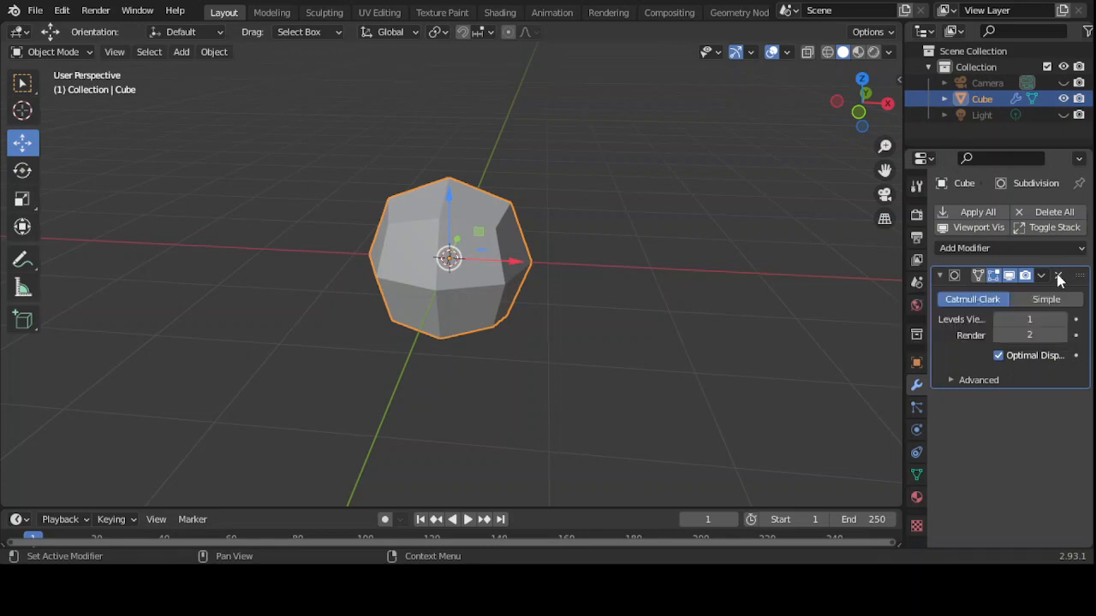
- Remove the Subdivision modifier and delete the cube
left_click(1060, 275)
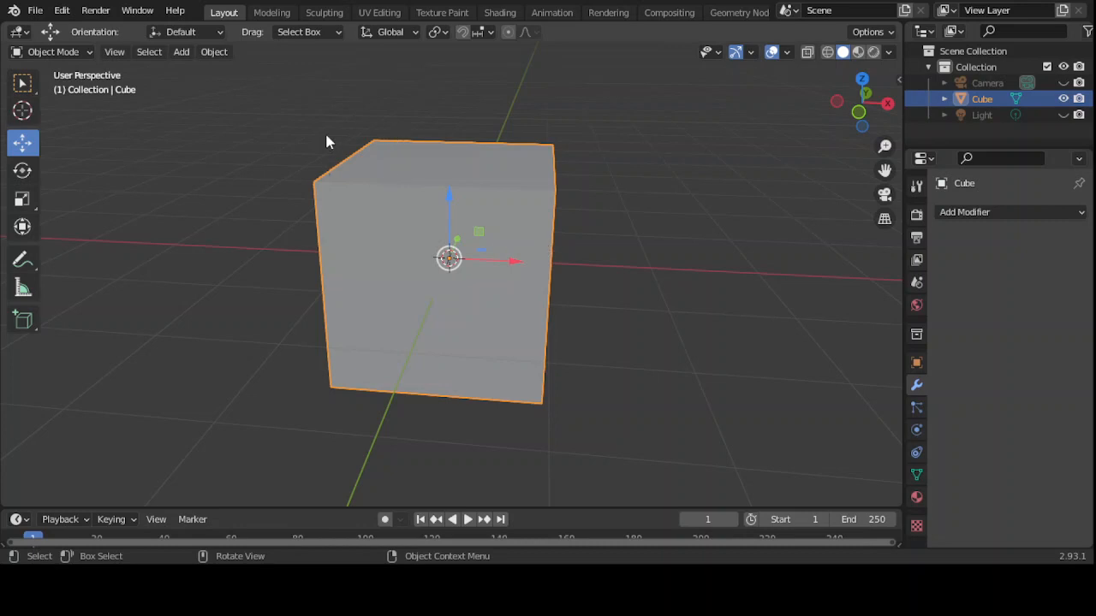
key("x")
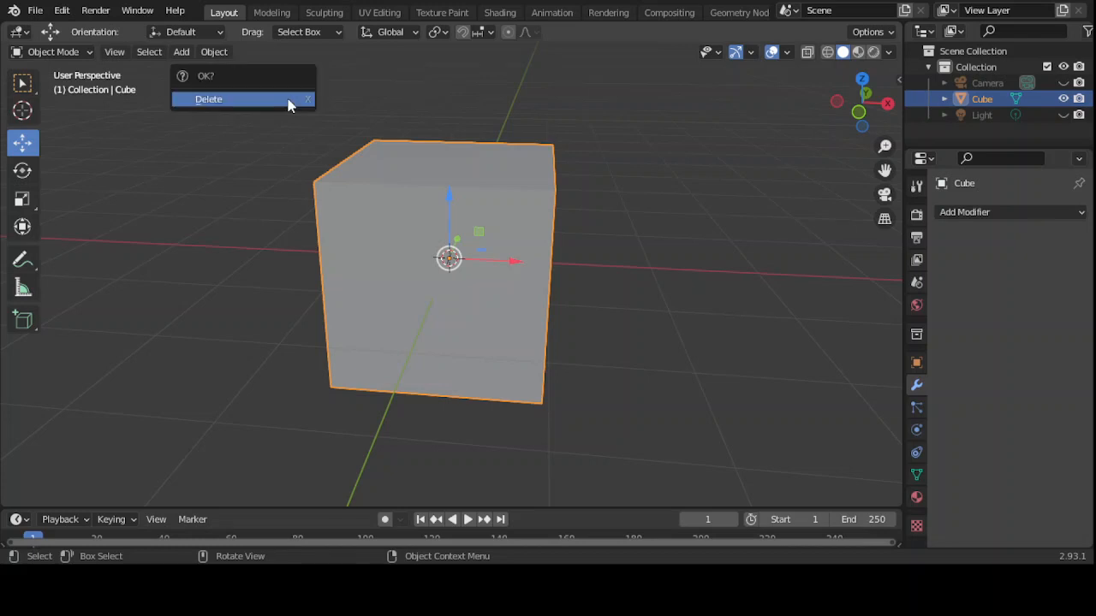
left_click(288, 101)
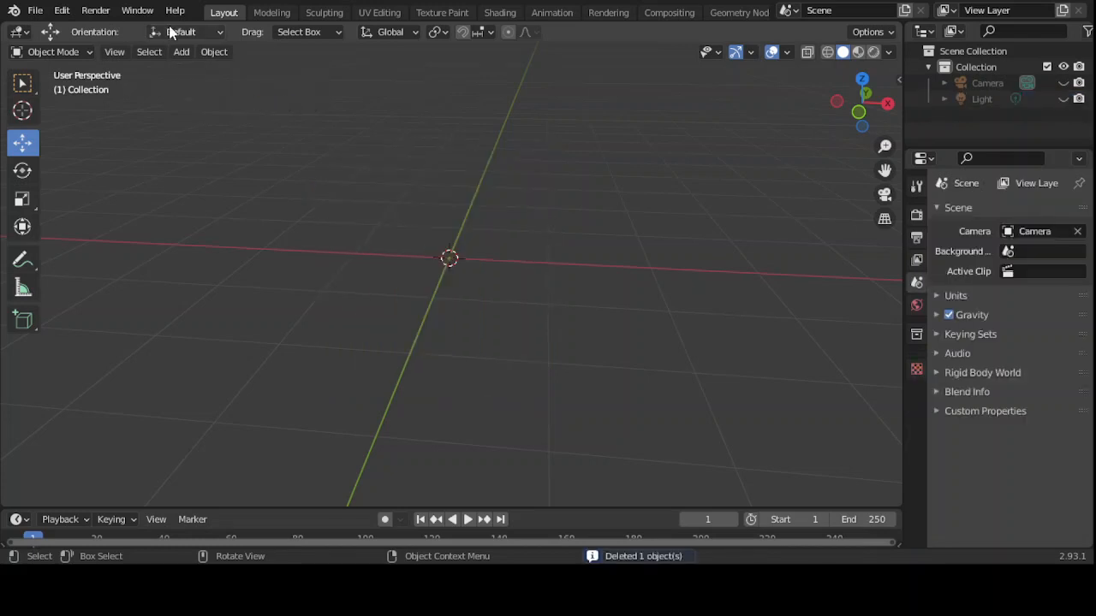
- Add a new mesh plane at the world origin
left_click(183, 52)
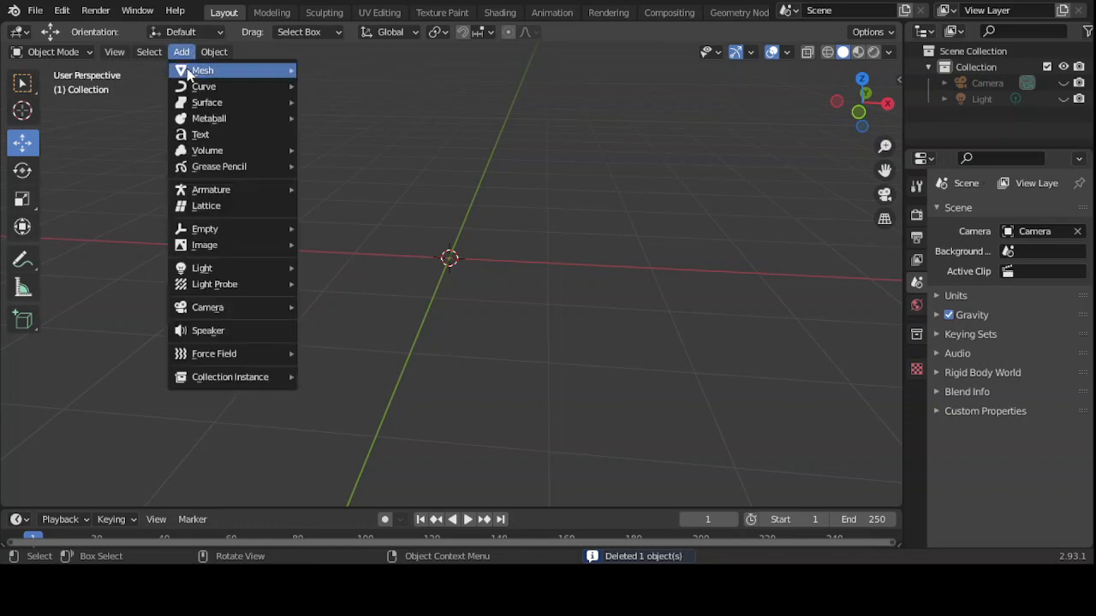
mouse_move(202, 71)
left_click(339, 73)
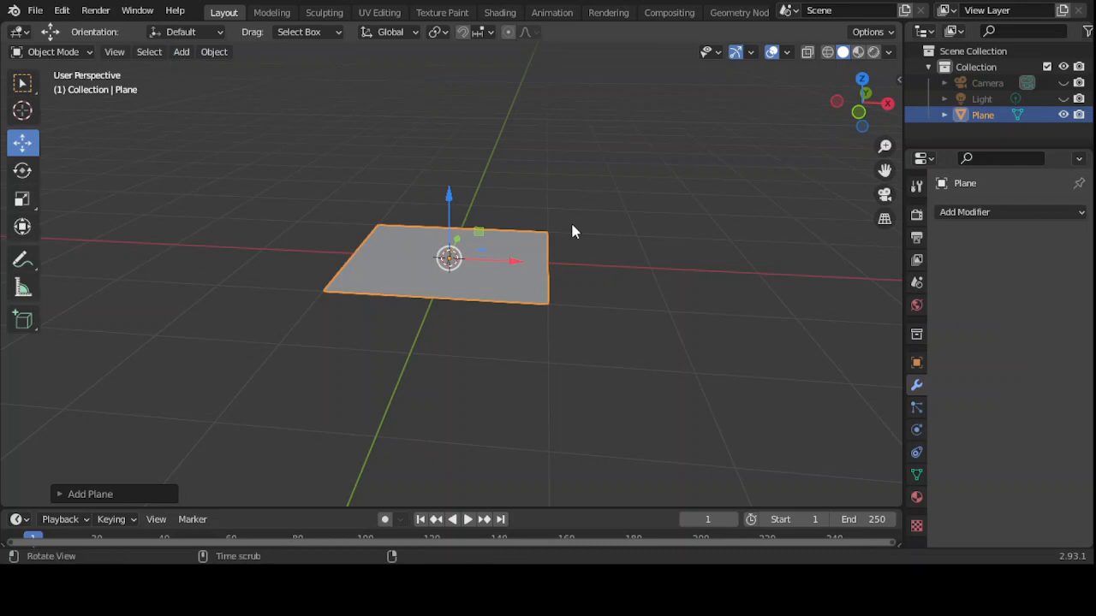
mouse_move(572, 231)
middle_mouse_down()
mouse_move(435, 220)
mouse_move(540, 247)
mouse_move(575, 188)
mouse_move(580, 231)
mouse_move(550, 250)
mouse_move(556, 240)
middle_mouse_up()
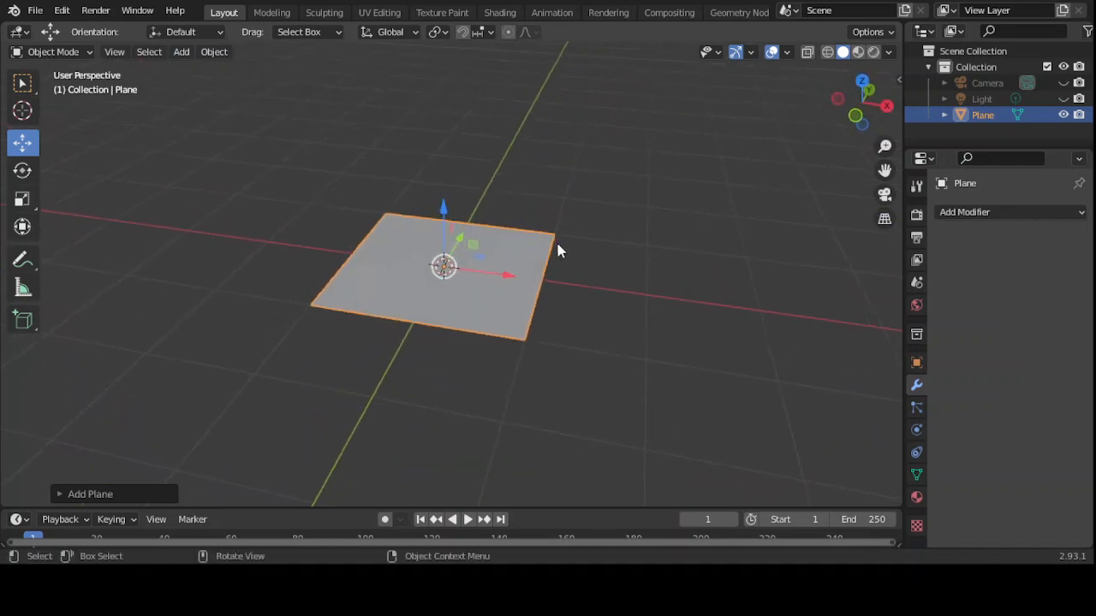
- In Edit Mode with vertex selection, delete the plane's bottom-right corner vertex and select the right end vertex
left_click(87, 53)
left_click(73, 84)
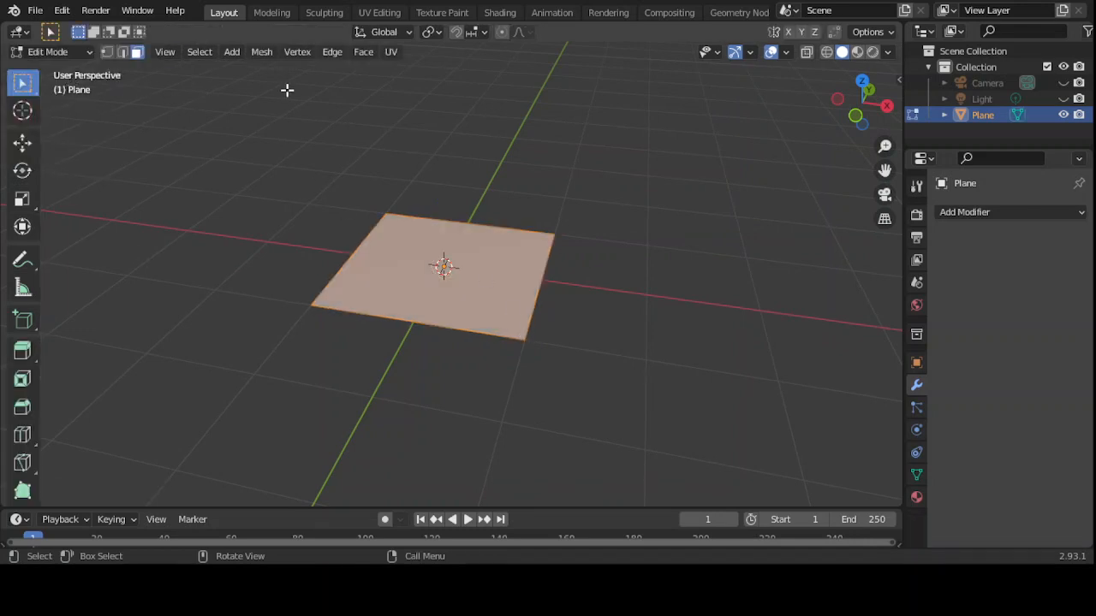
left_click(106, 52)
left_click(524, 340)
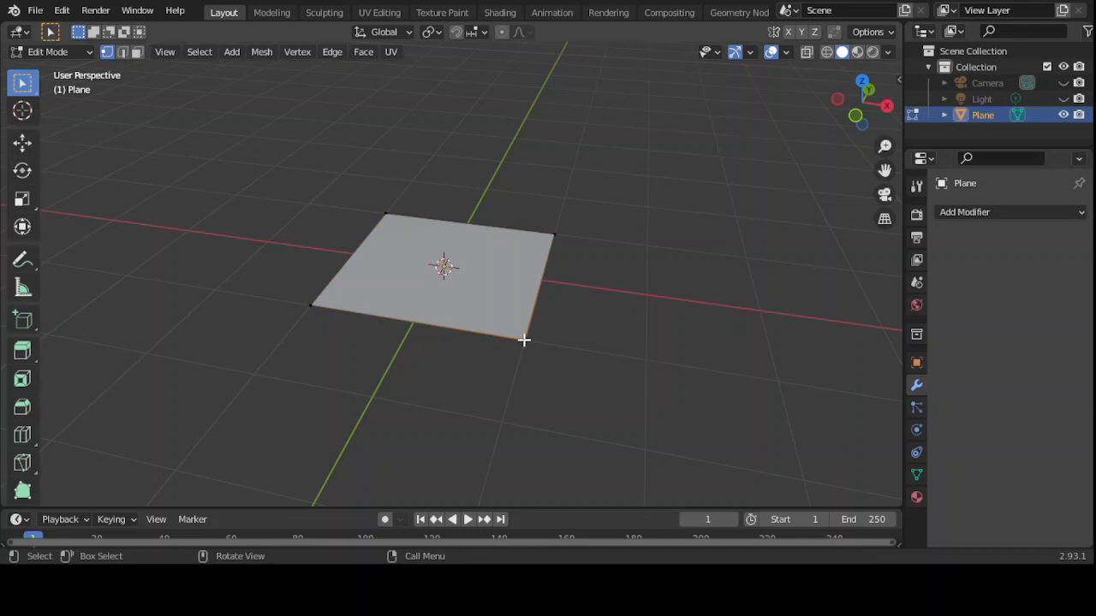
key("x")
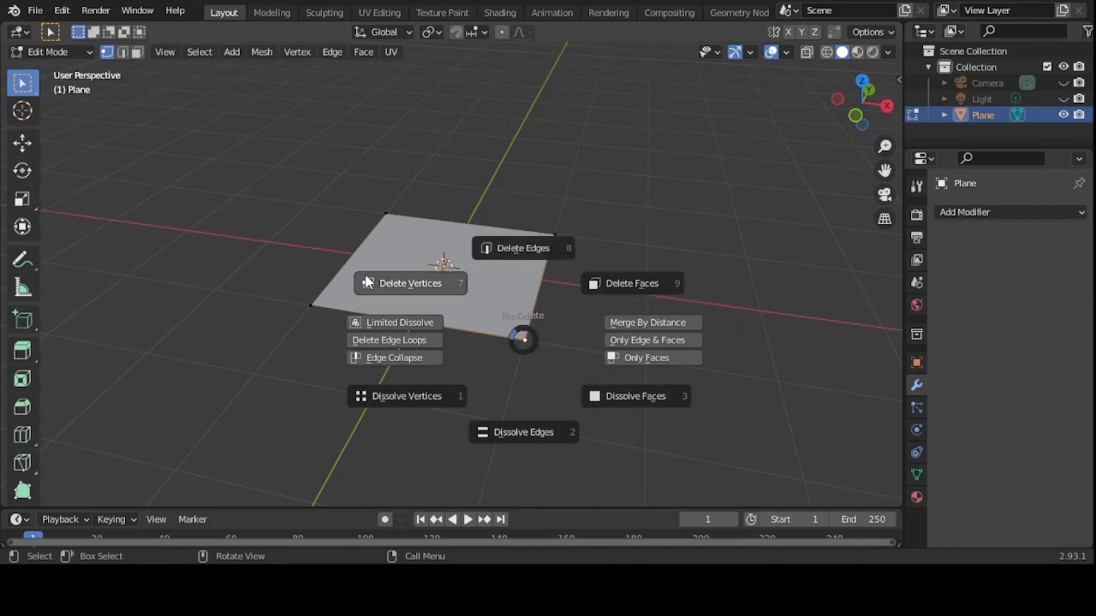
left_click(411, 279)
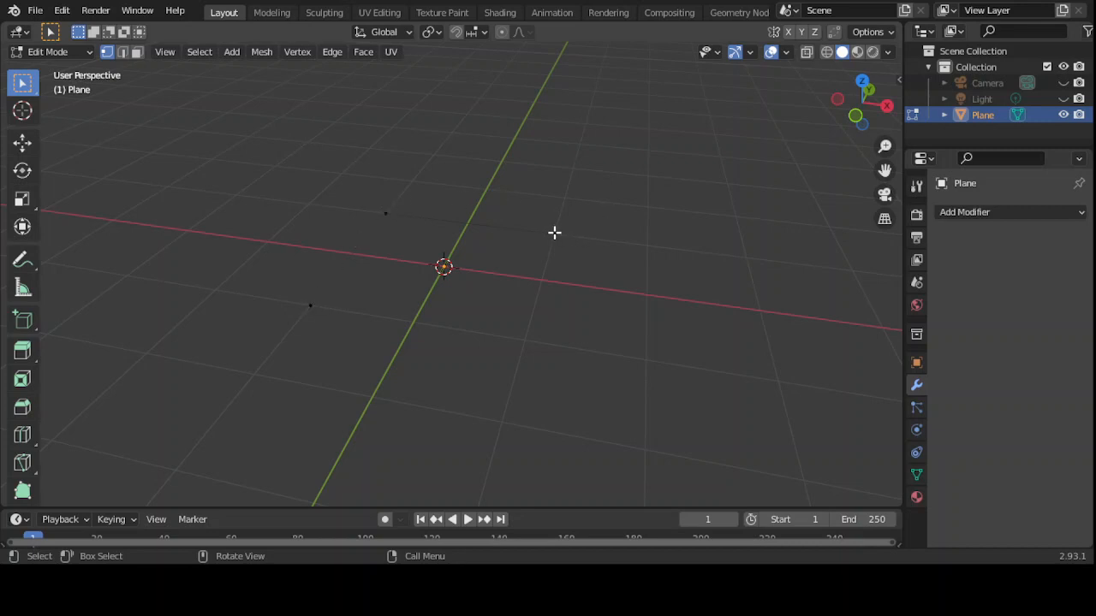
left_click(554, 232)
- Extrude two new edges from the path's end vertex, up and to the right
key("g")
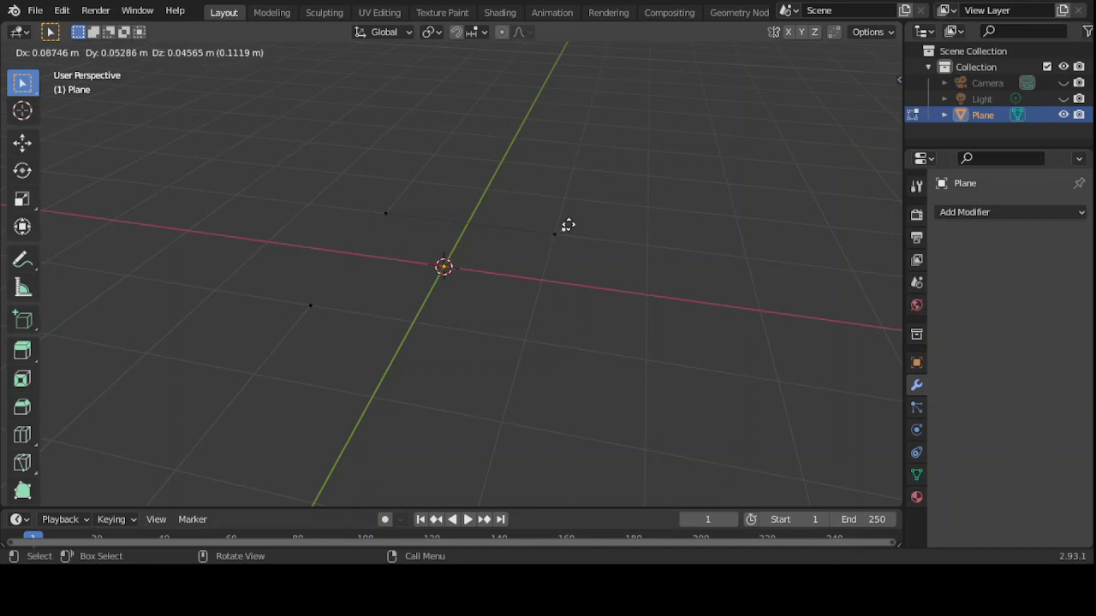
left_click(630, 169)
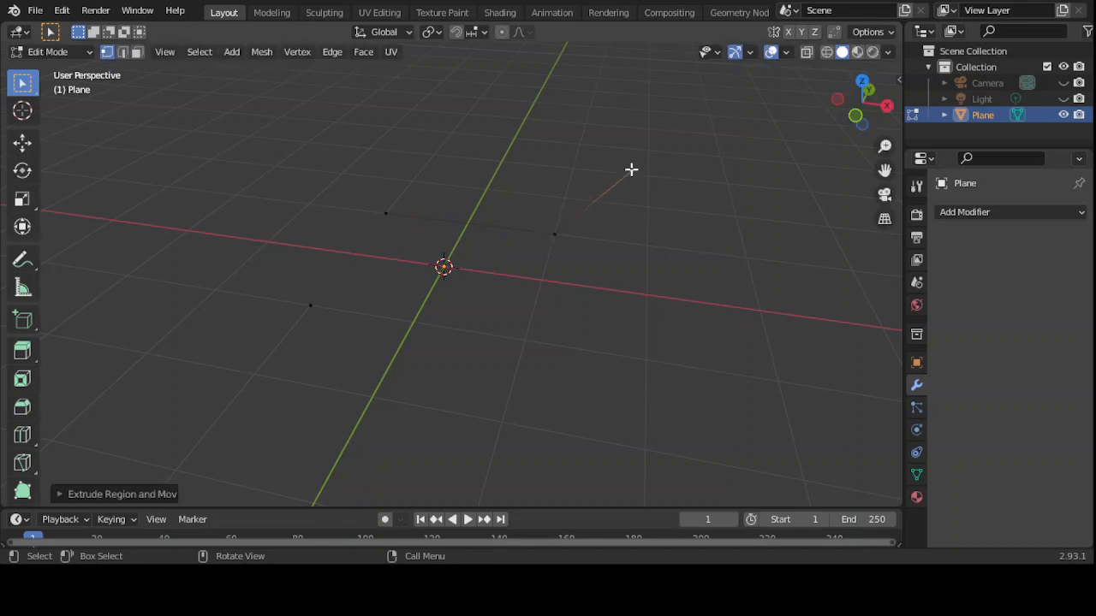
left_click(22, 352)
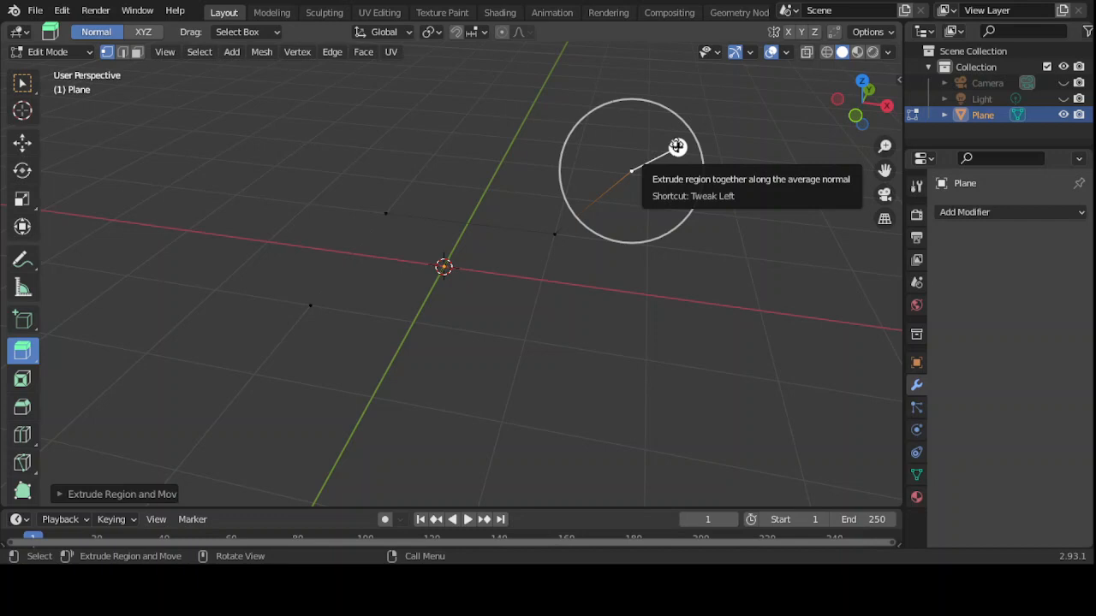
left_click_drag(677, 147, 518, 55)
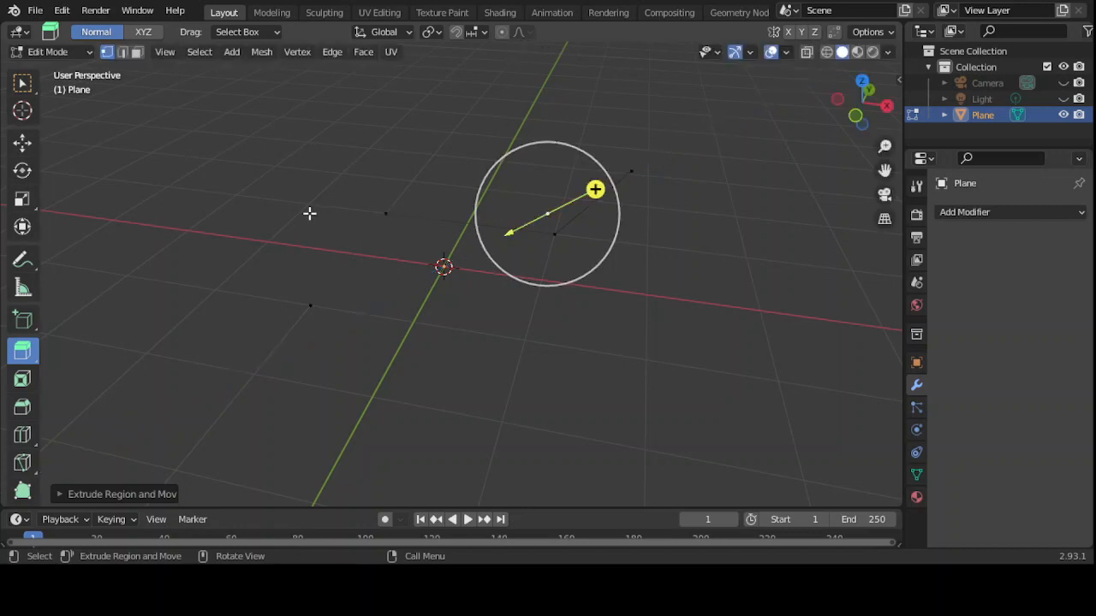
- Raise the newest vertex along Z with the Move tool and box-select all path vertices
left_click(23, 86)
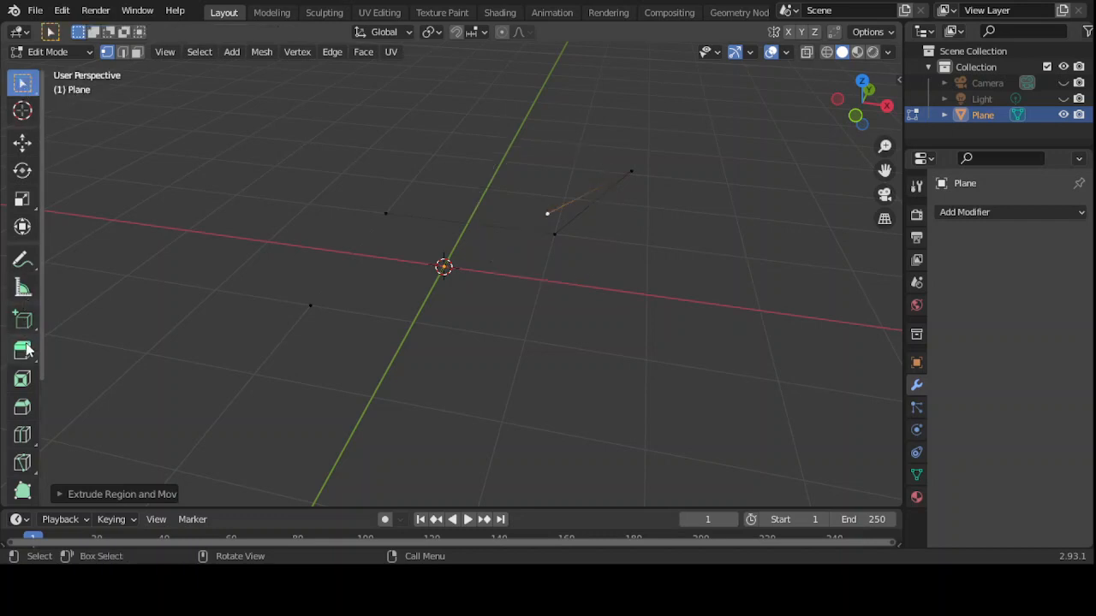
left_click(24, 148)
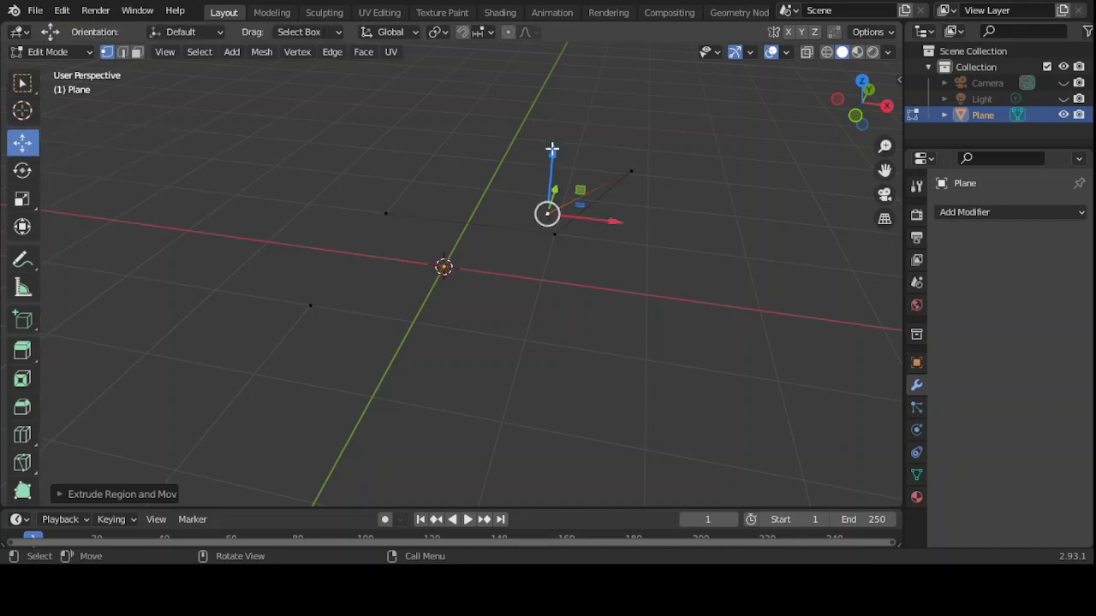
left_click_drag(552, 149, 535, 66)
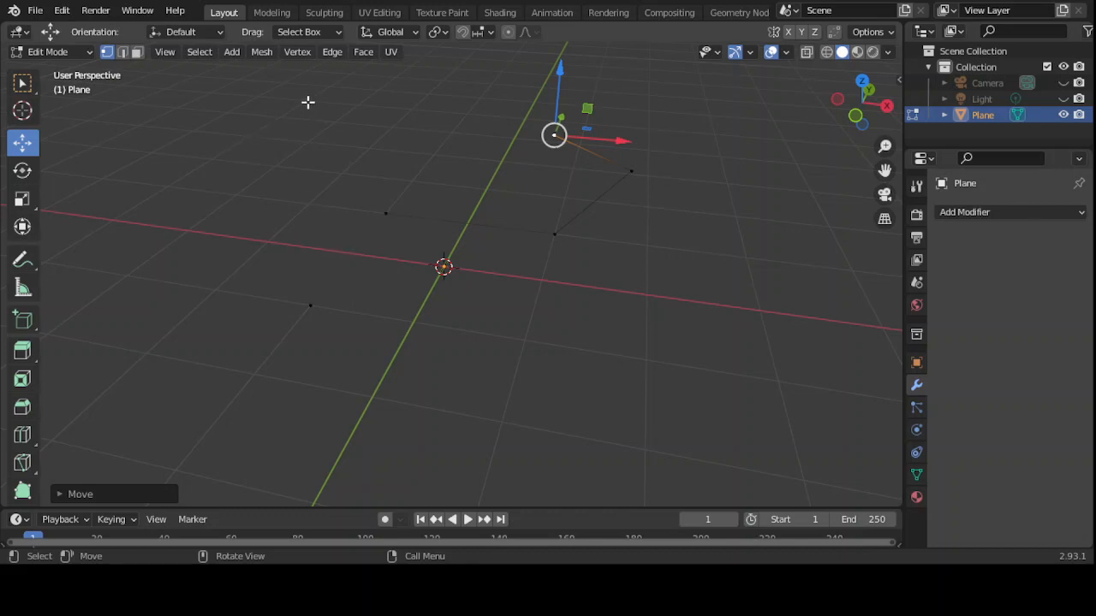
left_click_drag(282, 94, 697, 357)
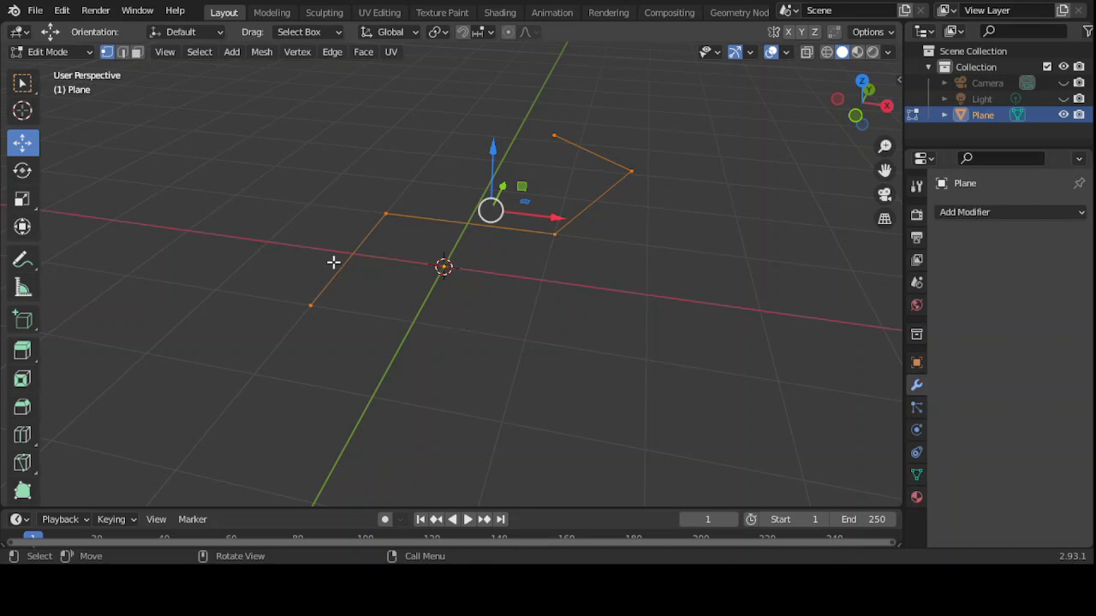
left_click(92, 56)
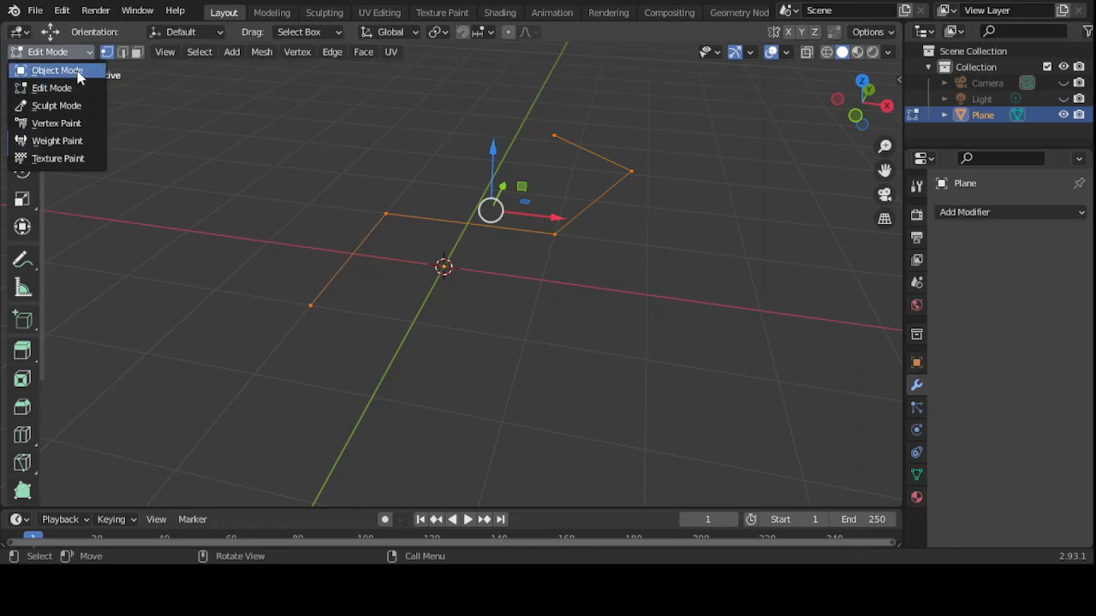
- Switch back to Object Mode and add a Skin modifier to the zigzag edge path
left_click(79, 72)
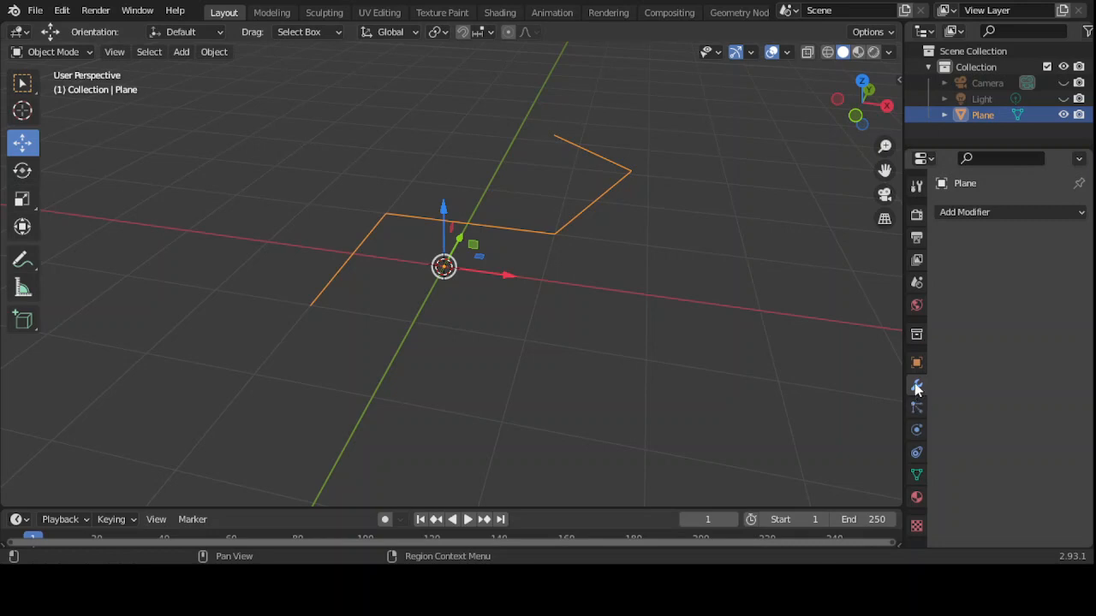
left_click(1077, 214)
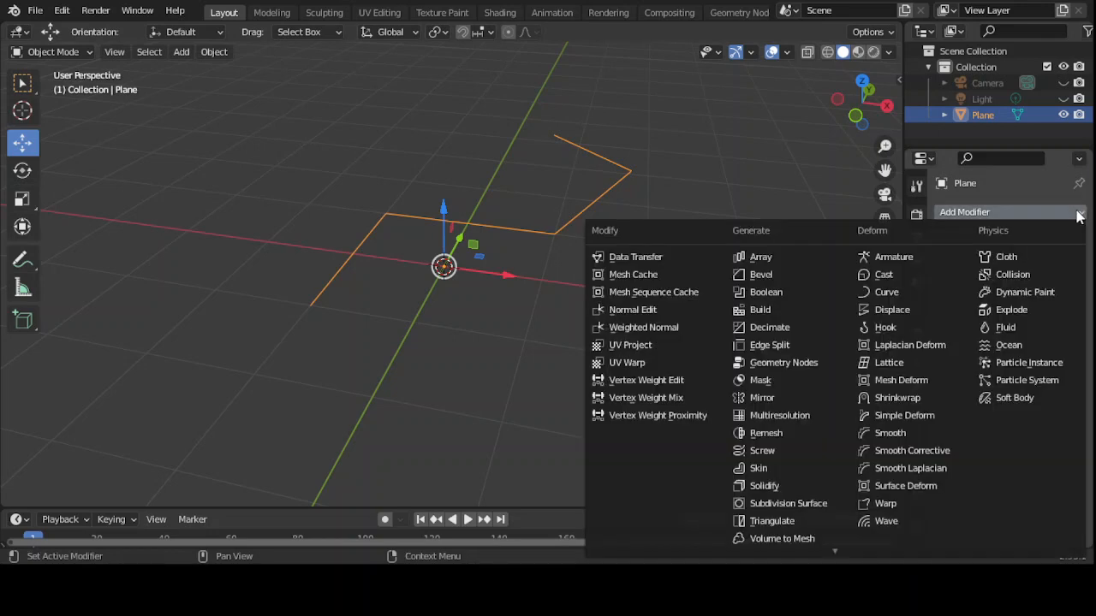
left_click(758, 469)
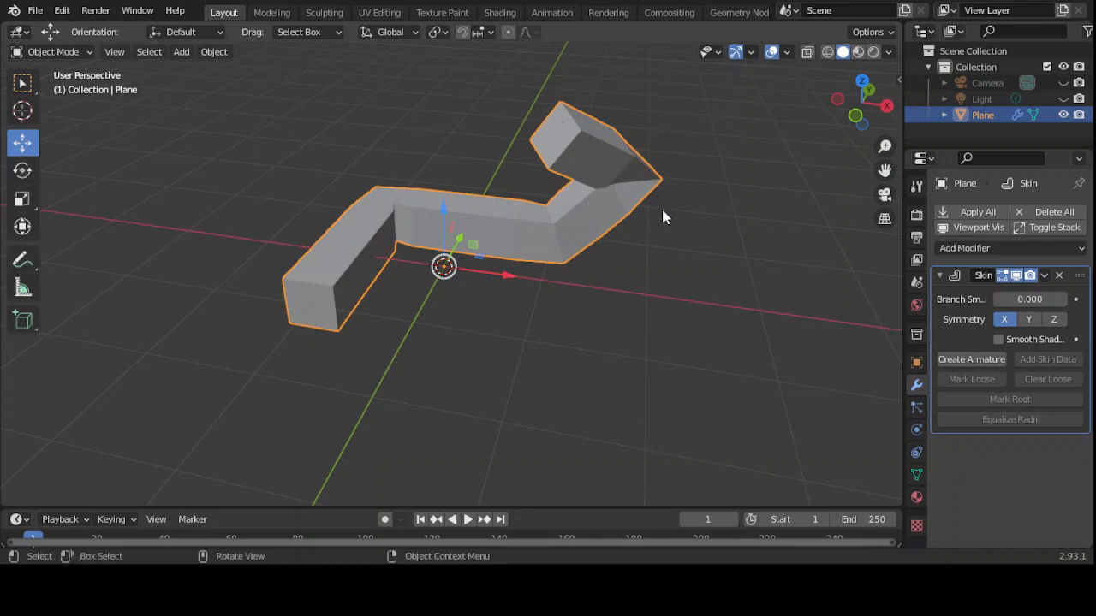
middle_click_drag(664, 212, 725, 255)
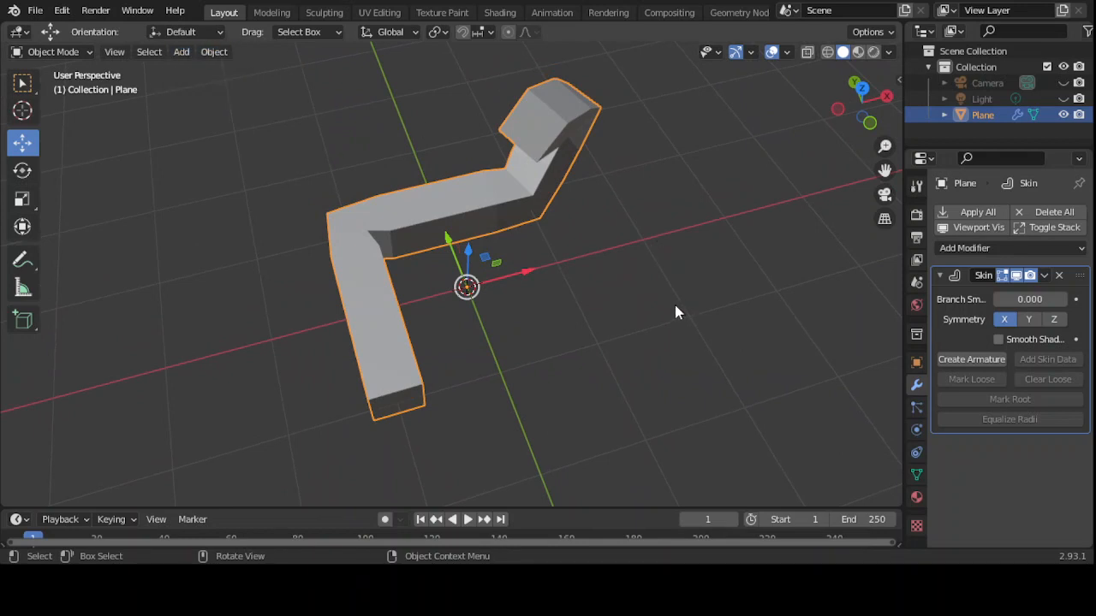
middle_click_drag(676, 306, 646, 216)
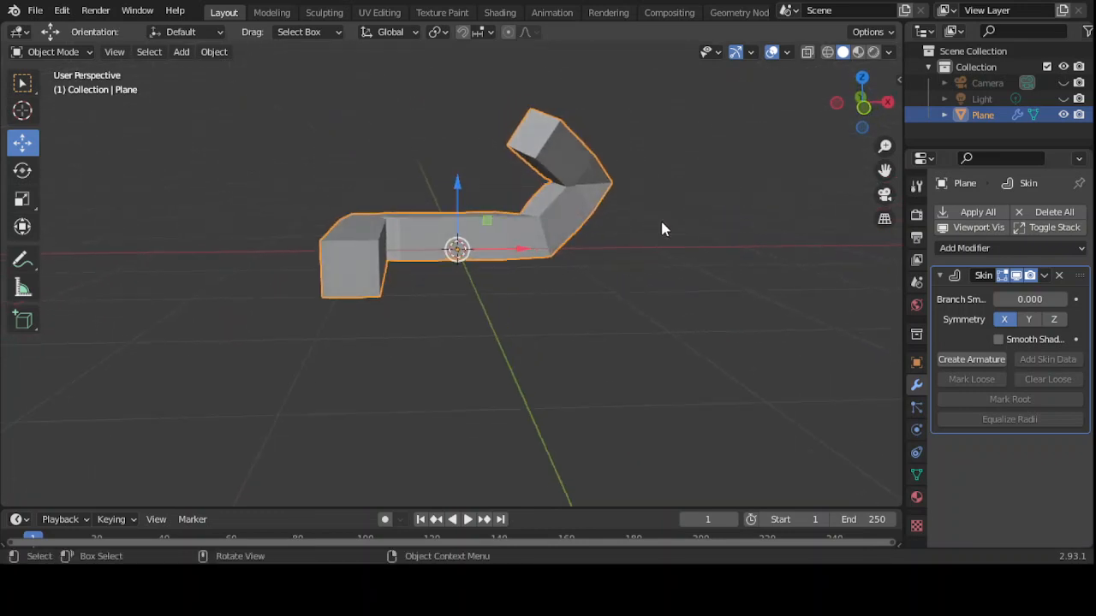